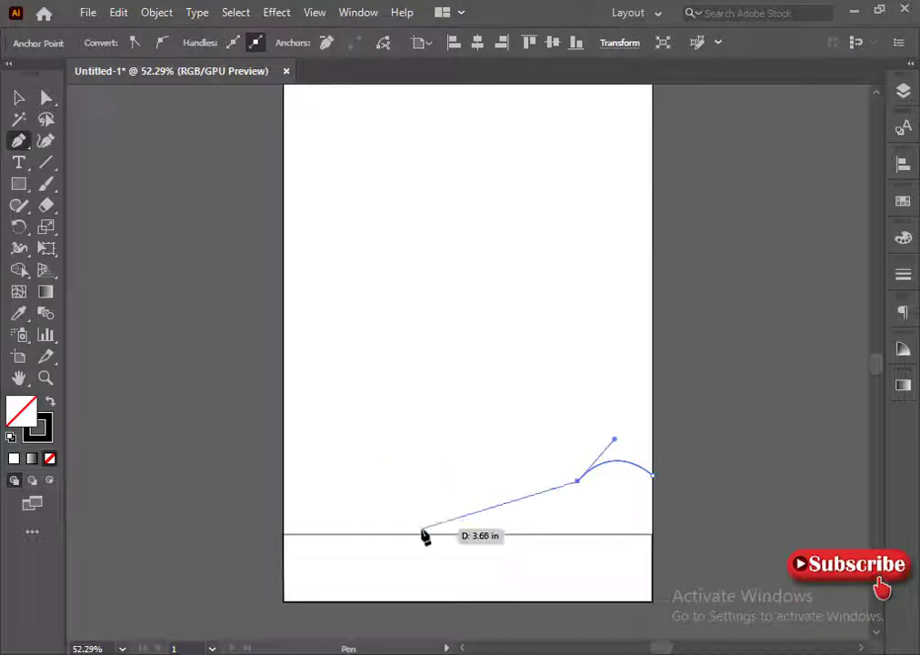
Step: Draw a closed ground shape across the page with the Pen tool, with a wavy top edge and a flat base on the existing horizontal line
left_click(652, 447)
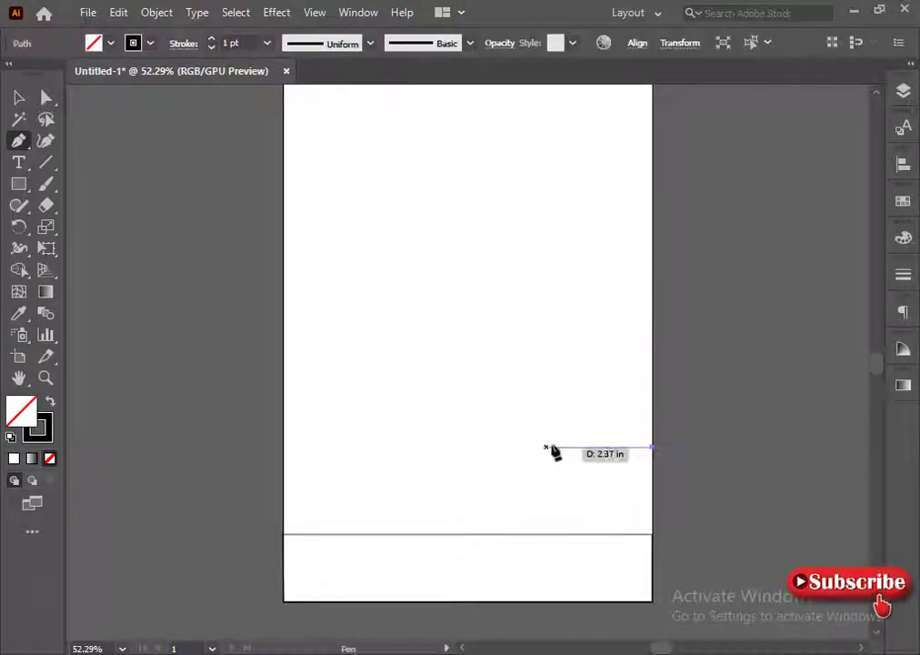
left_click(552, 447)
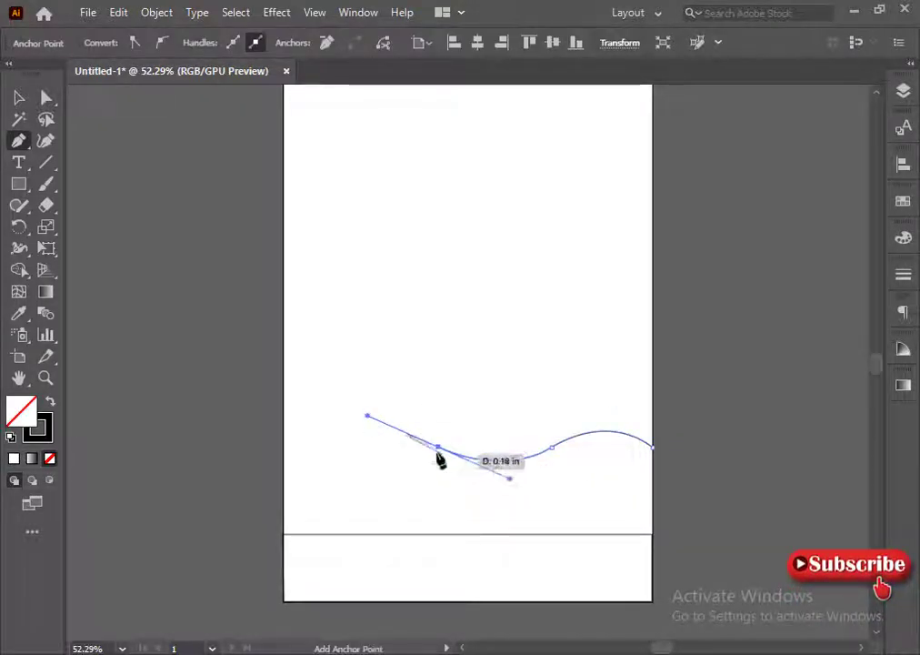
left_click_drag(373, 464, 372, 462)
left_click_drag(334, 470, 286, 386)
key("ctrl+z")
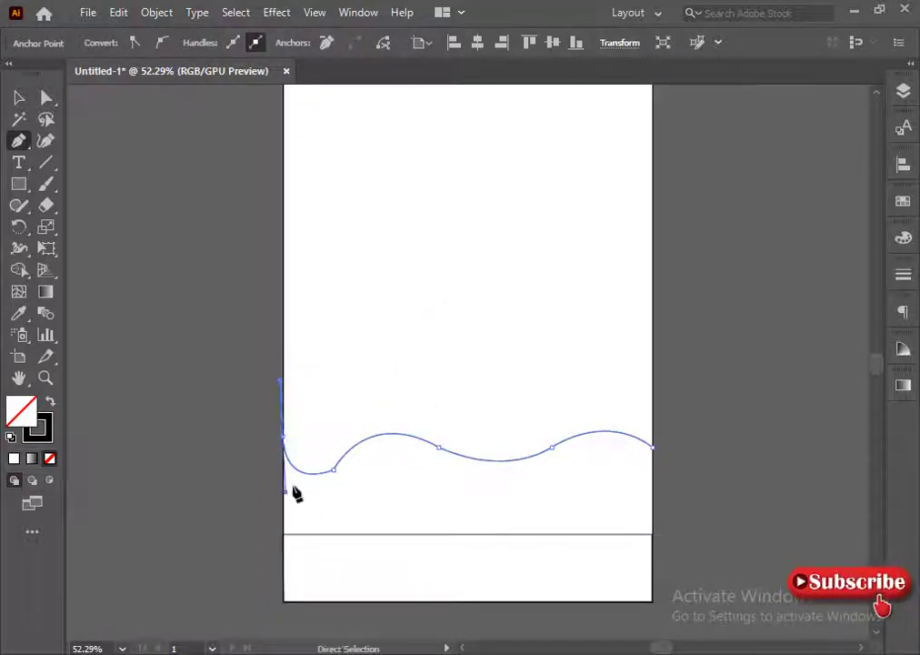
left_click(282, 437)
left_click(282, 534)
left_click(652, 534)
left_click(652, 447)
Step: Round the three inner corner anchors of the ground shape's wavy top edge, the middle one by about 3.34 in
key("a")
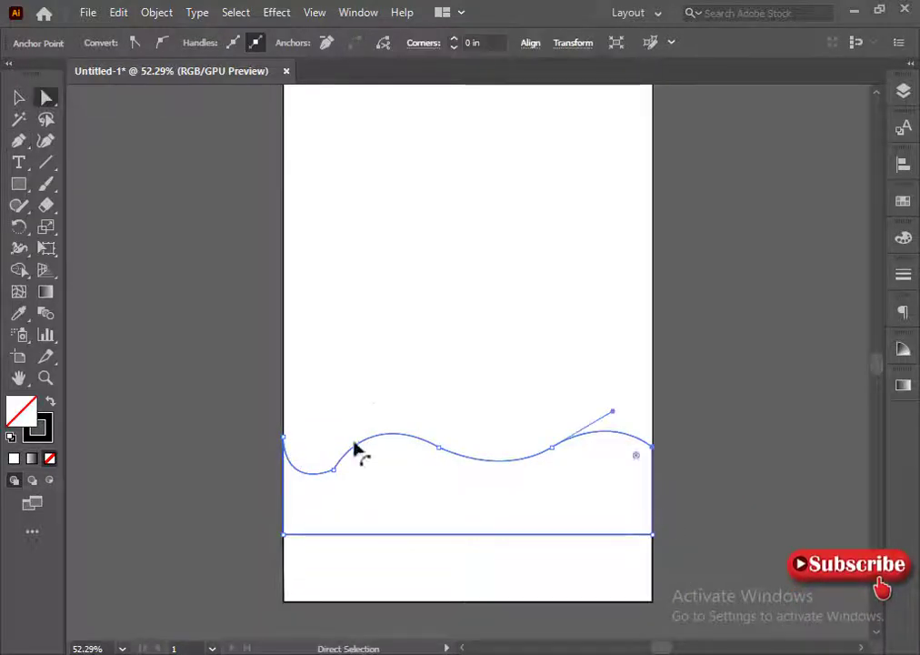
left_click(334, 469)
left_click_drag(326, 457, 300, 385)
left_click(506, 402)
left_click(438, 447)
left_click_drag(444, 434, 497, 329)
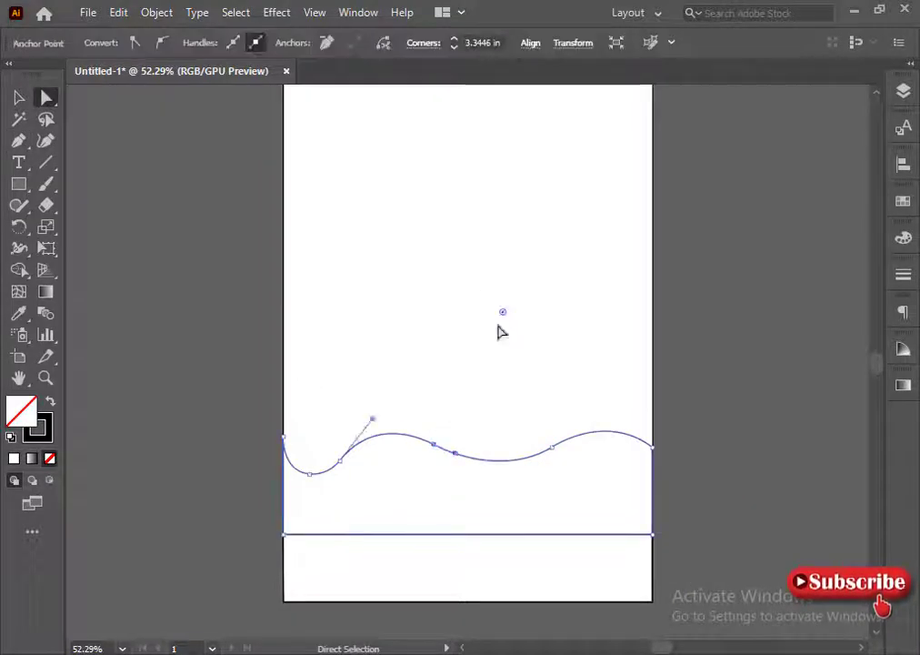
left_click(551, 446)
left_click_drag(561, 457, 612, 529)
left_click(509, 496)
left_click(18, 143)
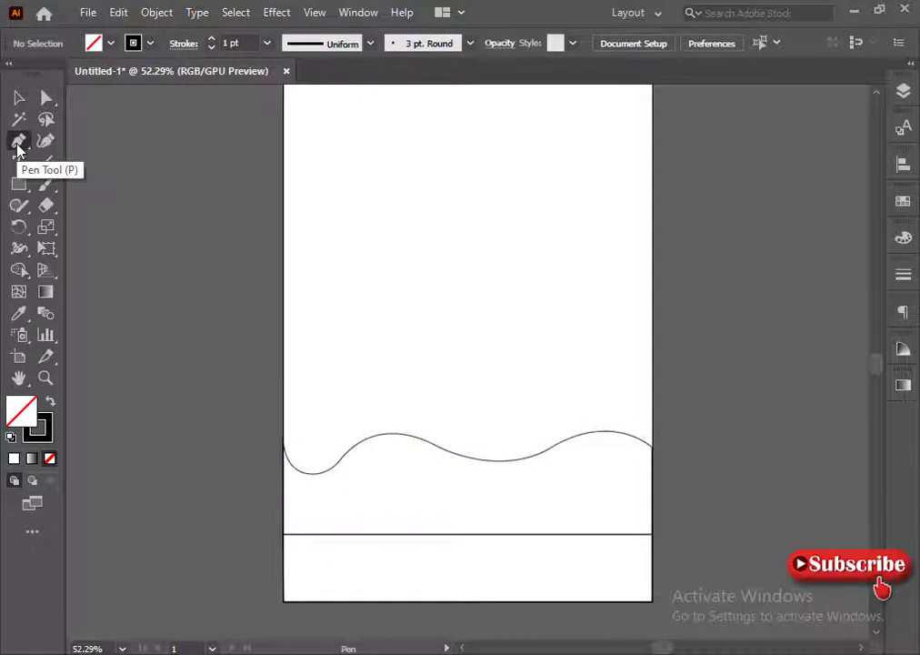
left_click(300, 471)
left_click_drag(406, 370, 489, 561)
key("ctrl+z")
key("ctrl+z")
key("ctrl+z")
key("ctrl+z")
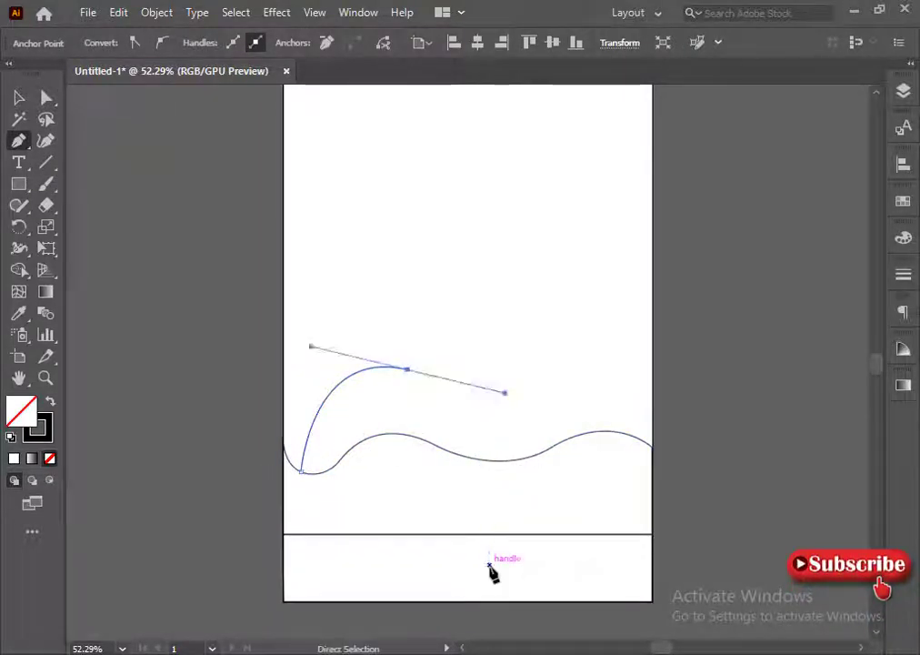
Step: Draw a closed dome-shaped hill with the Pen tool above the rightmost crest of the wavy ground, its base following the wave
left_click(631, 430)
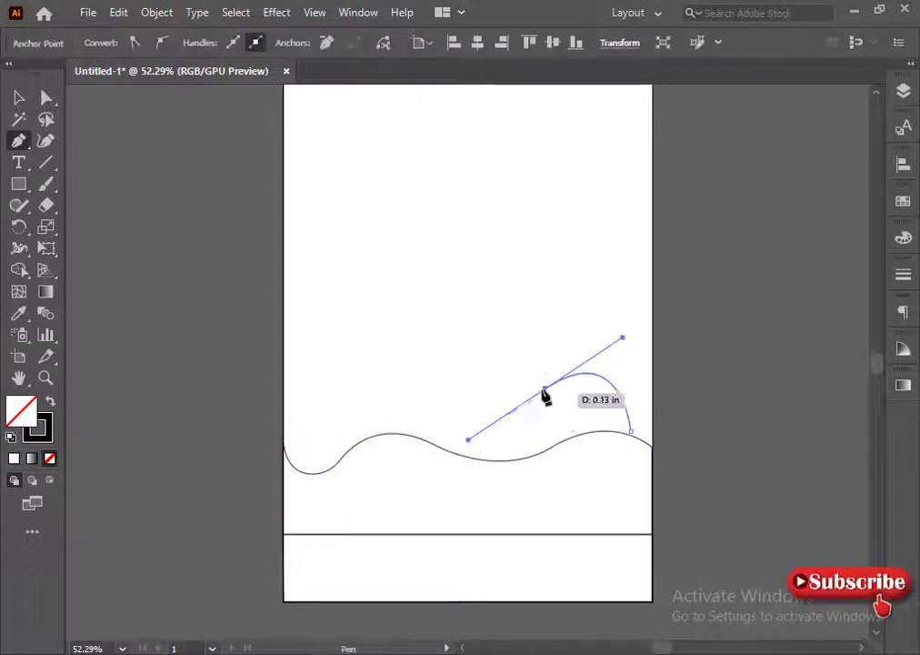
left_click(546, 391)
left_click_drag(515, 459, 517, 520)
left_click_drag(515, 460, 634, 436)
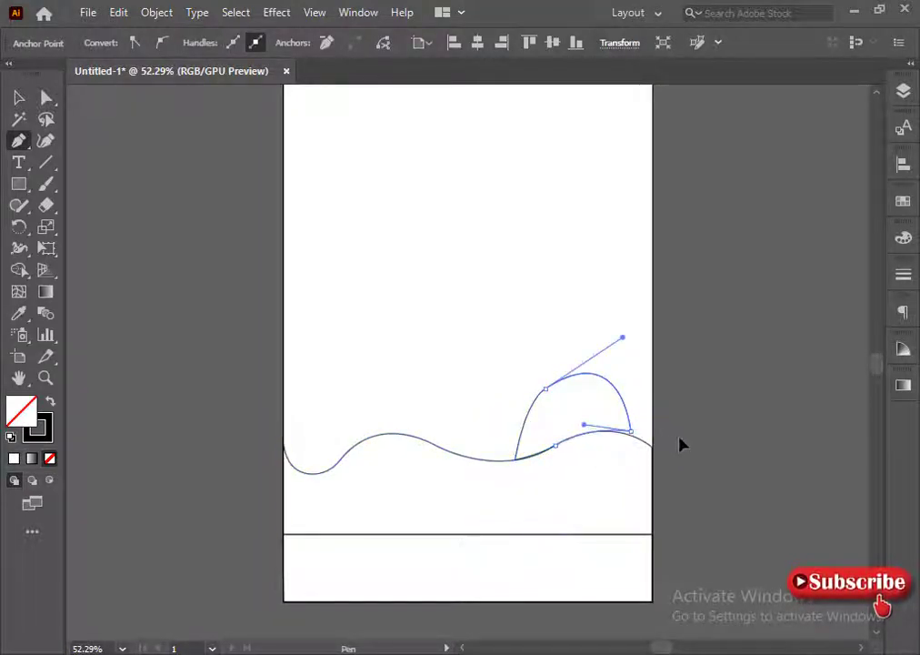
left_click(466, 359, "ctrl")
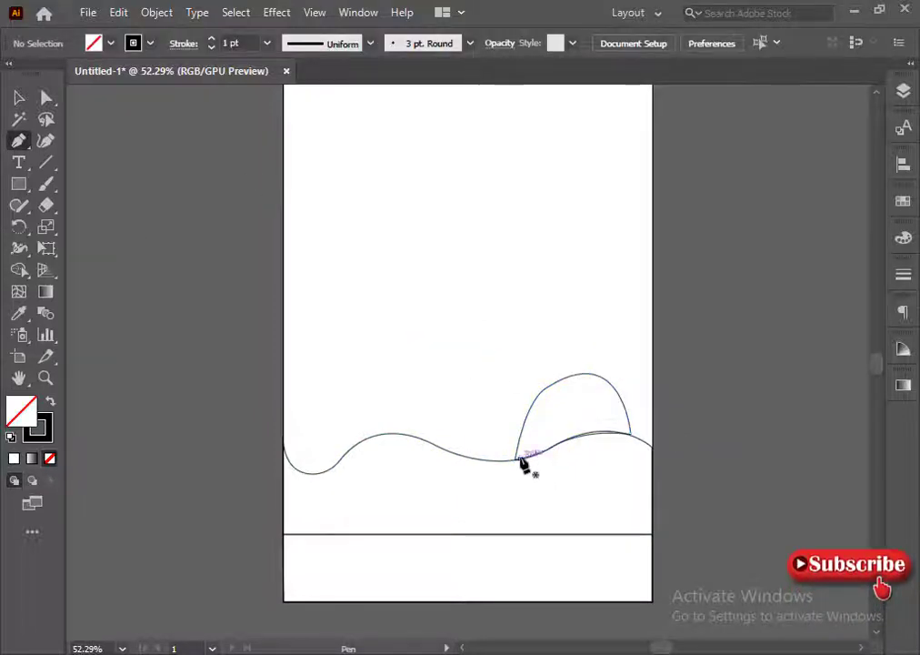
Step: Draw a second closed dome-shaped hill over the wave's middle dip, slightly overlapping the right hill and following the ground line
left_click(517, 460)
left_click_drag(443, 374, 359, 382)
mouse_move(388, 434)
left_mouse_down()
mouse_move(381, 510)
mouse_move(439, 448)
mouse_move(485, 472)
left_mouse_up()
key("ctrl+z")
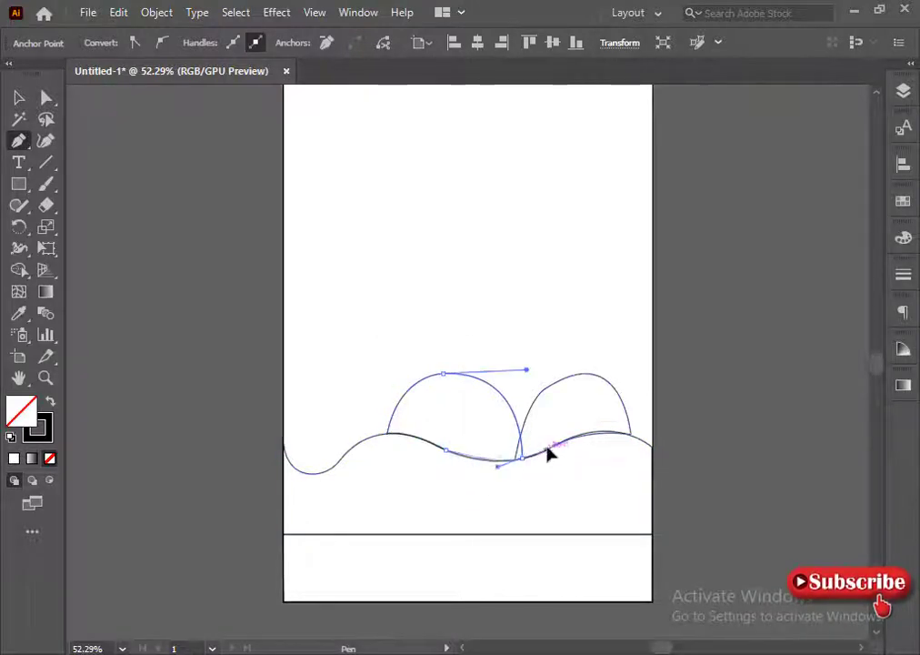
left_click(350, 412, "ctrl")
Step: Draw a third closed dome-shaped hill at the left page edge, overlapping the middle hill and following the wavy ground line
left_click_drag(289, 459, 380, 362)
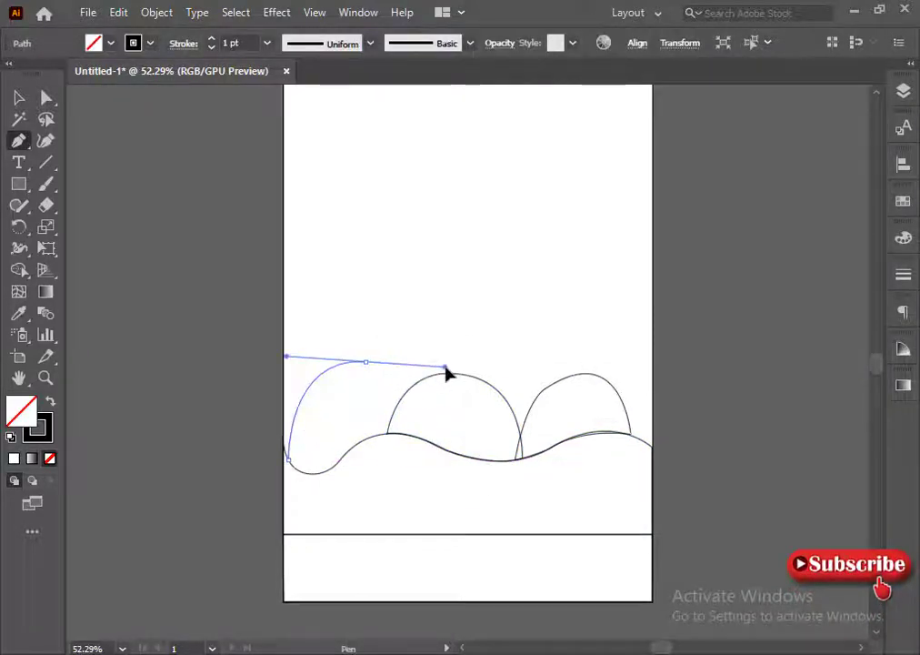
left_click_drag(446, 371, 446, 370)
left_click_drag(435, 448, 455, 540)
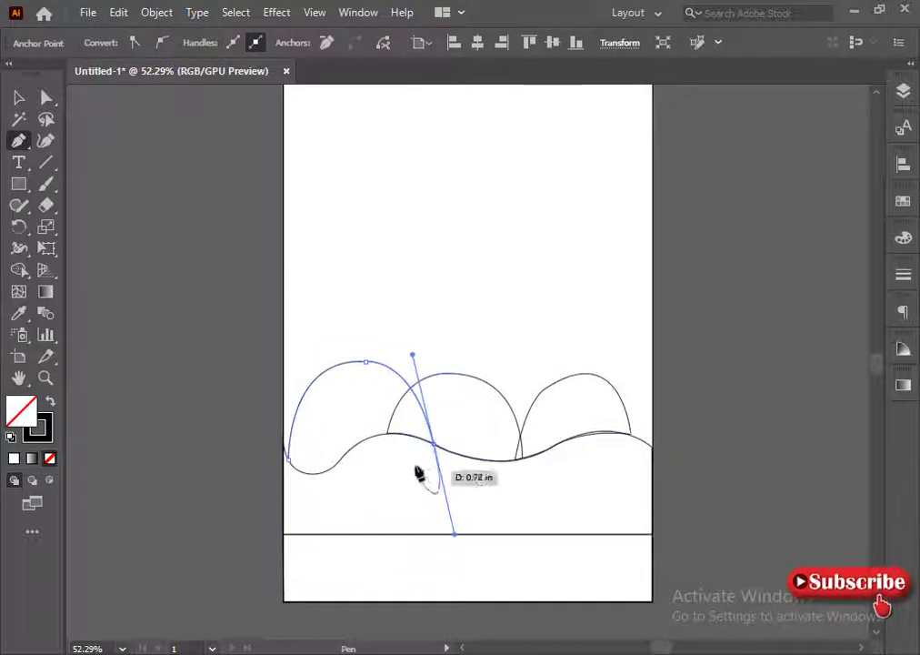
left_click_drag(340, 460, 298, 512)
left_click(340, 460)
left_click_drag(288, 459, 261, 420)
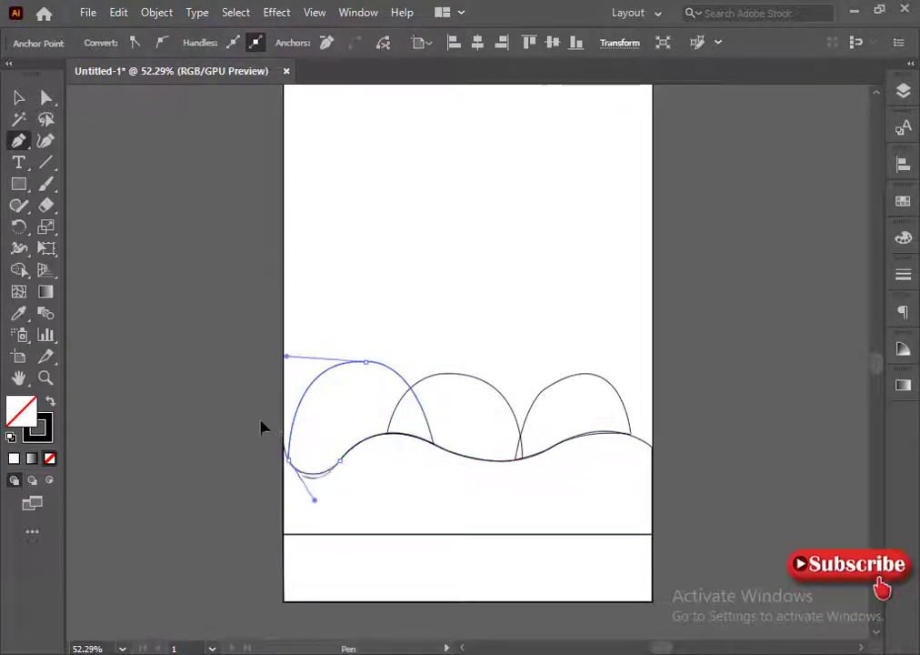
key("ctrl+shift+a")
Step: Reshape the upper-left shoulder of the right hill by adjusting its corner and curve
left_click(45, 97)
left_click(530, 404)
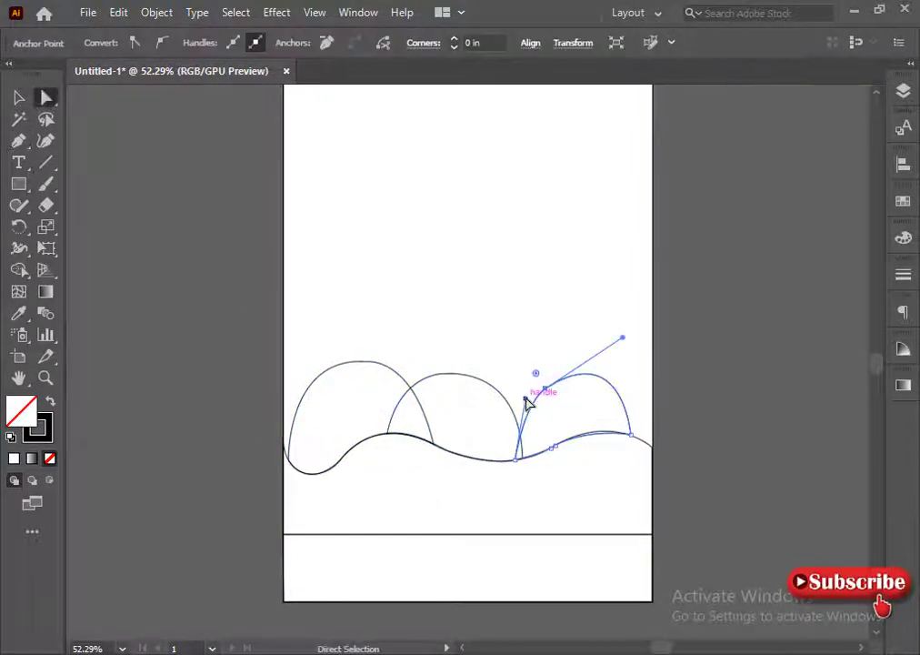
left_click_drag(519, 333, 551, 403)
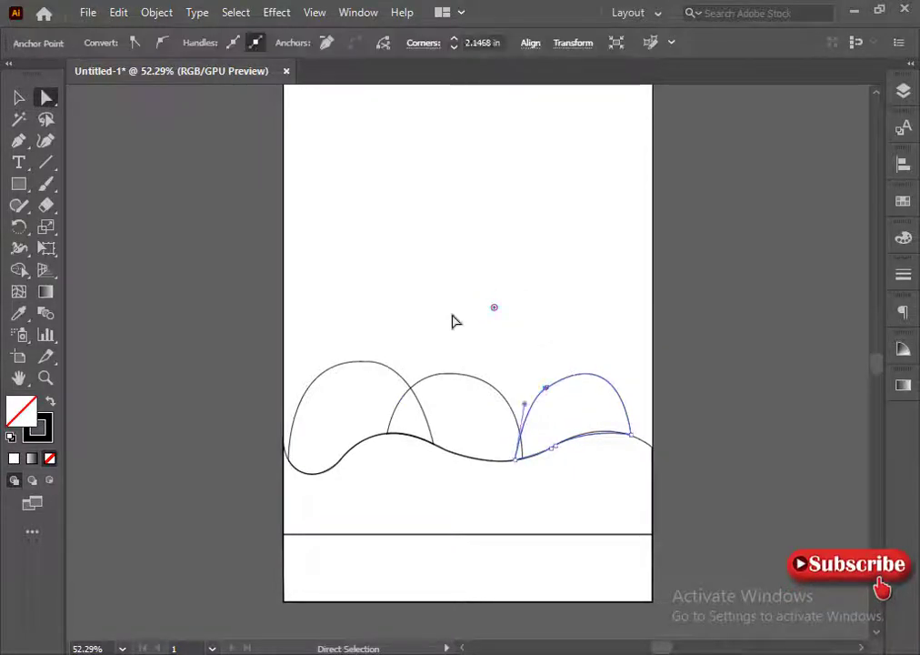
left_click(453, 316)
left_click(543, 390)
left_click(509, 335)
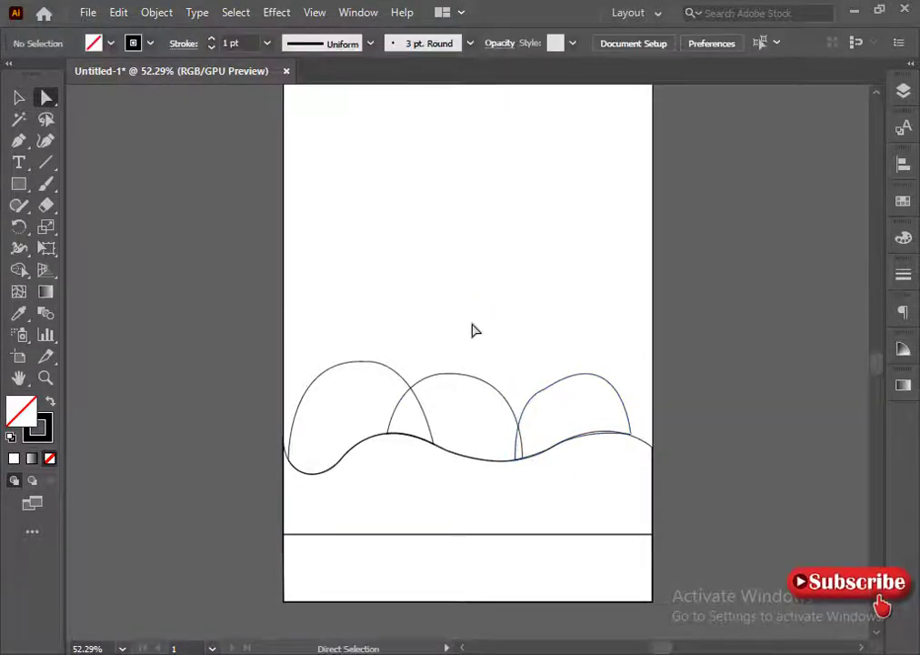
Step: Draw a closed two-peaked mountain with the Pen tool behind the right hill, from the page's right edge down along the hill's outline
left_click(19, 141)
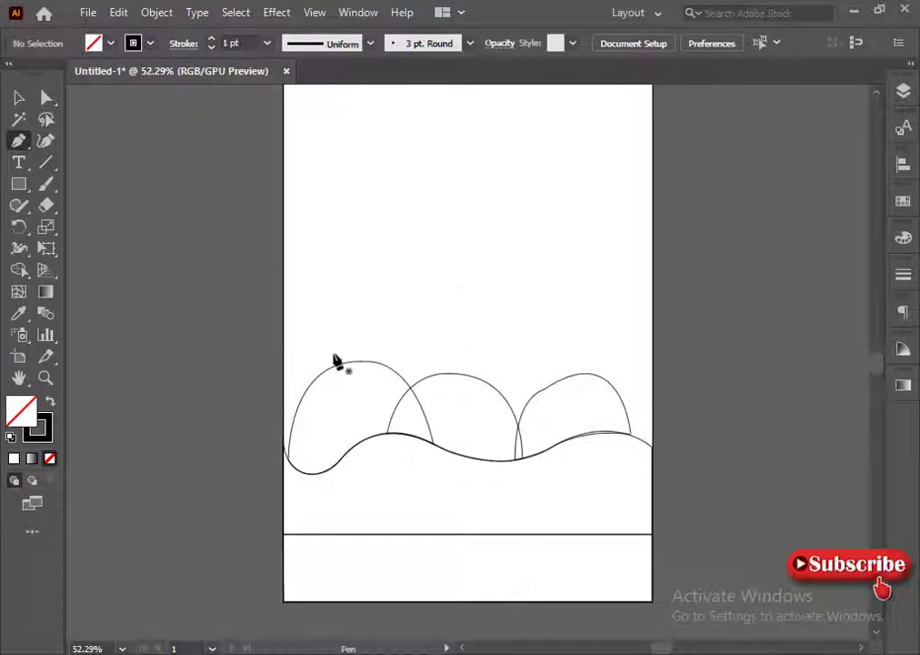
scroll(335, 360, "down", 2)
scroll(460, 325, "up", 2)
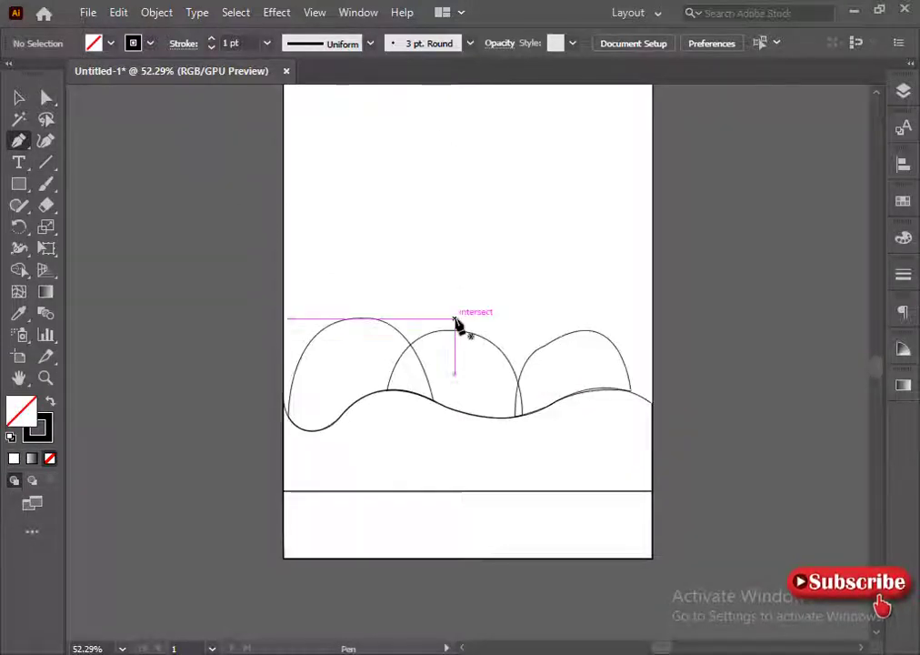
left_click(652, 444)
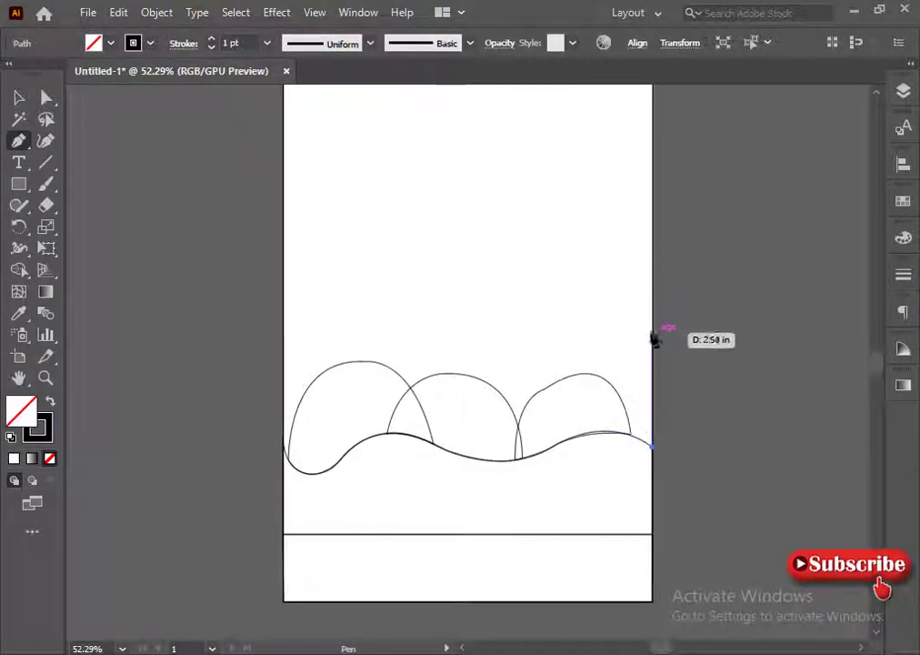
left_click(652, 350)
left_click(624, 296)
left_click(595, 330)
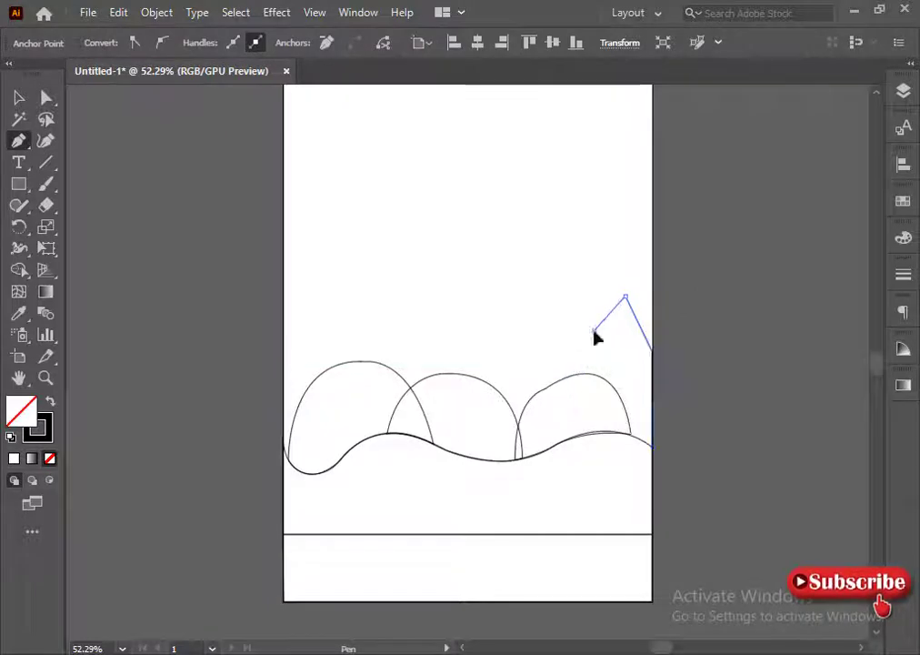
left_click(541, 261)
left_click(521, 419)
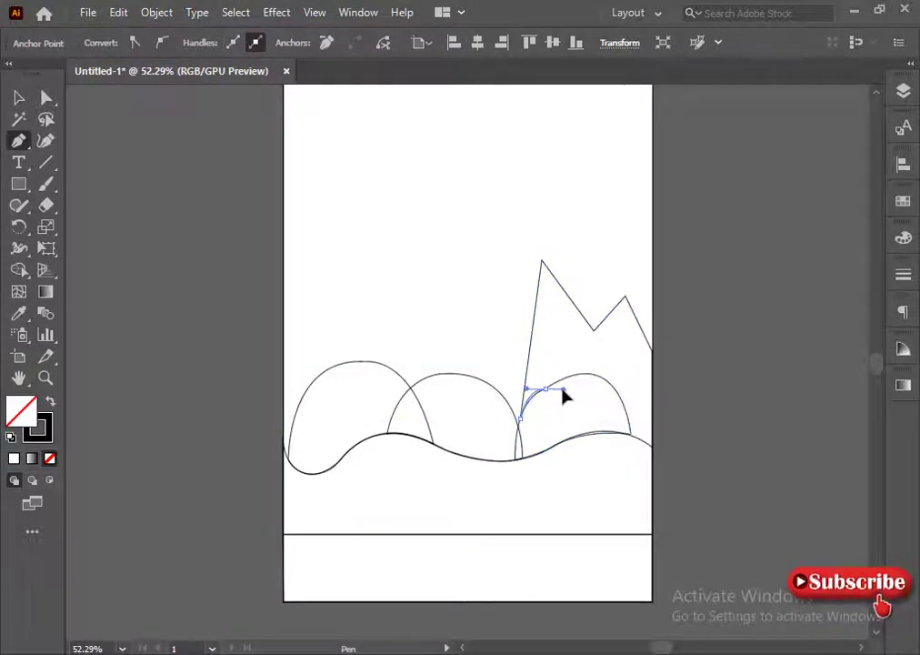
left_click_drag(631, 434, 642, 533)
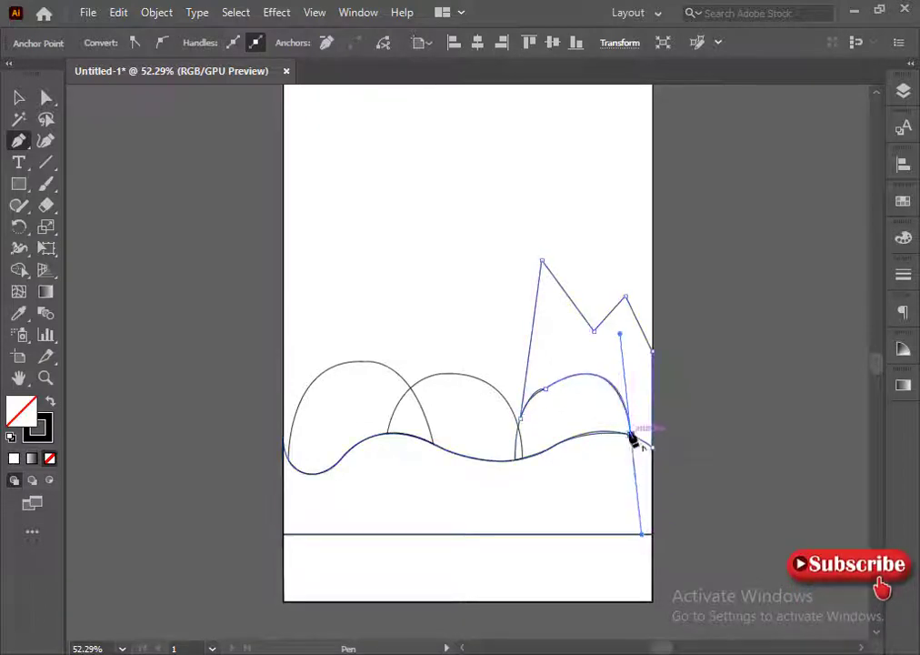
left_click(653, 447)
left_click(589, 466, "ctrl")
Step: Try rounding the corners at the peaks and the valley of the right mountain
left_click(45, 97)
left_click(626, 297)
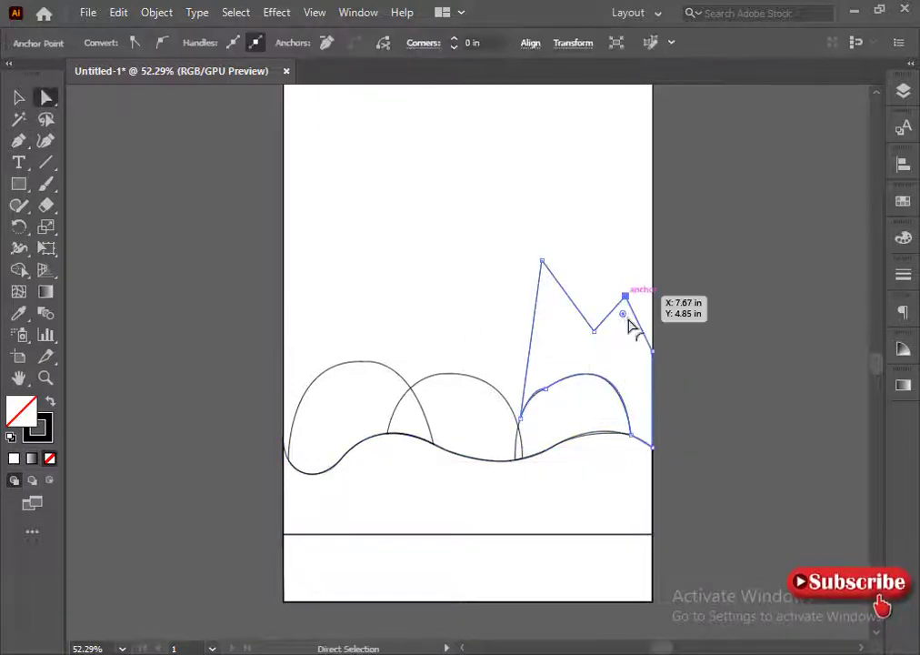
left_click_drag(624, 312, 631, 307)
left_click_drag(631, 356, 629, 318)
left_click_drag(508, 223, 544, 267)
mouse_move(595, 304)
left_mouse_down()
mouse_move(599, 340)
mouse_move(593, 327)
left_mouse_up()
left_click(592, 278)
key("ctrl+z")
left_click(332, 366)
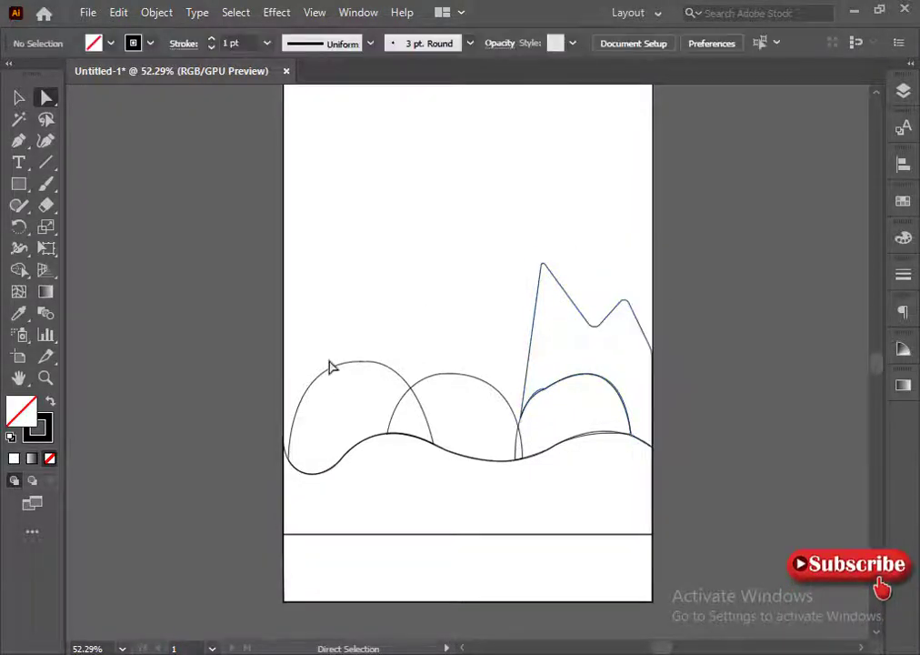
Step: Undo the corner rounding on the right mountain to restore its sharp peaks
left_click(19, 119)
left_click(18, 141)
left_click(542, 263)
key("ctrl+z")
key("ctrl+z")
key("ctrl+z")
key("ctrl+z")
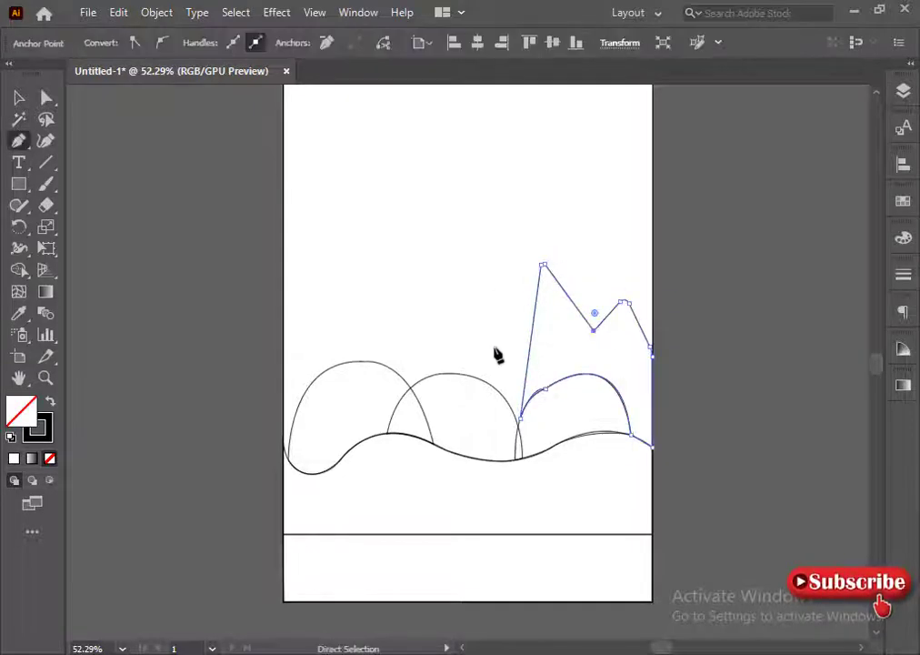
key("ctrl+z")
Step: Draw the right mountain's closed left face from its highest peak down to the middle hill and along that hill's outline
left_click(542, 263)
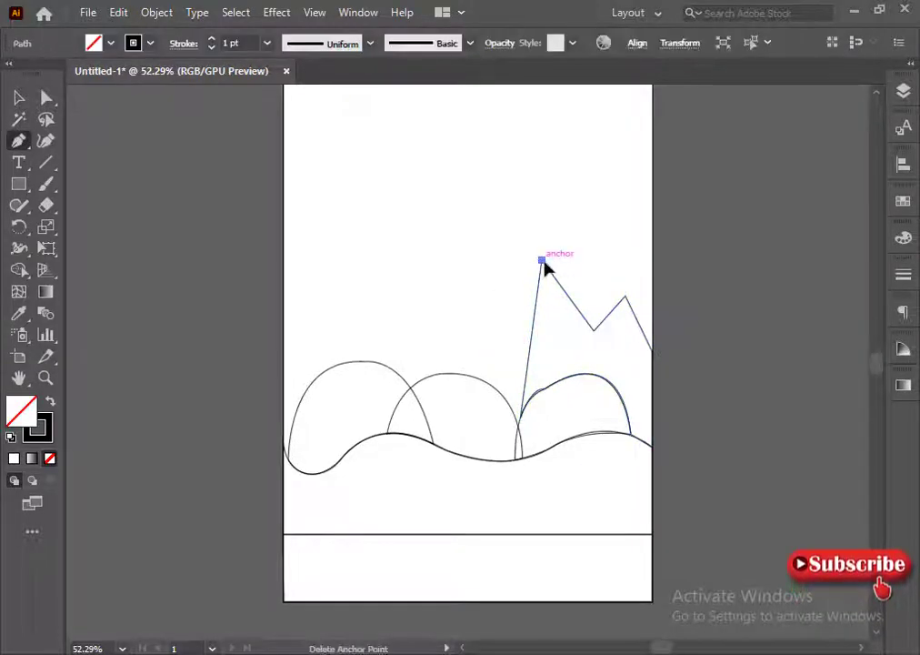
left_click(466, 374)
left_click(519, 426)
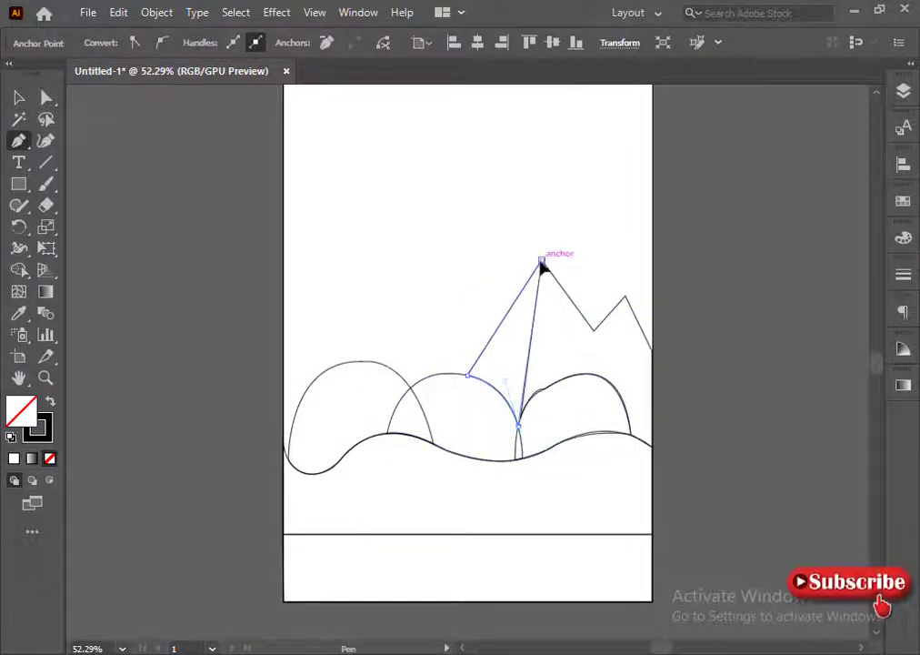
left_click(542, 261)
left_click(489, 296, "ctrl")
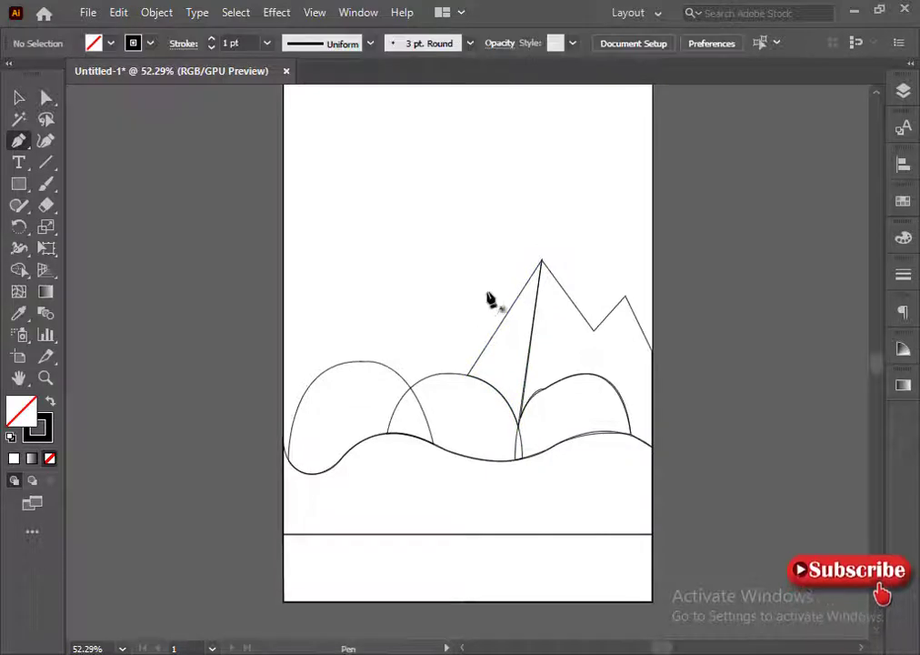
Step: Draw a tall, narrow triangular peak standing on top of the middle hill
left_click(485, 379)
left_click(459, 201)
left_click(427, 375)
left_click(485, 379)
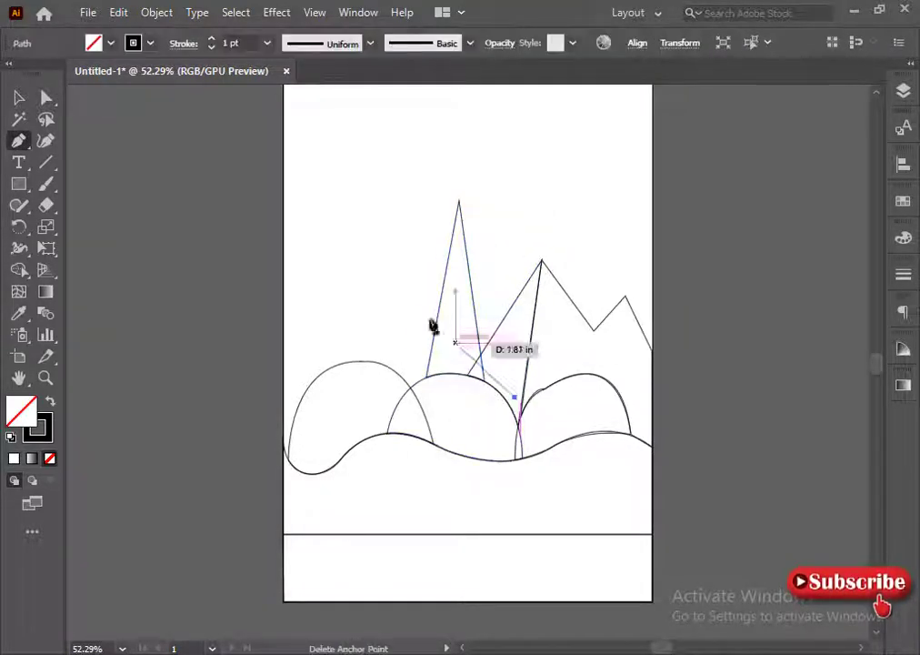
left_click(460, 288, "ctrl")
Step: Draw the tall middle peak's closed left face, sloping from its tip to the left hill and returning along the hill outlines
left_click(460, 201)
left_click(354, 362)
left_click_drag(409, 387, 436, 377)
left_click(410, 387)
left_click(427, 377)
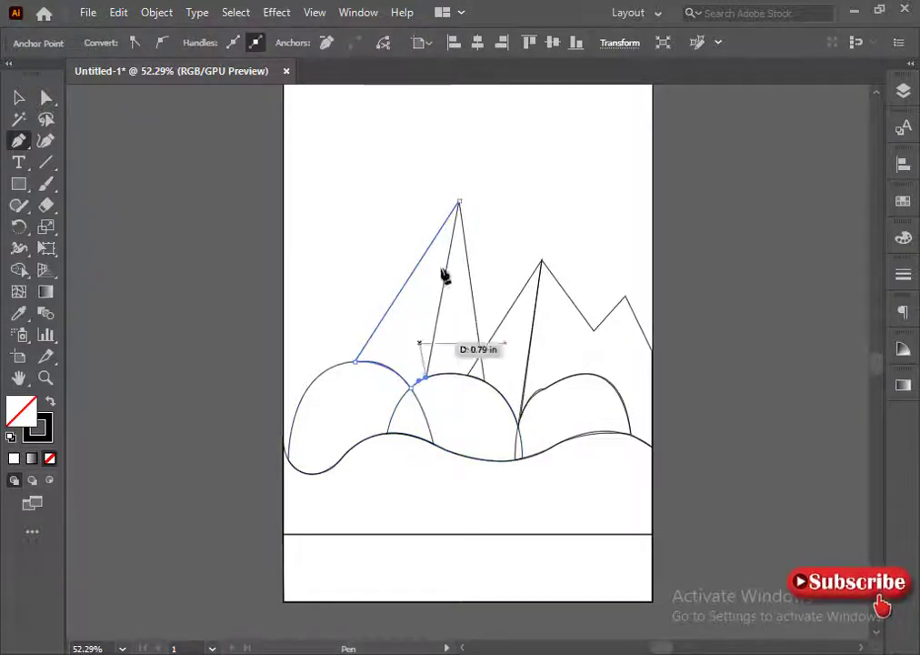
left_click(459, 201)
left_click(508, 237, "ctrl")
Step: Draw a narrow peak on top of the left hill, with its base curved along the hill's outline
left_click(369, 363)
left_click(337, 234)
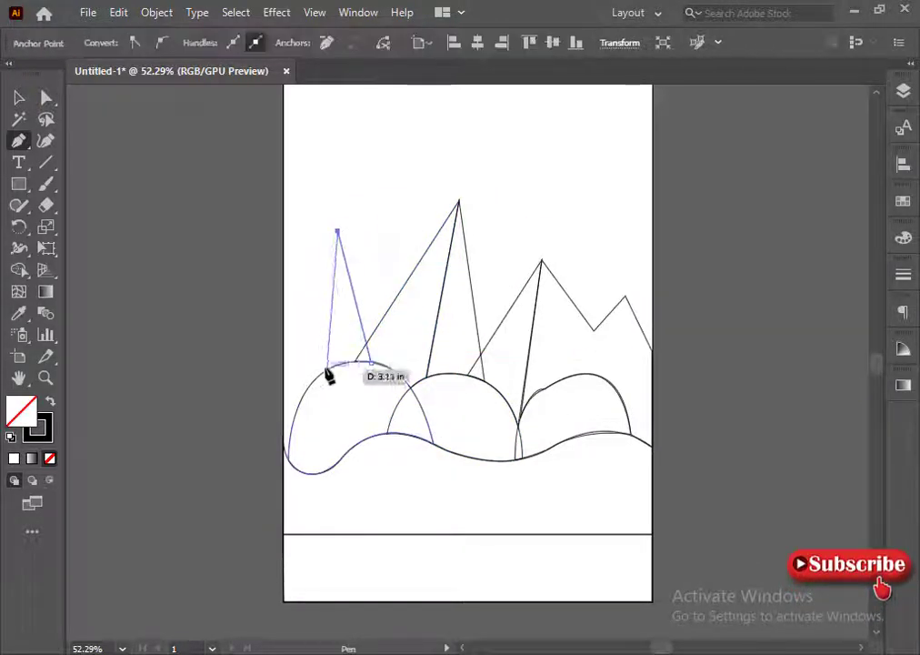
left_click(321, 372)
left_click_drag(371, 362, 402, 369)
left_click(382, 291, "ctrl")
Step: Draw the left peak's closed left face, sloping from its tip to the page's left edge and back to the hill
left_click(337, 232)
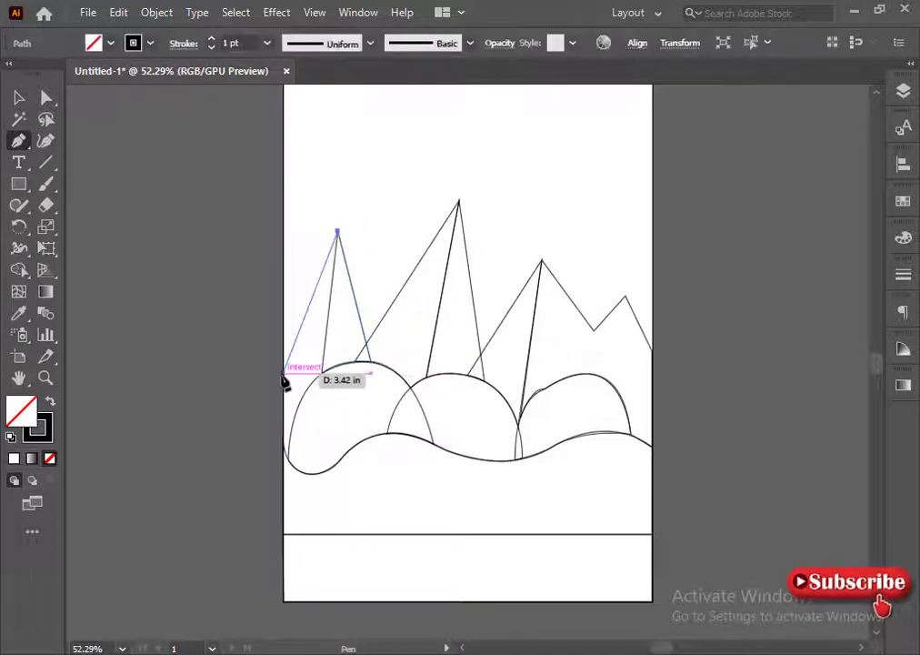
left_click(284, 372)
left_click(322, 372)
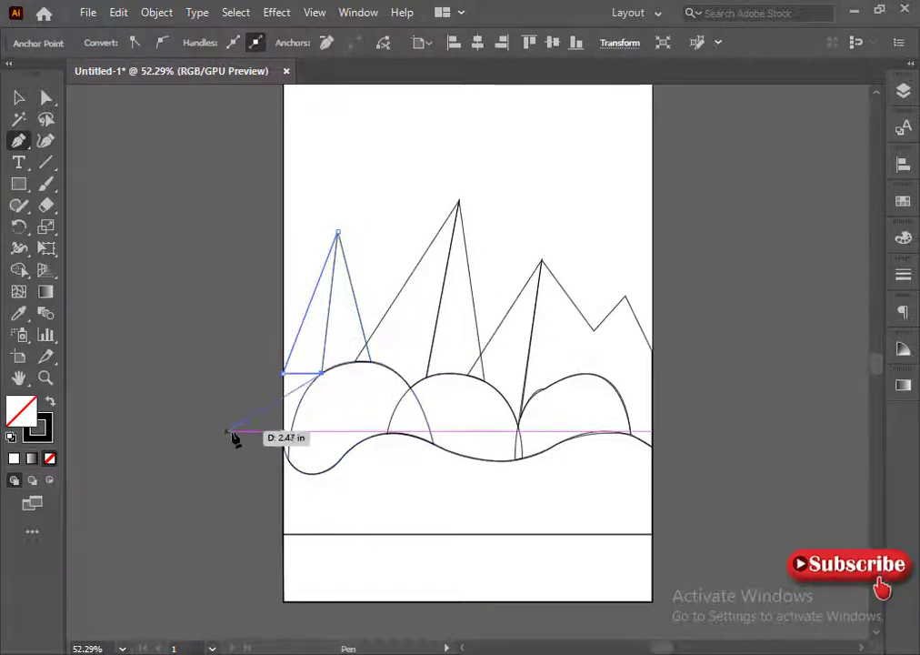
left_click(337, 232)
left_click(393, 232, "ctrl")
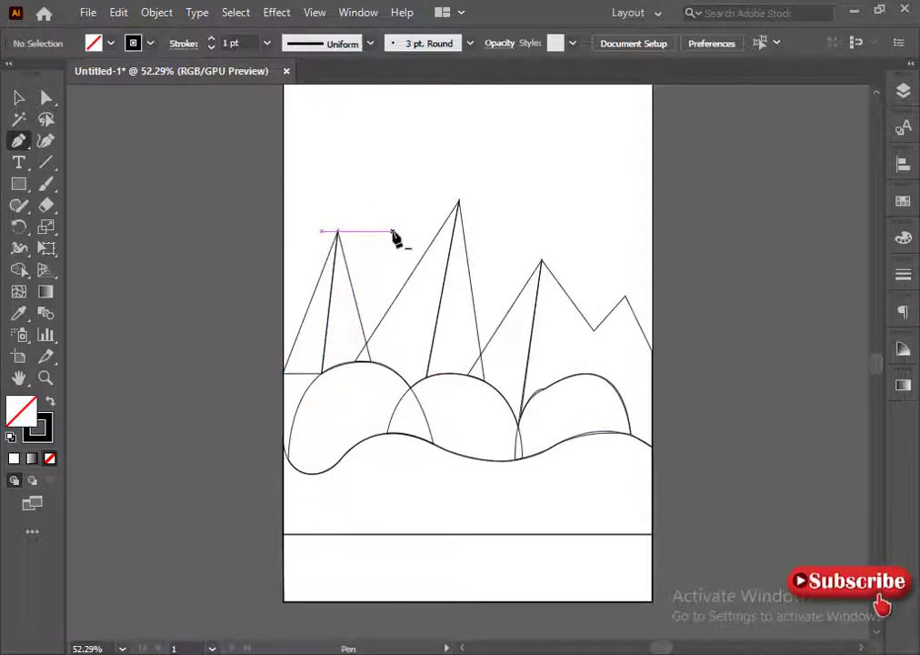
Step: Draw a small closed hill at the page's left edge, running under the left peak and down to the wavy ground
left_click(294, 435)
left_click(250, 427)
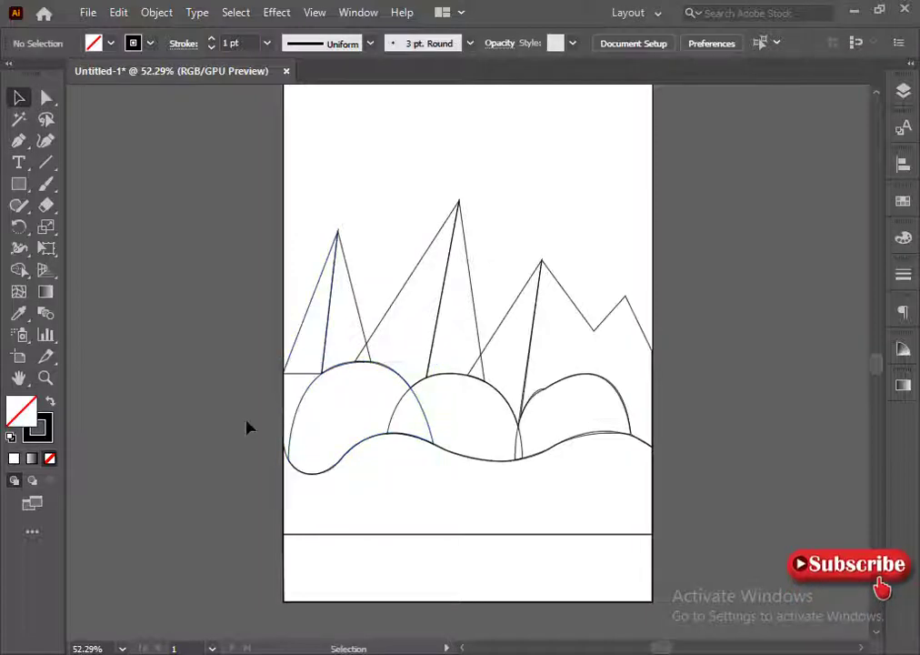
left_click(18, 141)
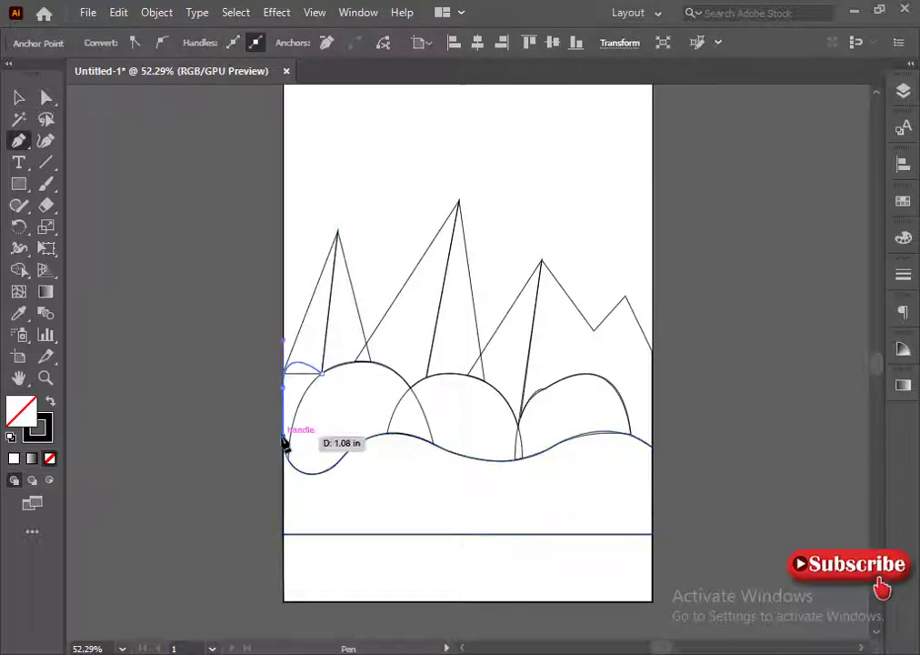
left_click_drag(284, 383, 284, 417)
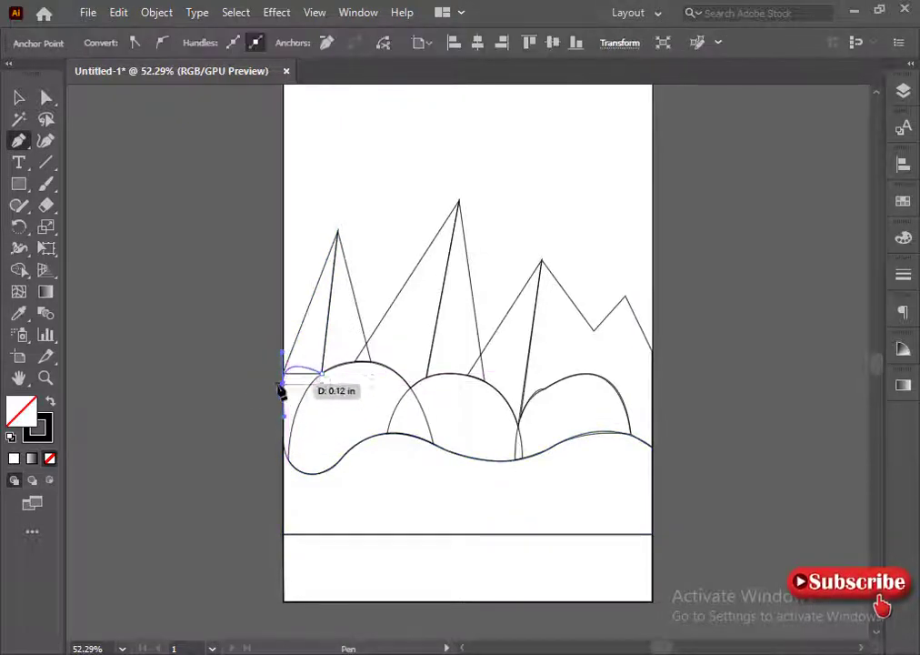
left_click(283, 384)
left_click(283, 435)
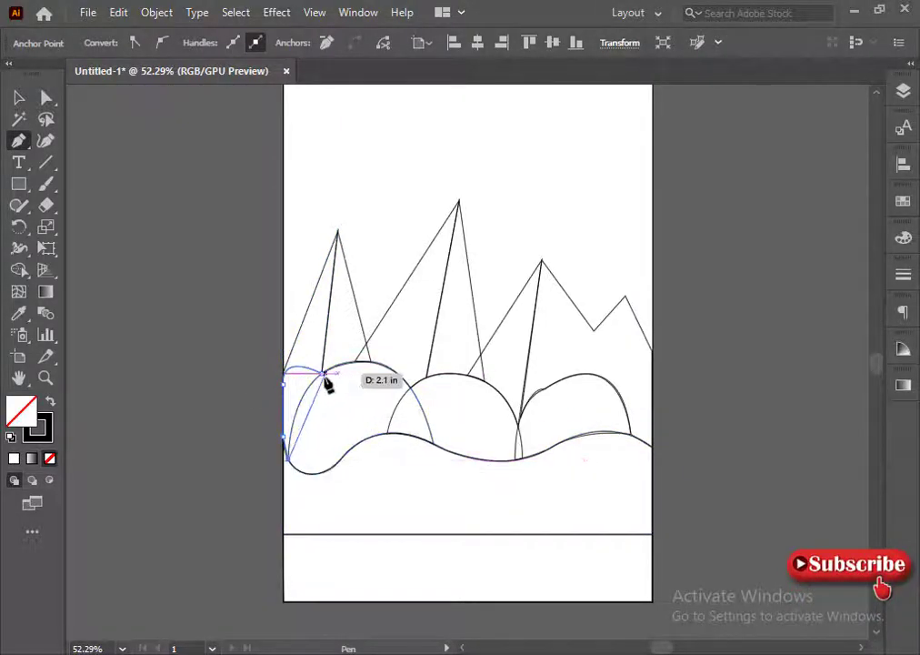
left_click_drag(292, 471, 300, 475)
key("ctrl+z")
left_click(288, 459)
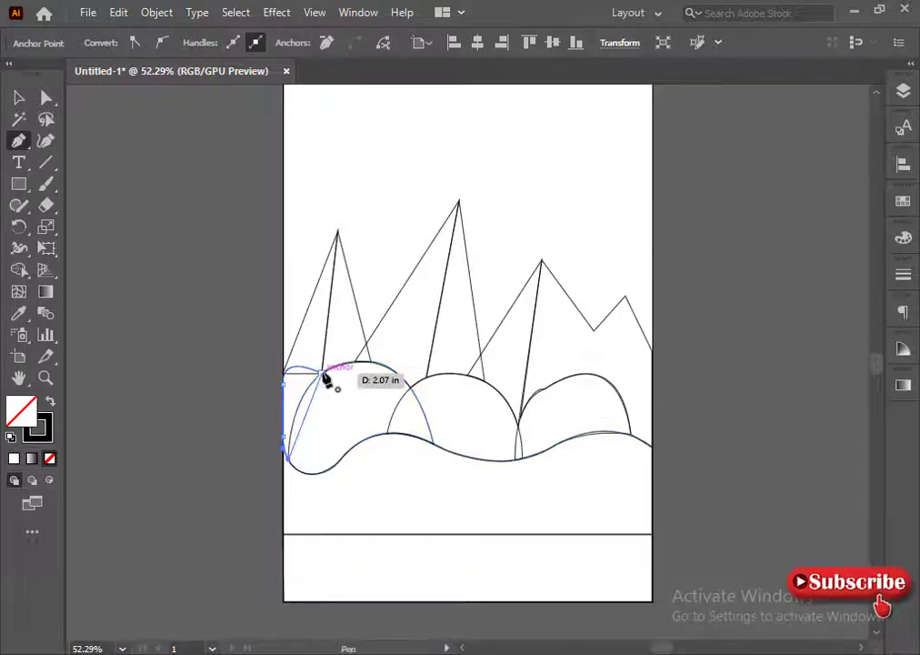
left_click_drag(322, 373, 354, 351)
left_click(289, 275, "ctrl")
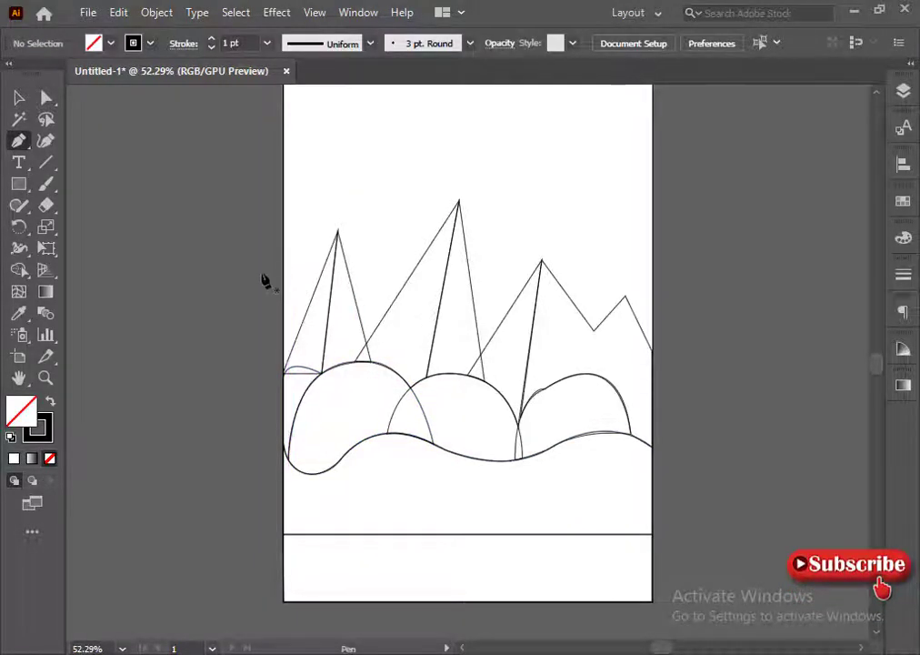
Step: Draw a closed four-sided sky shape from the page's upper corners down behind the hills
scroll(264, 280, "up", 4)
left_click(285, 209)
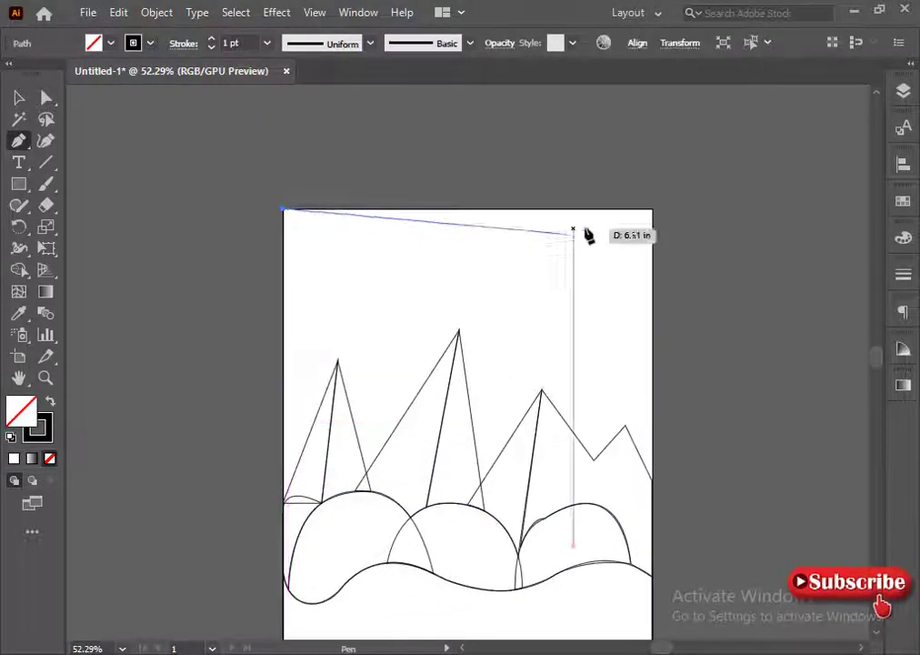
left_click(651, 211)
left_click(651, 511)
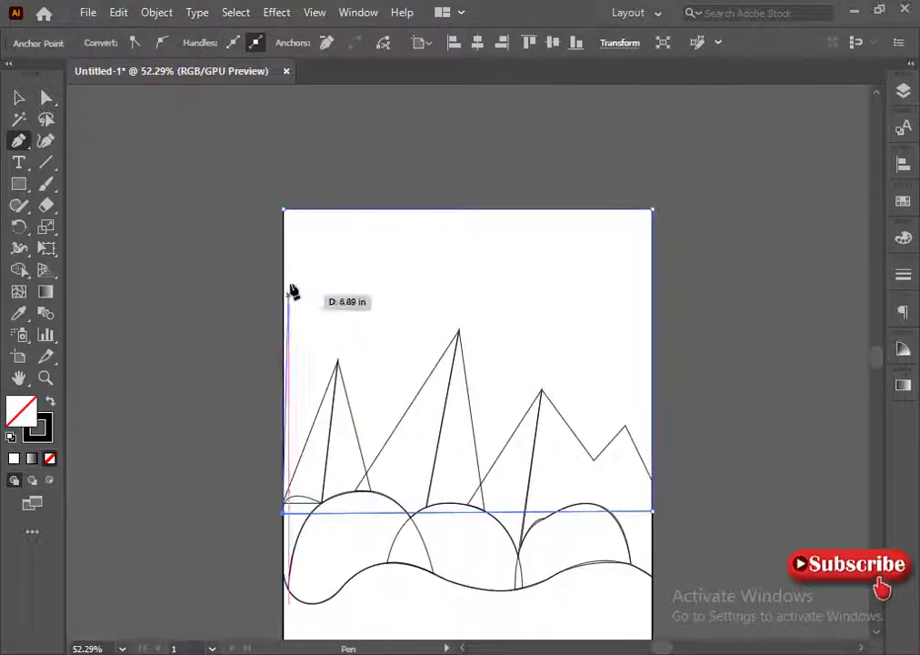
left_click(285, 526)
left_click(285, 211)
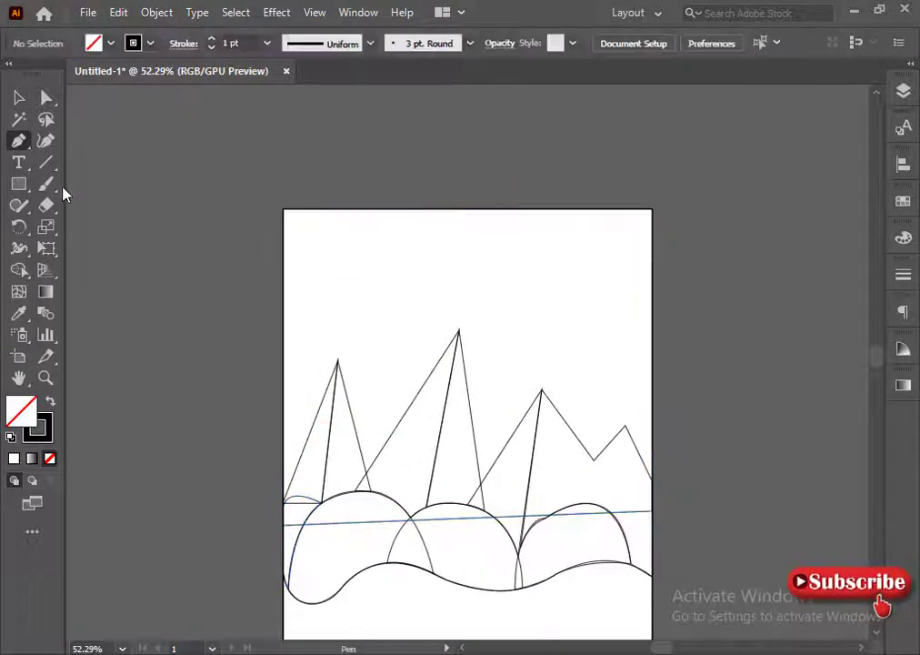
Step: Raise the sky shape's lower-left corner so its lower edge runs nearly level
key("a")
left_click(285, 525)
left_click_drag(287, 532, 287, 521)
left_click(221, 591)
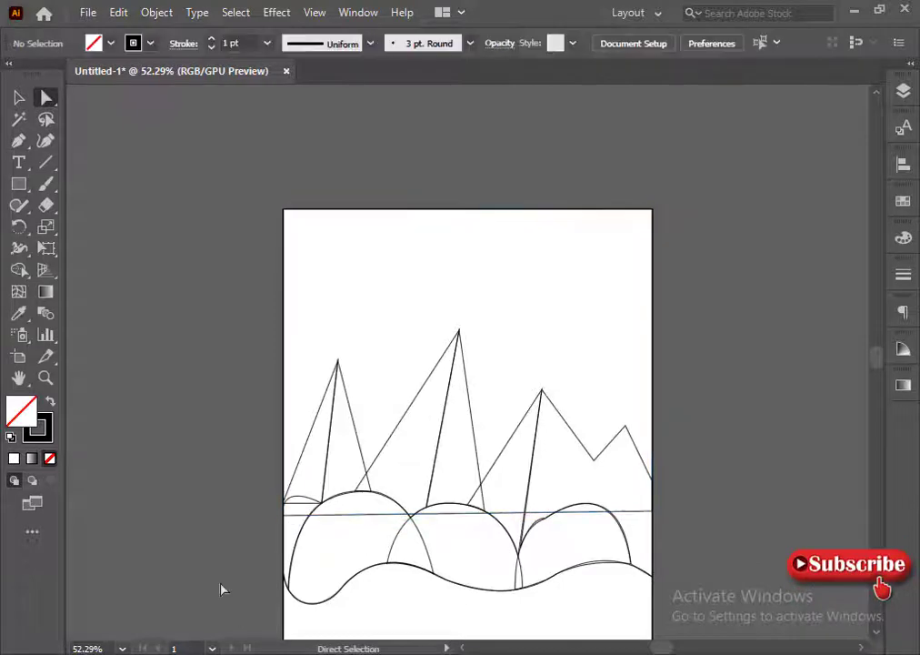
Step: Shift the tips of the tall middle peak's two faces left until the dividing line is nearly vertical
left_click(19, 141)
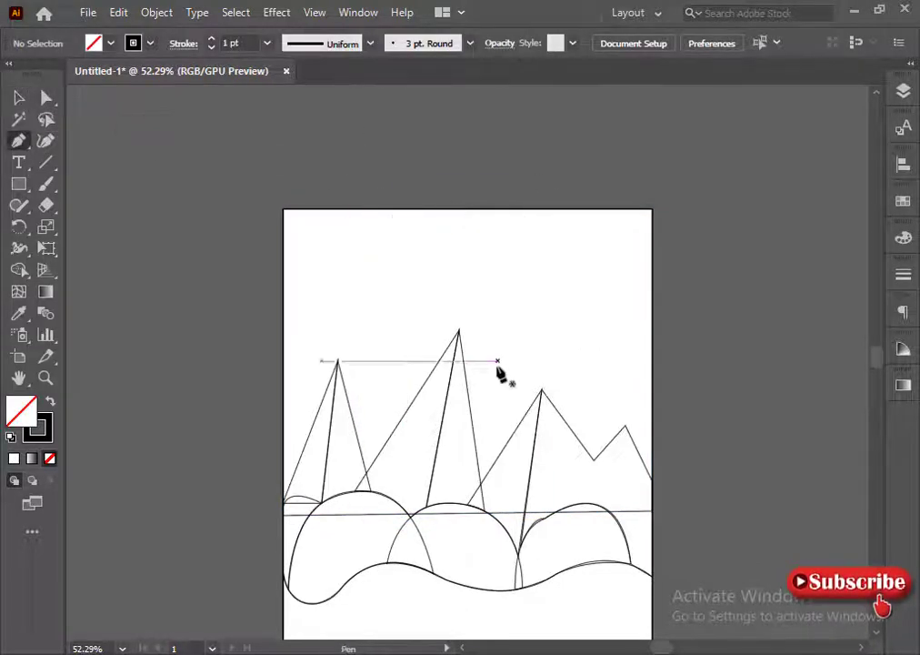
left_click_drag(424, 301, 507, 347)
key("shift+Left")
key("shift+Left")
key("shift+Left")
key("shift+Left")
key("shift+Left")
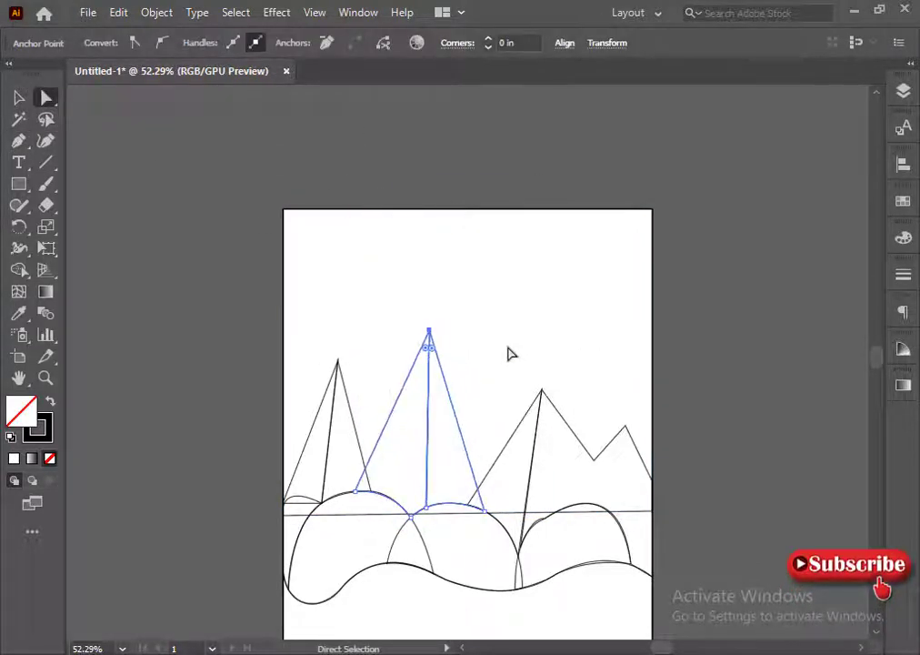
left_click(507, 347)
Step: Draw a bumpy cloud outline emerging from behind the right slope of the tall middle peak
key("p")
left_click(444, 378)
left_click_drag(471, 388, 481, 443)
left_click(492, 414)
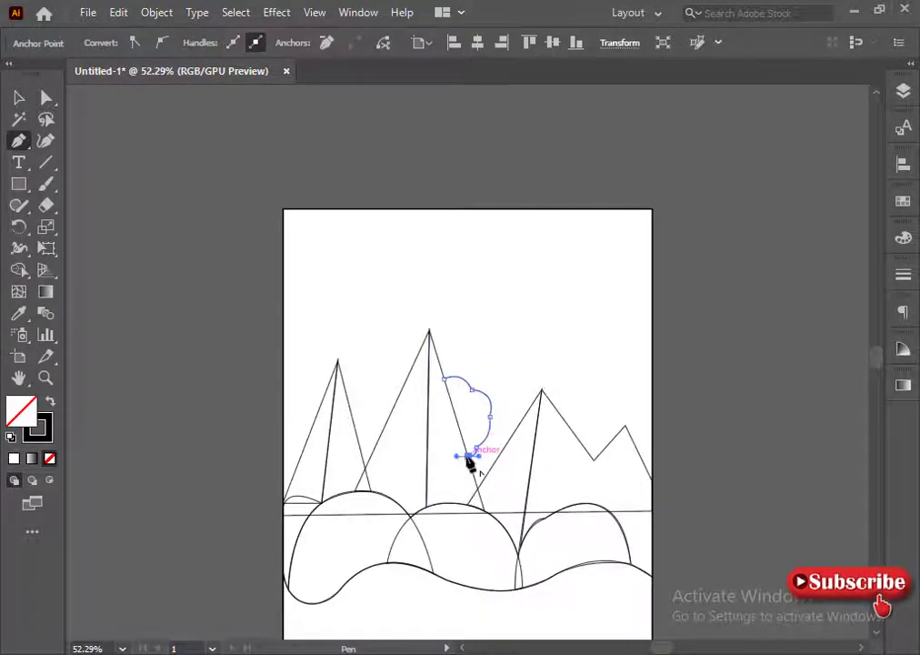
left_click(506, 322, "ctrl")
Step: Draw a closed cloud behind the right mountain, starting at its tip and following its right slope
left_click(542, 389)
left_click_drag(573, 376, 592, 429)
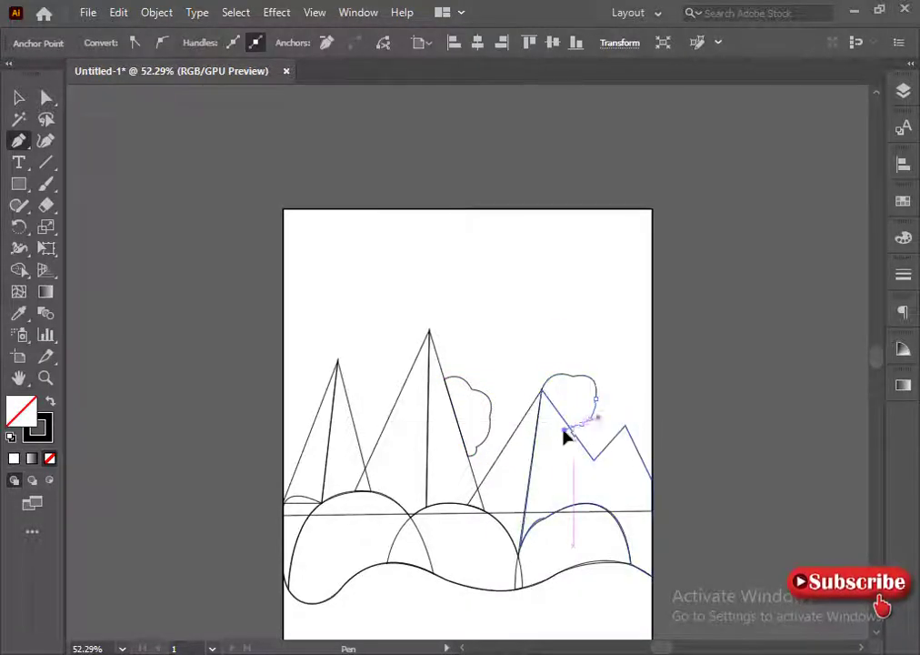
key("ctrl+z")
left_click(570, 427)
left_click(542, 390)
left_click(635, 401, "ctrl")
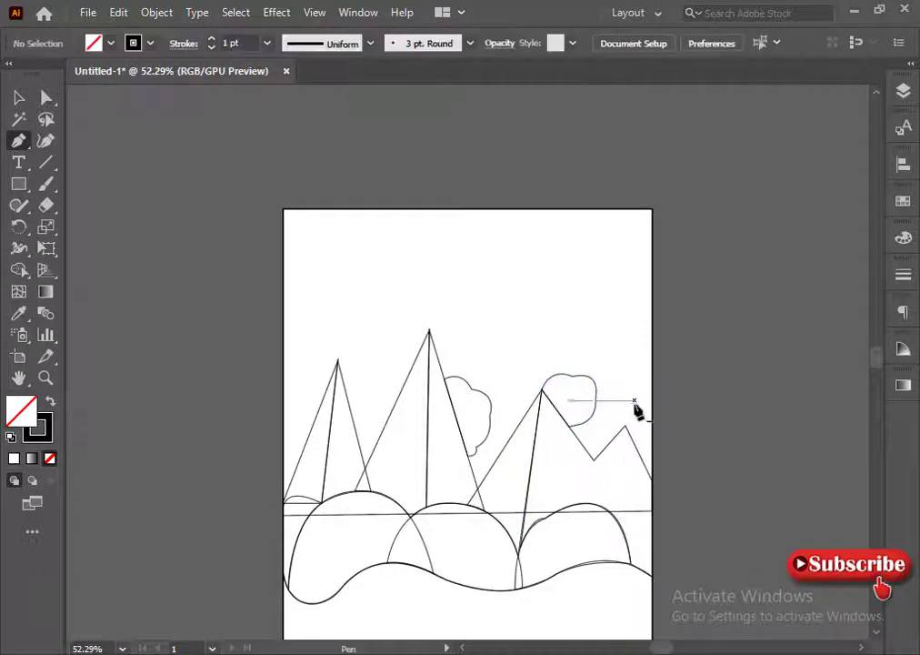
Step: Draw a closed cloud in the valley between the right mountain and its small peak, following both slopes
left_click(626, 426)
left_click_drag(598, 426, 587, 468)
left_click(597, 426)
left_click(583, 444)
left_click(594, 459)
left_click(625, 425)
left_click(631, 436)
left_click(651, 440, "ctrl")
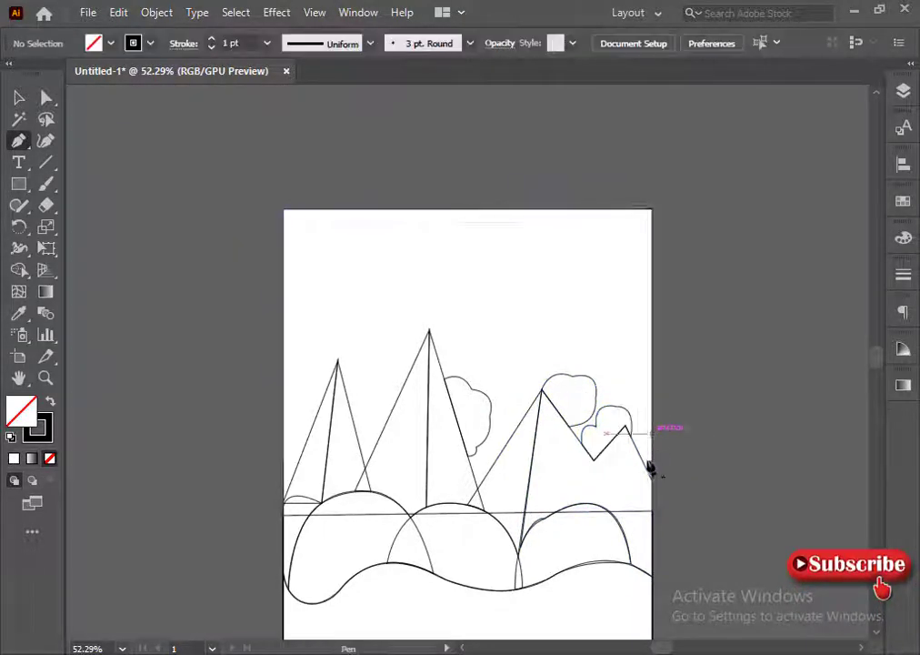
Step: Draw a free-floating, roundish cloud with bumpy edges just above the left peak
left_click(318, 298)
mouse_move(337, 297)
left_mouse_down()
mouse_move(348, 320)
mouse_move(350, 312)
left_mouse_up()
left_click_drag(347, 353, 338, 288)
left_click(321, 353)
left_click(310, 330)
left_click(361, 263, "ctrl")
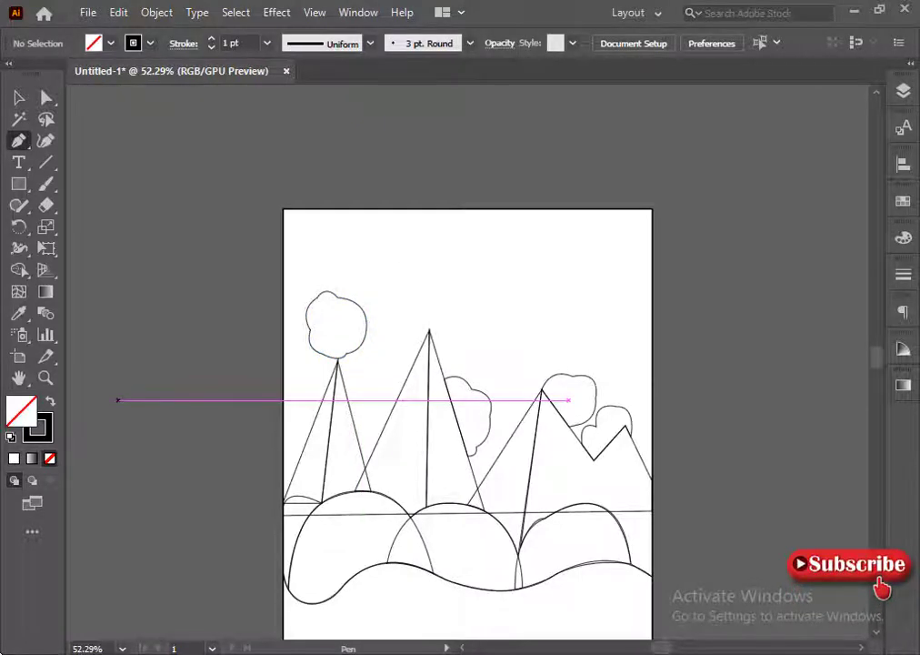
Step: Enlarge the floating cloud and move it up and right, clear of the left peak
left_click(326, 292)
left_click_drag(307, 292, 294, 277)
left_click_drag(349, 293, 374, 279)
left_click(255, 250)
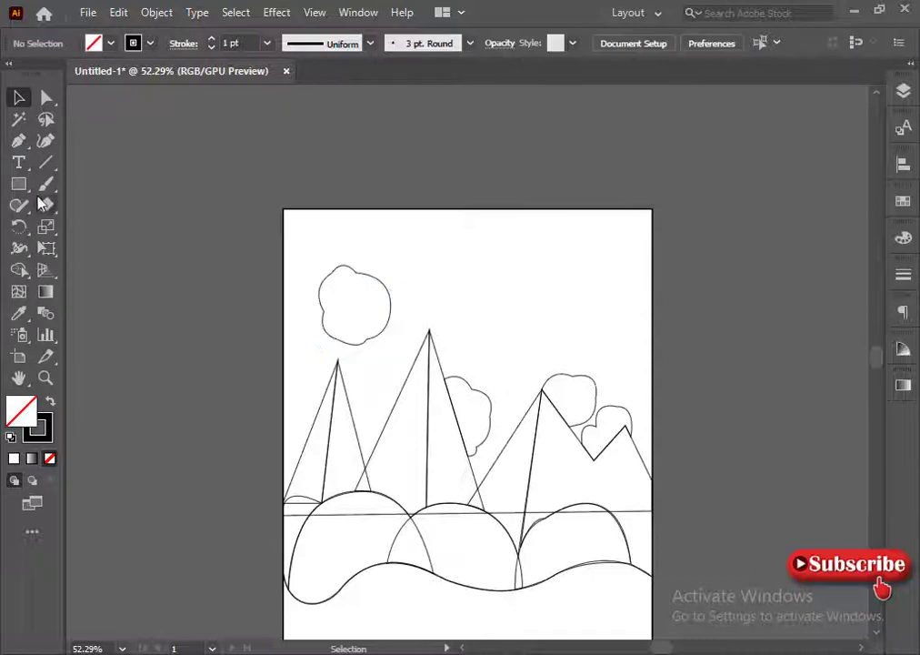
Step: Draw seven horizontal rounded-rectangle bars: five across the sky and two between the left and middle peaks
mouse_move(20, 184)
left_mouse_down()
mouse_move(105, 263)
mouse_move(129, 204)
left_mouse_up()
mouse_move(407, 246)
left_mouse_down()
mouse_move(532, 262)
mouse_move(497, 265)
left_mouse_up()
left_click_drag(522, 291, 663, 277)
left_click_drag(461, 336, 546, 351)
mouse_move(355, 382)
left_mouse_down()
mouse_move(421, 400)
mouse_move(425, 425)
left_mouse_up()
left_click_drag(289, 225, 356, 241)
left_click_drag(573, 228, 646, 242)
Step: Shorten the two longest sky bars, and reposition the bar above the mountains and the lower one between the peaks
key("v")
left_click(655, 291)
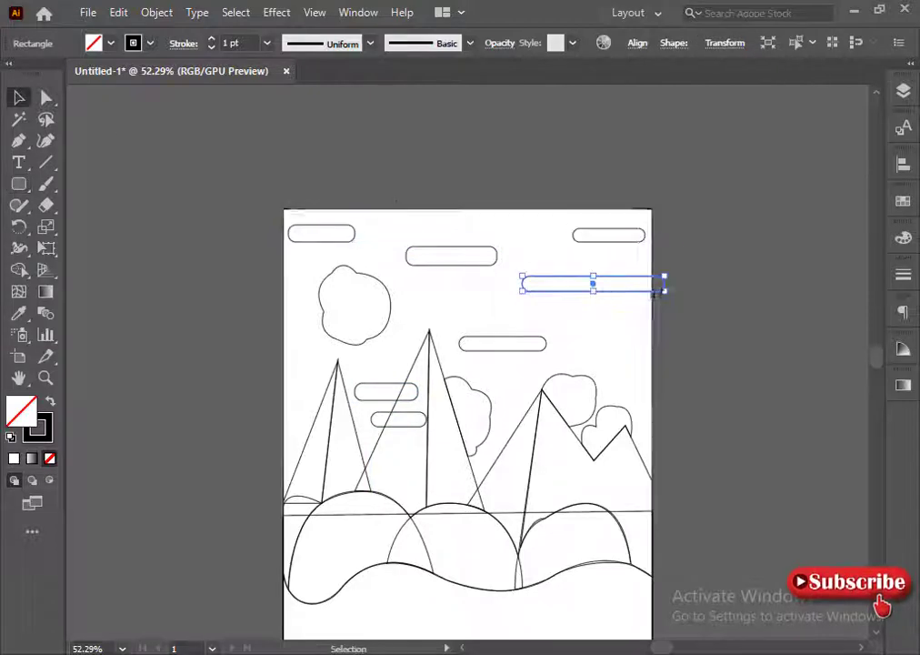
left_click_drag(655, 292, 615, 290)
left_click(494, 264)
left_click_drag(495, 264, 473, 264)
left_click_drag(509, 353, 484, 307)
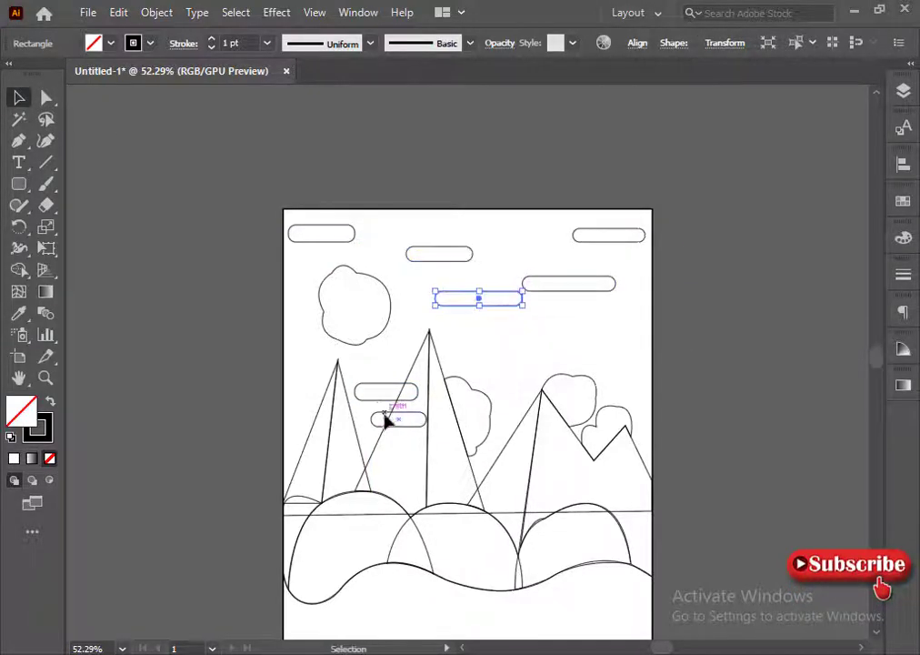
left_click_drag(387, 420, 379, 407)
left_click(232, 350)
Step: Draw two small rounded bars in the left part of the strip at the page's bottom
scroll(93, 339, "down", 5)
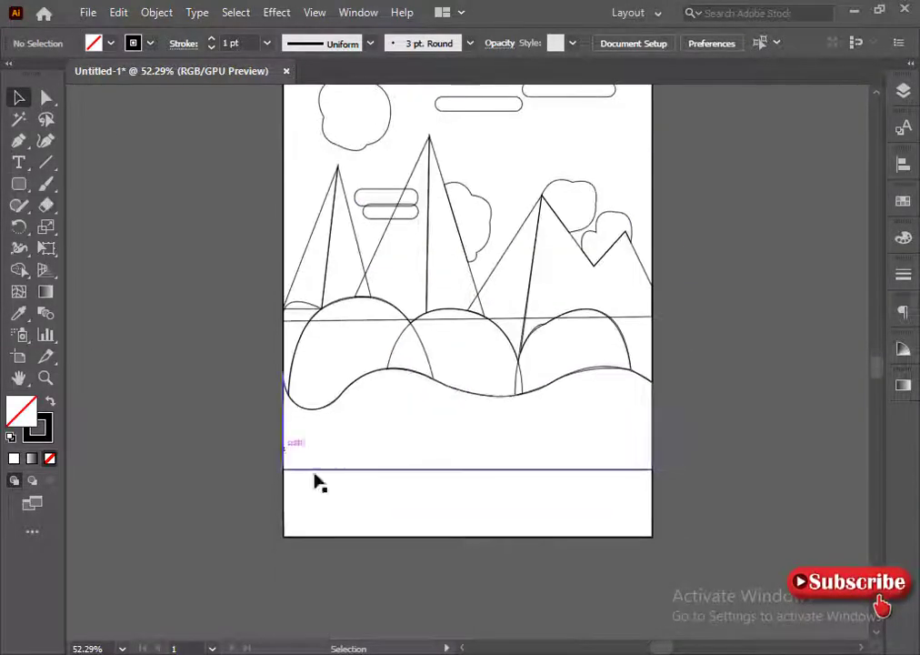
mouse_move(301, 485)
left_mouse_down()
mouse_move(347, 491)
mouse_move(386, 519)
left_mouse_up()
mouse_move(405, 487)
left_mouse_down()
mouse_move(447, 493)
mouse_move(484, 522)
mouse_move(551, 485)
left_mouse_up()
left_click_drag(513, 501, 566, 512)
left_click(542, 528, "ctrl")
key("ctrl+z")
key("ctrl+z")
key("ctrl+z")
key("ctrl+z")
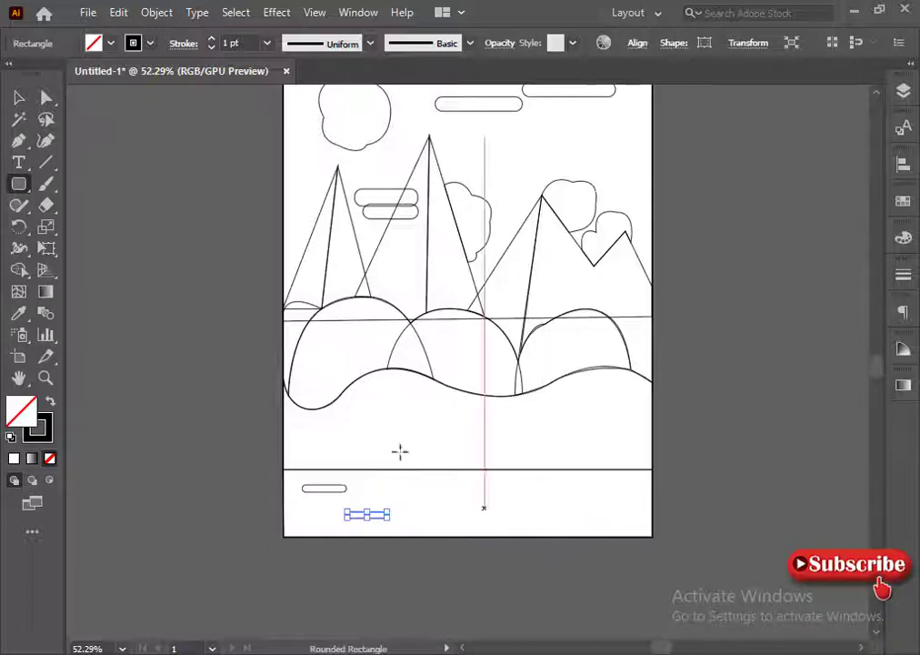
Step: Add four more staggered rounded bars across the middle and right of the bottom strip, copying one of them
left_click_drag(404, 488, 452, 499)
left_click_drag(467, 518, 525, 527)
mouse_move(520, 484)
left_mouse_down()
mouse_move(576, 494)
mouse_move(634, 523)
mouse_move(602, 522)
left_mouse_up()
key("v")
key("Delete")
left_click_drag(553, 490, 605, 516, "alt")
left_click(386, 602)
Step: Draw a closed half-leaf shape below the page, with a straight left side and a curved right side
scroll(384, 582, "up", 3)
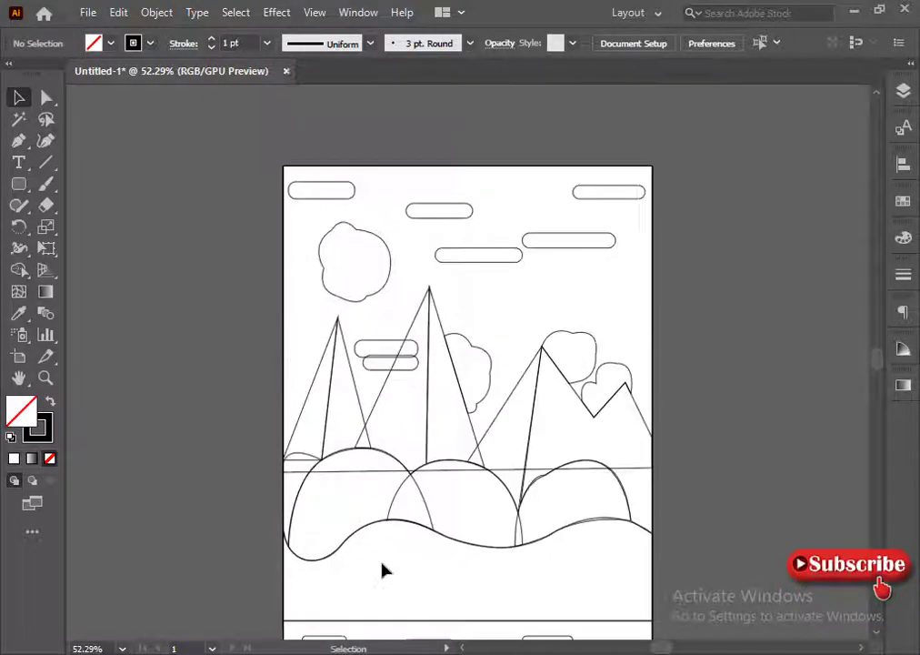
scroll(541, 374, "down", 5)
left_click(503, 356)
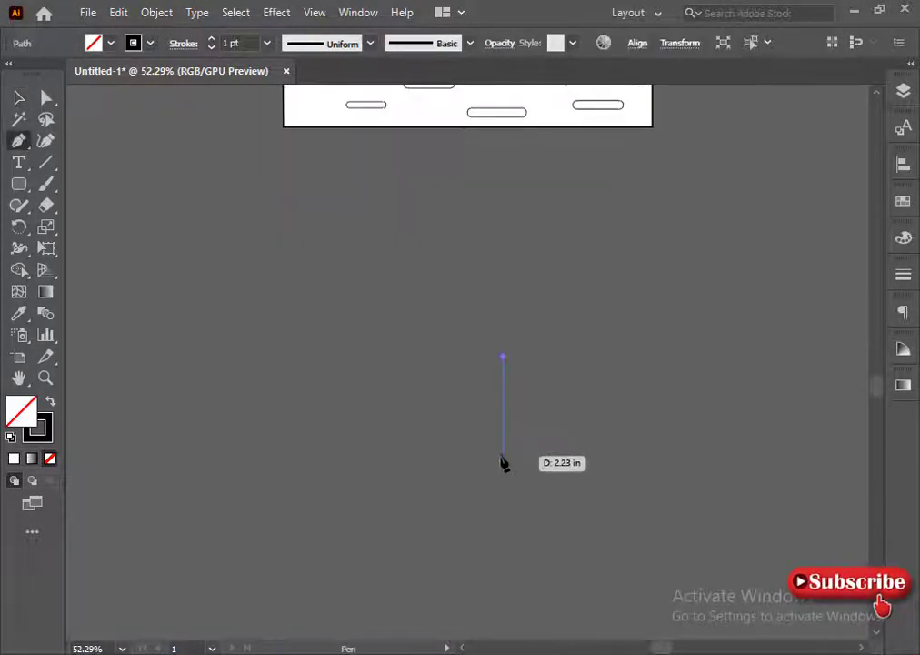
key("ctrl+z")
left_click(454, 319)
left_click(454, 216)
left_click_drag(501, 324, 496, 418)
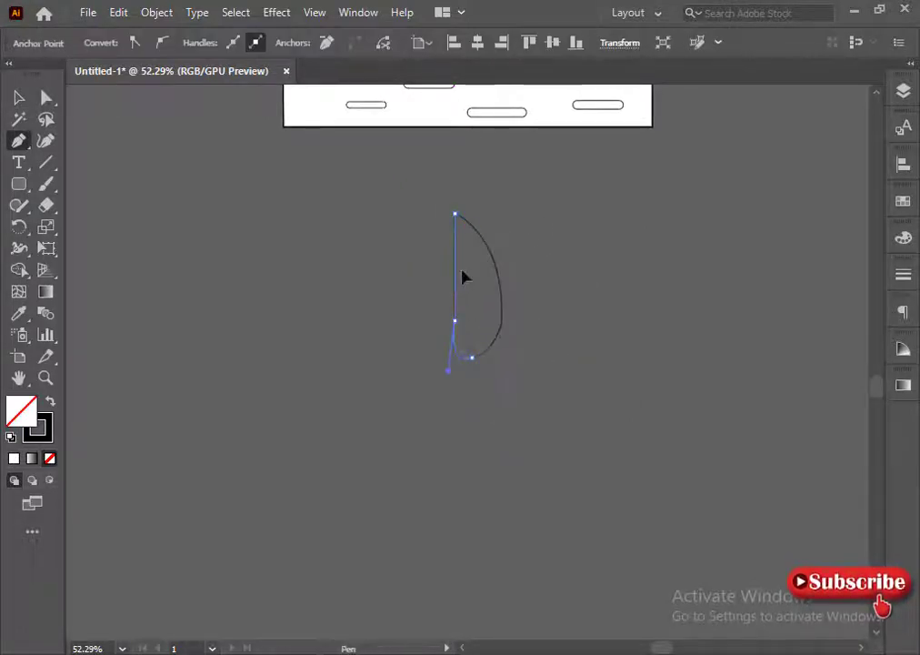
left_click_drag(462, 276, 463, 273)
key("ctrl+z")
left_click(455, 357)
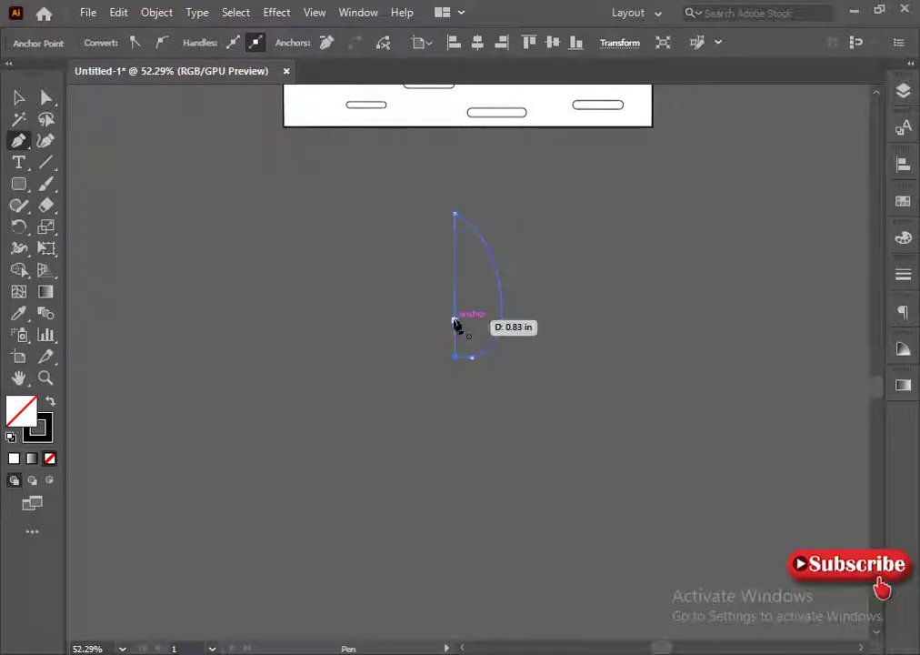
left_click(454, 319)
key("ctrl+shift+a")
Step: Round the corner at the widest point of the half leaf's curved side to about 1.23 in
left_click(45, 97)
left_click(500, 333)
left_click_drag(513, 342, 441, 300)
right_click(534, 355)
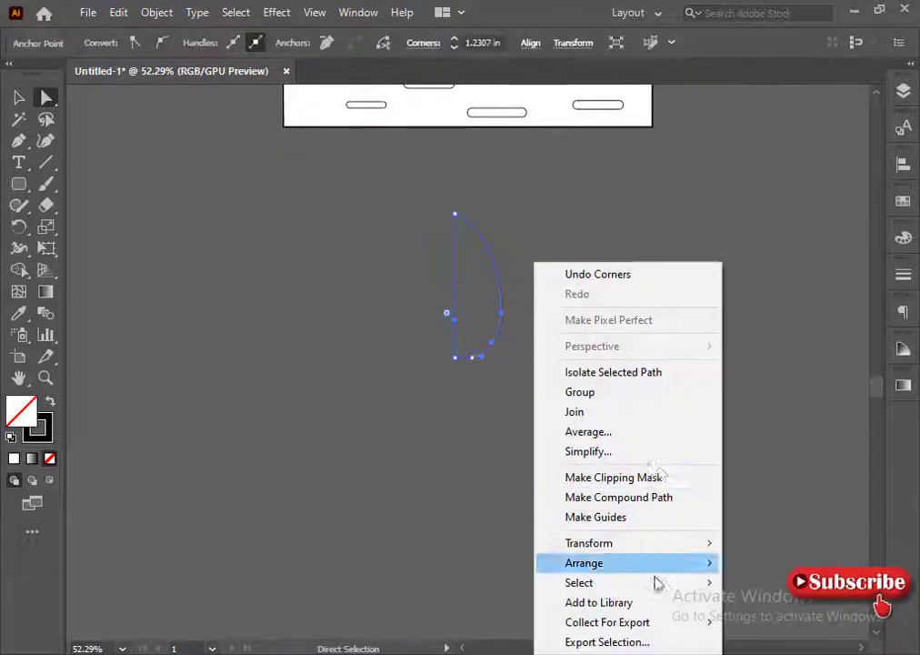
mouse_move(636, 543)
left_click(326, 450)
left_click(800, 427)
left_click(18, 97)
left_click(300, 245)
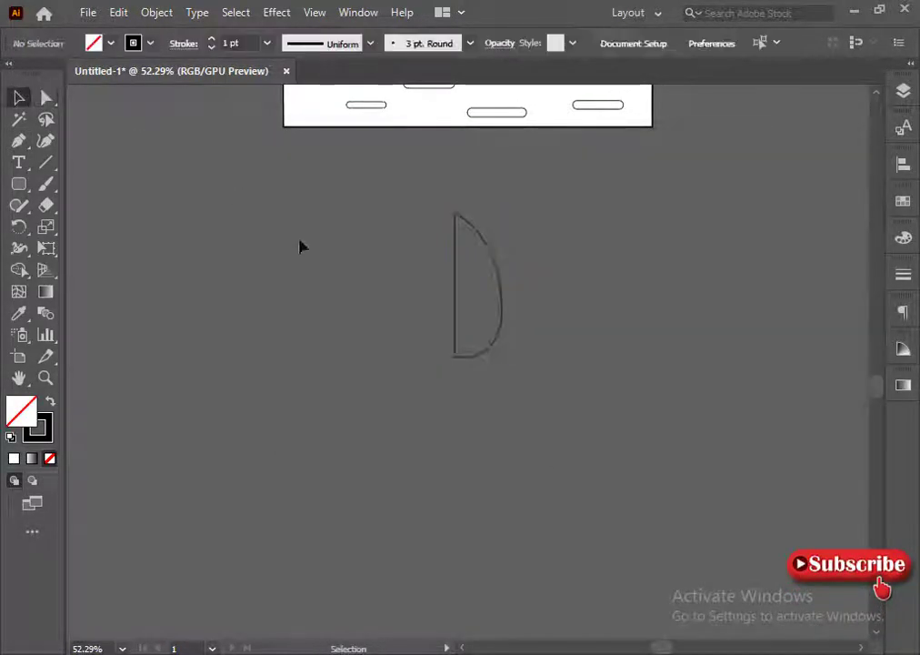
Step: Reflect a copy of the half leaf across the vertical axis and place it against the original's straight side
left_click(454, 273)
right_click(433, 262)
left_click(649, 433)
left_click(557, 403)
right_click(433, 262)
mouse_move(509, 543)
left_click(649, 451)
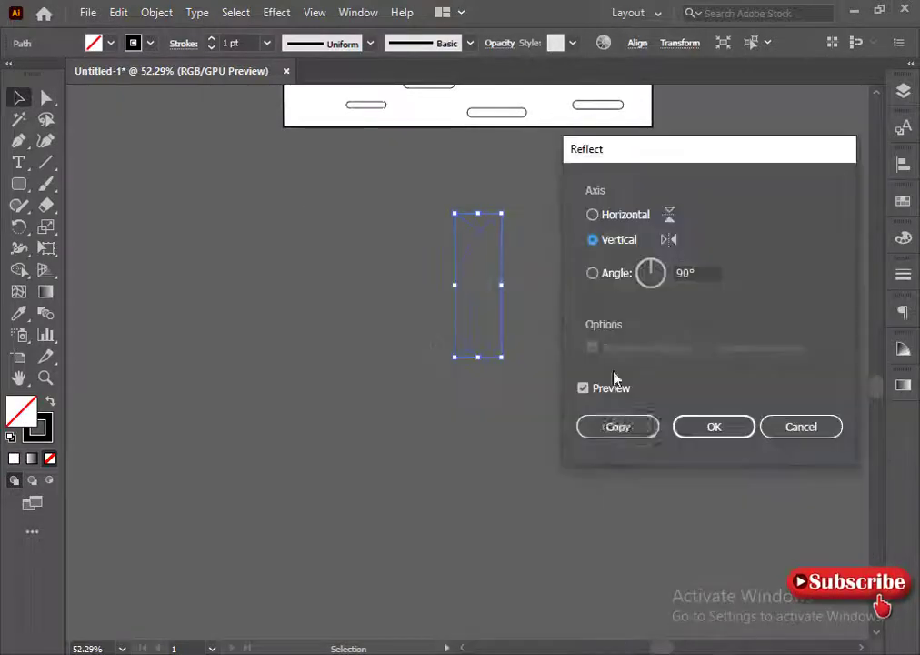
left_click(636, 423)
left_click_drag(470, 353, 446, 360)
left_click(404, 446)
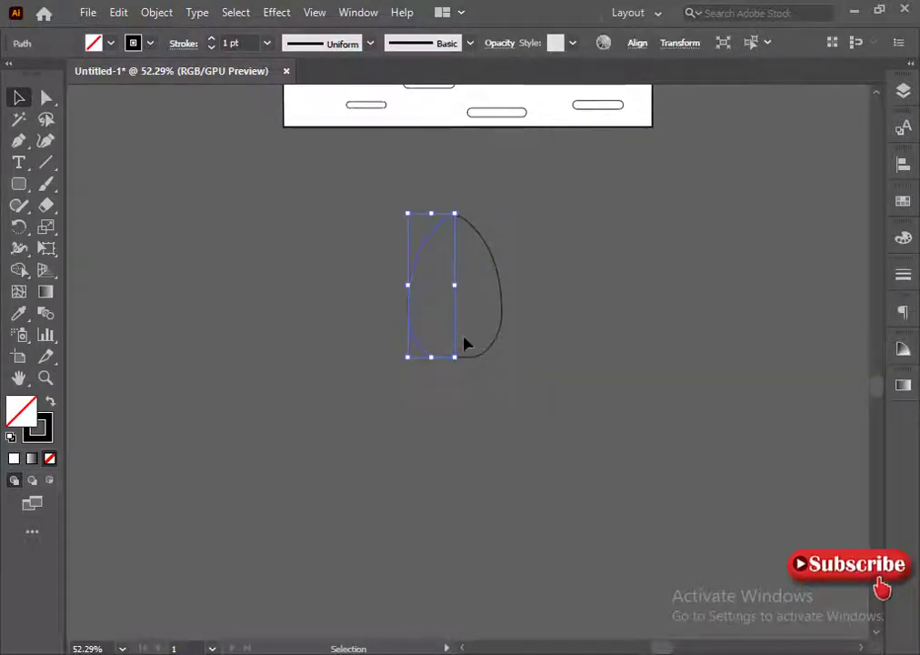
Step: Group the two mirrored halves into one leaf-shaped treetop
left_click(446, 444)
left_click_drag(377, 207, 545, 364)
right_click(561, 358)
left_click(608, 392)
left_click(586, 463)
Step: Fill the strip at the page's bottom with blue, C 100, M 45, Y 22, K 0
scroll(585, 463, "up", 7)
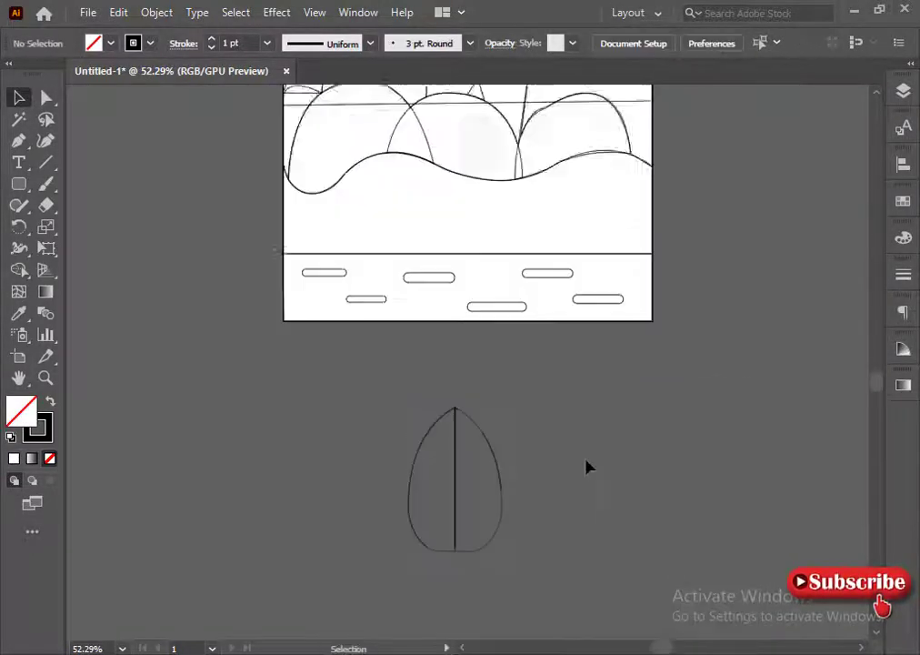
scroll(470, 416, "down", 1)
left_click(438, 558)
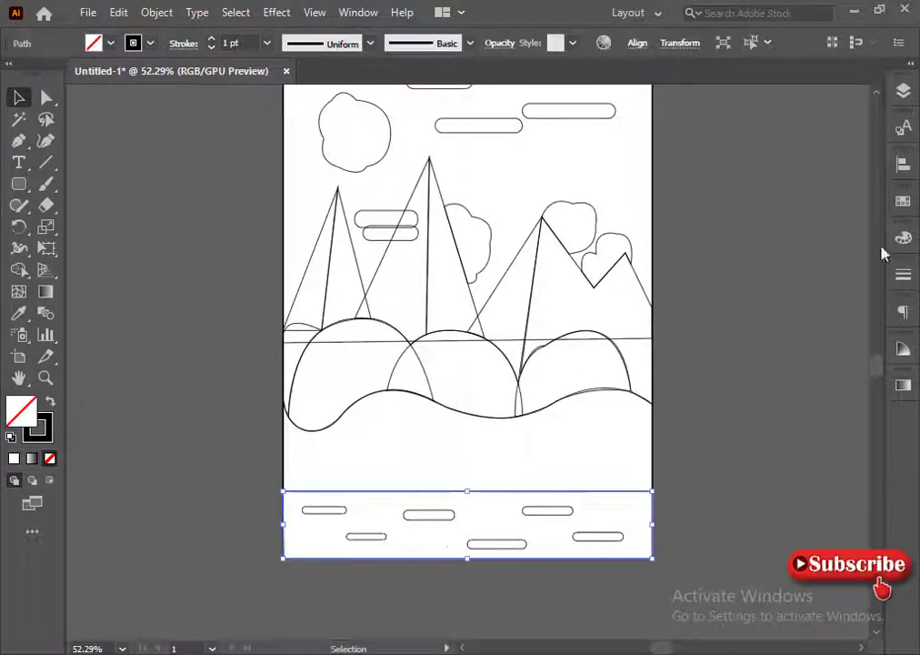
left_click(903, 237)
left_click(788, 373)
left_click(873, 229)
left_click(705, 341)
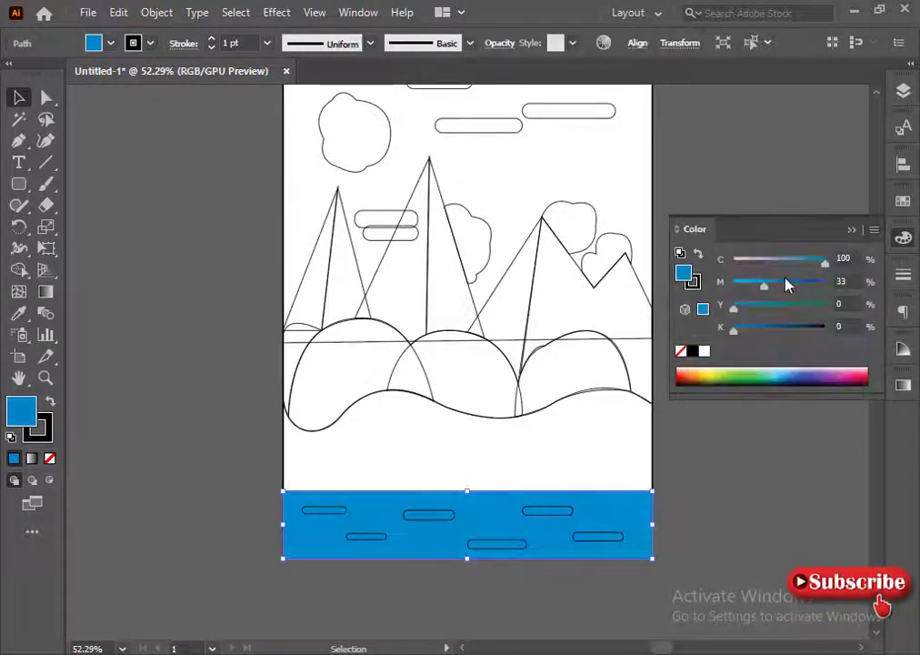
left_click(780, 284)
left_click_drag(760, 330, 717, 331)
left_click_drag(785, 286, 774, 286)
left_click(753, 306)
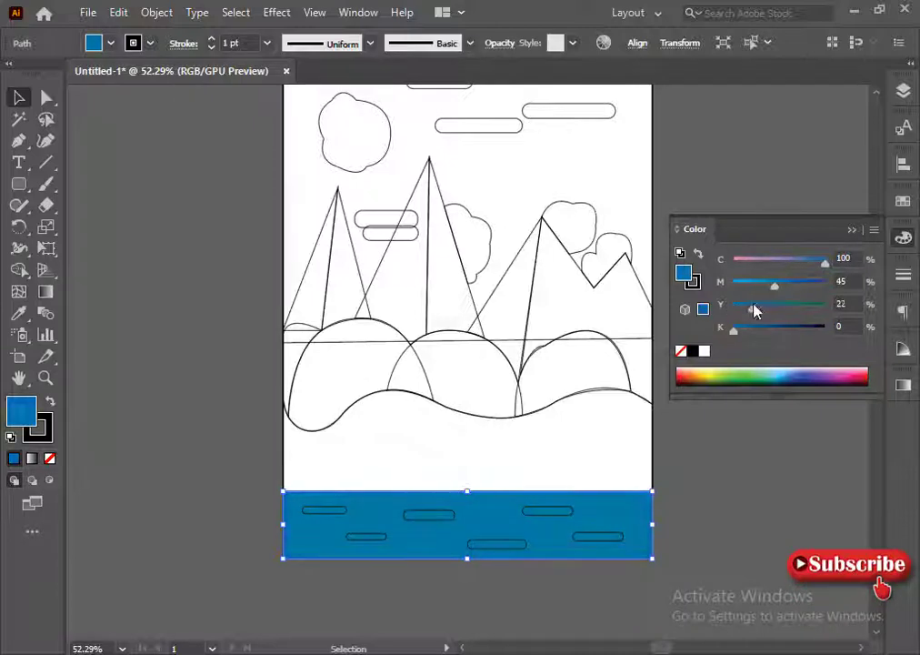
Step: Fill the six rounded bars on the blue water with light blue, C 62.51, M 2.34, Y 0, K 0
left_click(238, 522)
left_click(325, 510)
left_click(487, 542, "shift")
left_click(429, 515, "shift")
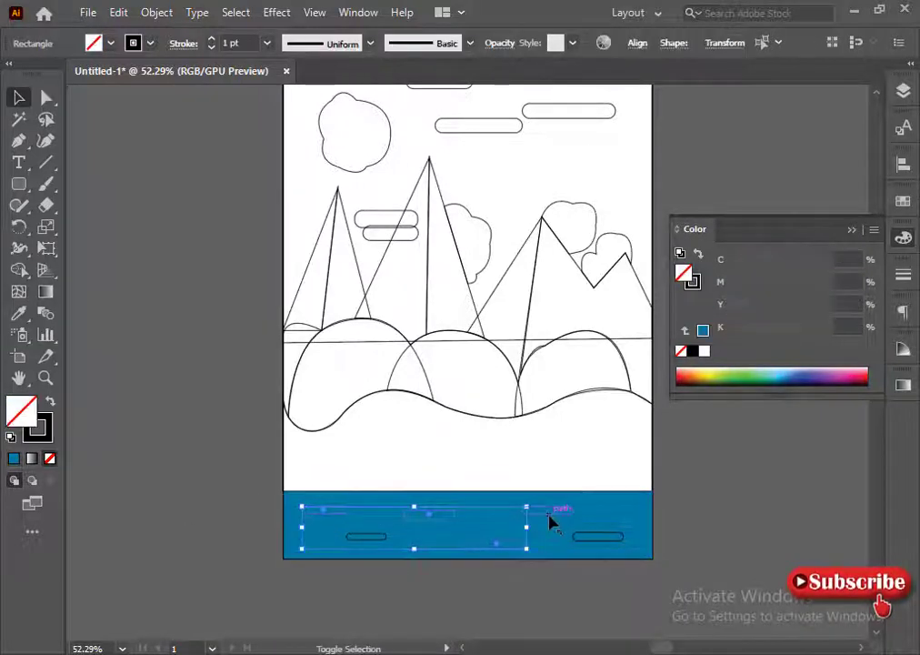
left_click(549, 515, "shift")
left_click(367, 536, "shift")
left_click(598, 536, "shift")
left_click(703, 330)
left_click(734, 283)
mouse_move(814, 263)
left_mouse_down()
mouse_move(825, 263)
mouse_move(790, 262)
left_mouse_up()
left_click(799, 263)
Step: Remove the outline from the six light blue water bars
left_click(764, 488)
key("ctrl+z")
left_click(45, 436)
left_click(50, 458)
left_click(26, 406)
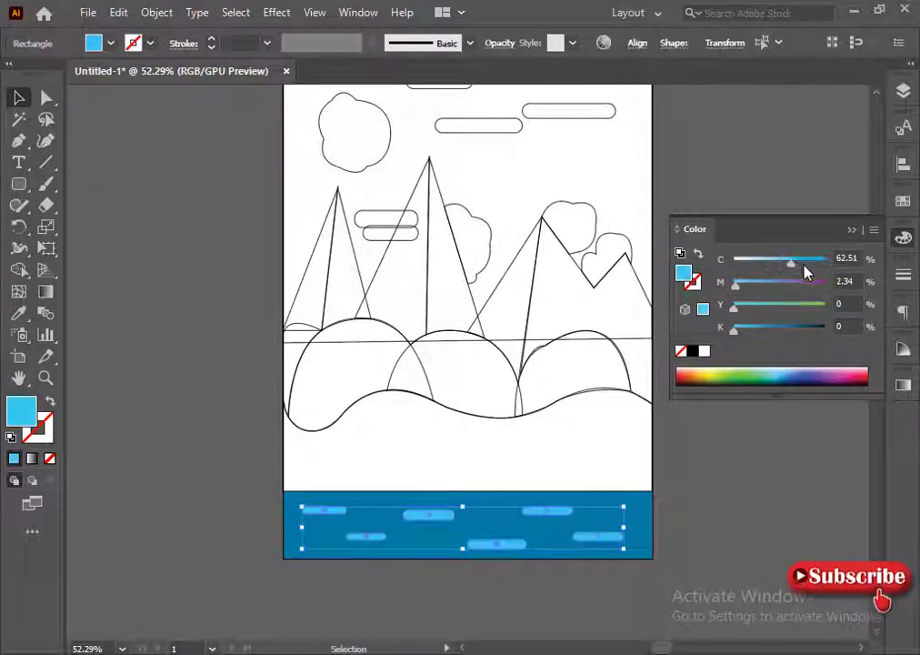
left_click(740, 436)
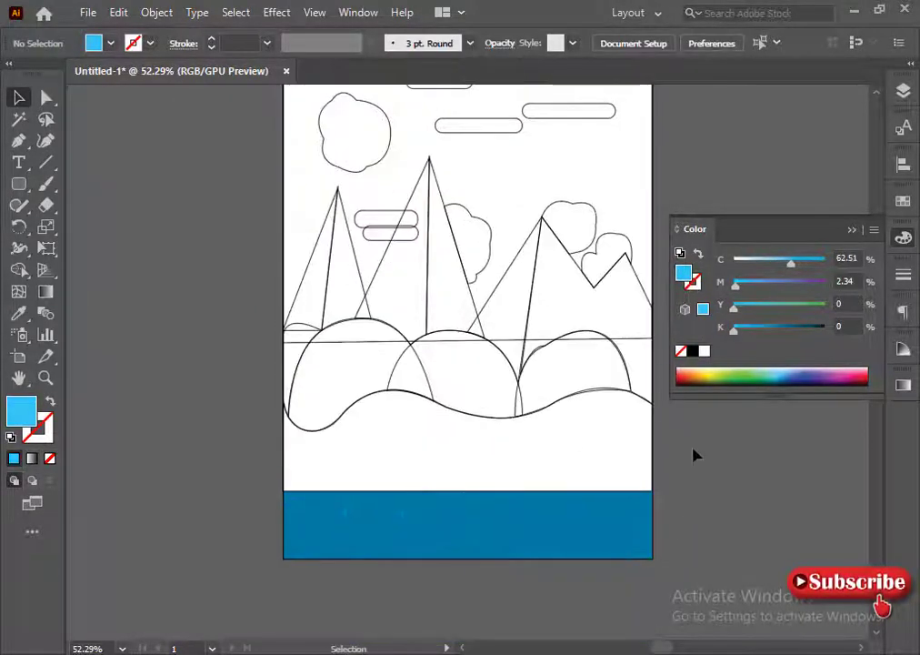
Step: Fill the wavy ground above the water with dark green, C 88.74, M 40.8, Y 100, K 43.96, and remove its outline
scroll(694, 455, "up", 1)
left_click(375, 411)
left_click(903, 237)
left_click(747, 375)
left_click_drag(735, 327, 788, 333)
left_click(39, 429)
left_click(49, 457)
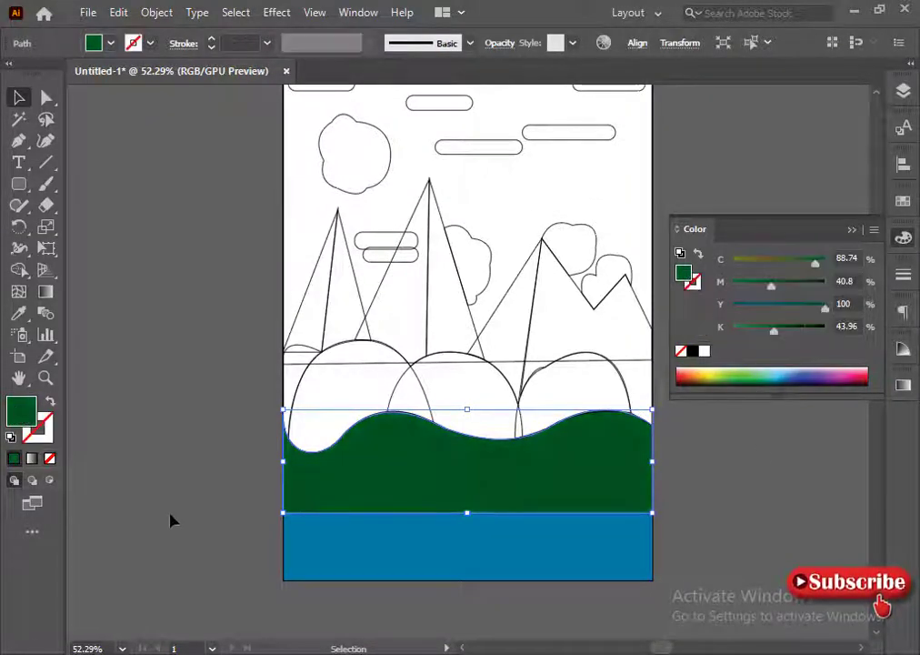
left_click(170, 521)
Step: Fill the three rounded hills behind the ground with green, C 63, M 17, Y 100, K 11
left_click_drag(374, 391, 557, 427)
key("Return")
left_click(527, 474)
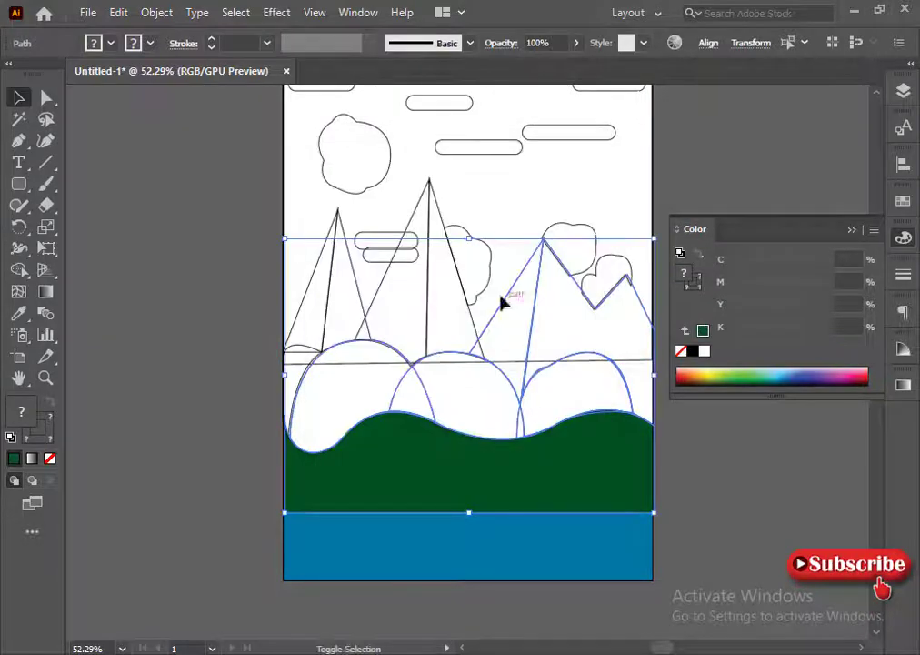
left_click(637, 293, "shift")
left_click(555, 476, "shift")
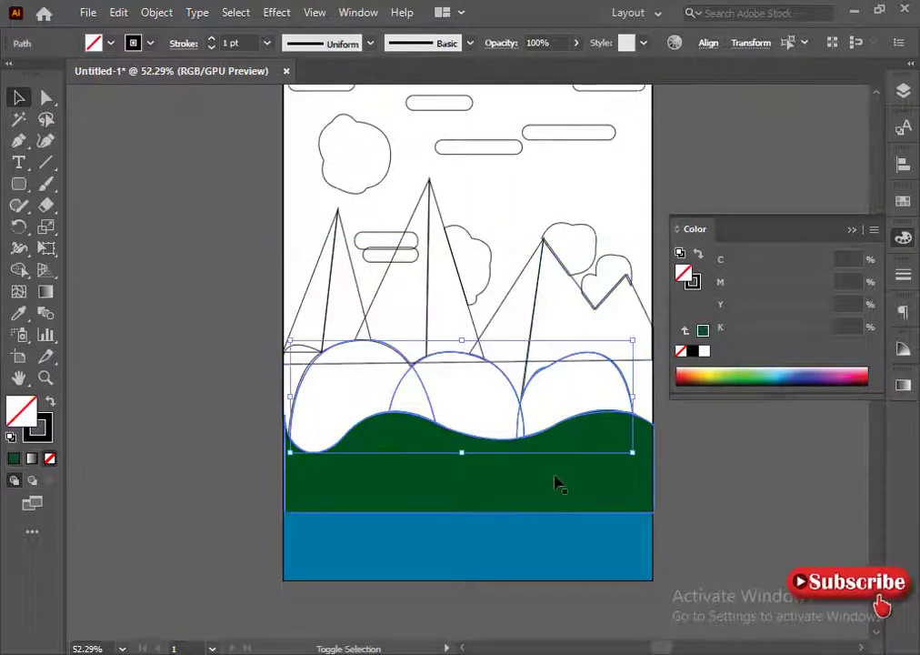
left_click(702, 332)
left_click_drag(796, 329, 733, 330)
left_click_drag(814, 263, 790, 262)
left_click_drag(734, 286, 750, 285)
mouse_move(733, 329)
left_mouse_down()
mouse_move(756, 329)
mouse_move(744, 329)
left_mouse_up()
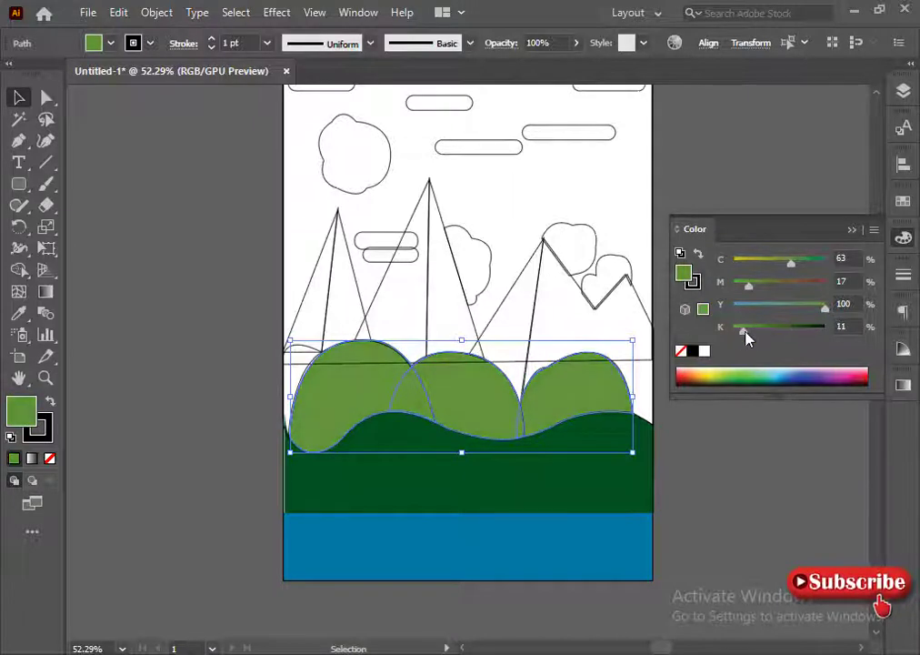
Step: Shift the hills' fill to C 49, M 4, Y 100, then set HSB saturation to 100 and brightness to 60
left_click_drag(791, 262, 787, 262)
left_click_drag(748, 285, 734, 284)
left_click_drag(785, 262, 738, 285)
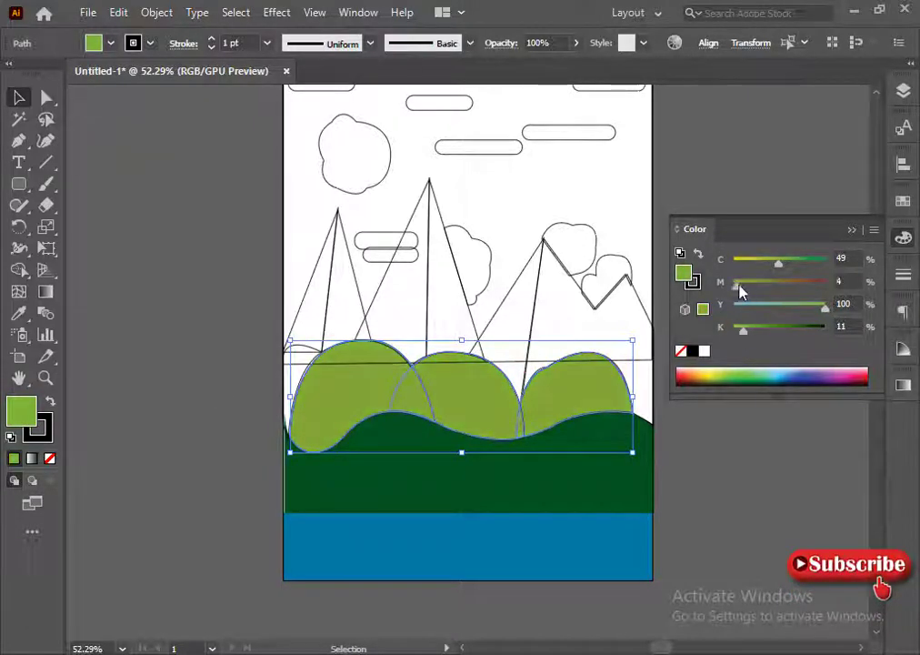
left_click_drag(744, 330, 734, 329)
left_click(873, 230)
left_click(714, 302)
mouse_move(802, 322)
left_mouse_down()
mouse_move(789, 321)
mouse_move(806, 292)
mouse_move(825, 294)
left_mouse_up()
left_click(852, 230)
Step: Remove the outline from the three green hills
key("x")
key("/")
key("x")
left_click(662, 300)
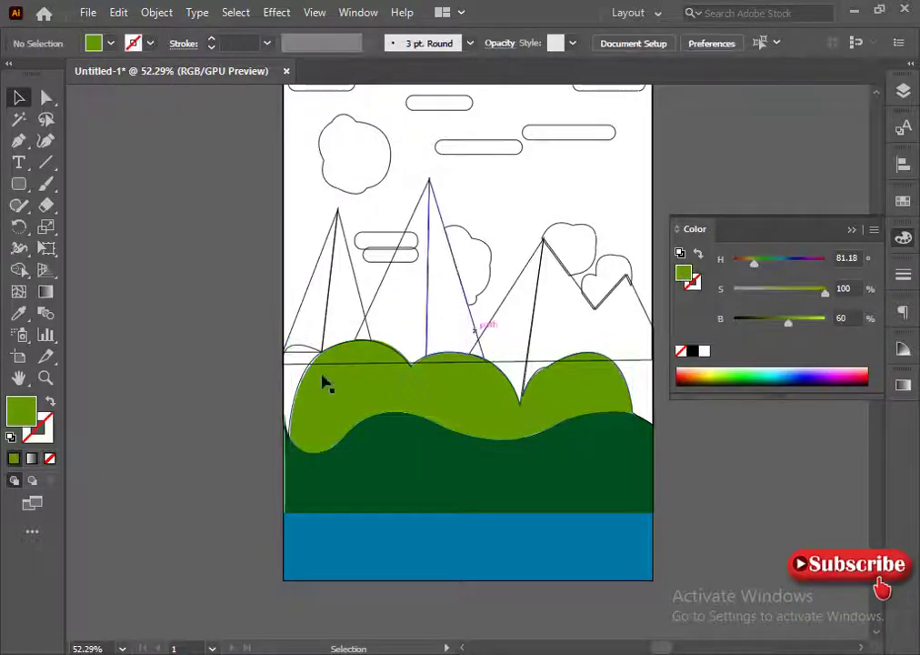
Step: Copy the green hill's fill and missing outline onto the small hill at the page's left edge
left_click(304, 348)
key("i")
left_click(307, 401)
key("v")
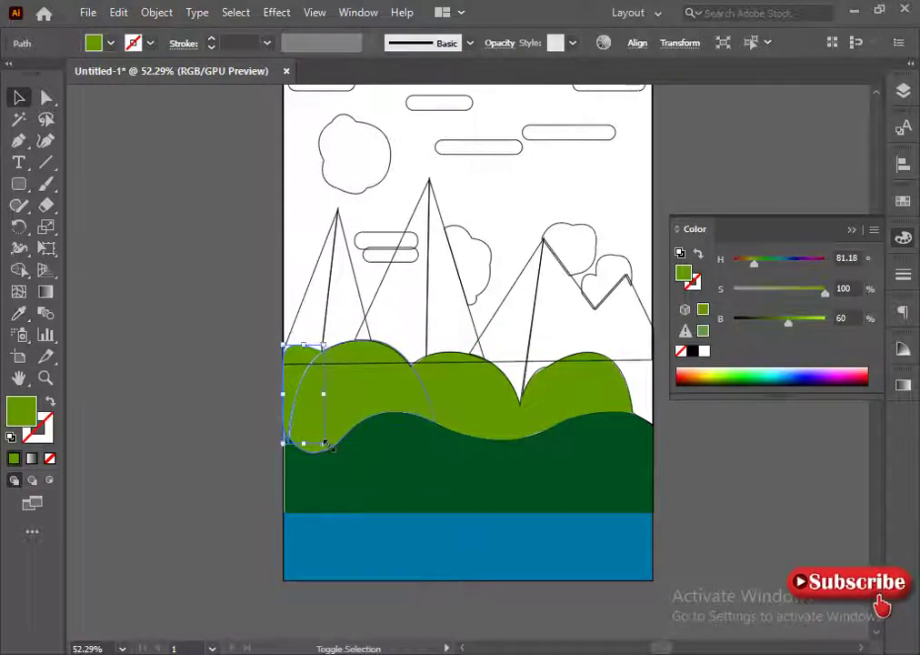
key("ctrl+shift+a")
Step: Adjust the lower anchor points of the leftmost hill and ground to close the white gap at the page's left edge
left_click(288, 444)
key("a")
left_click(293, 444)
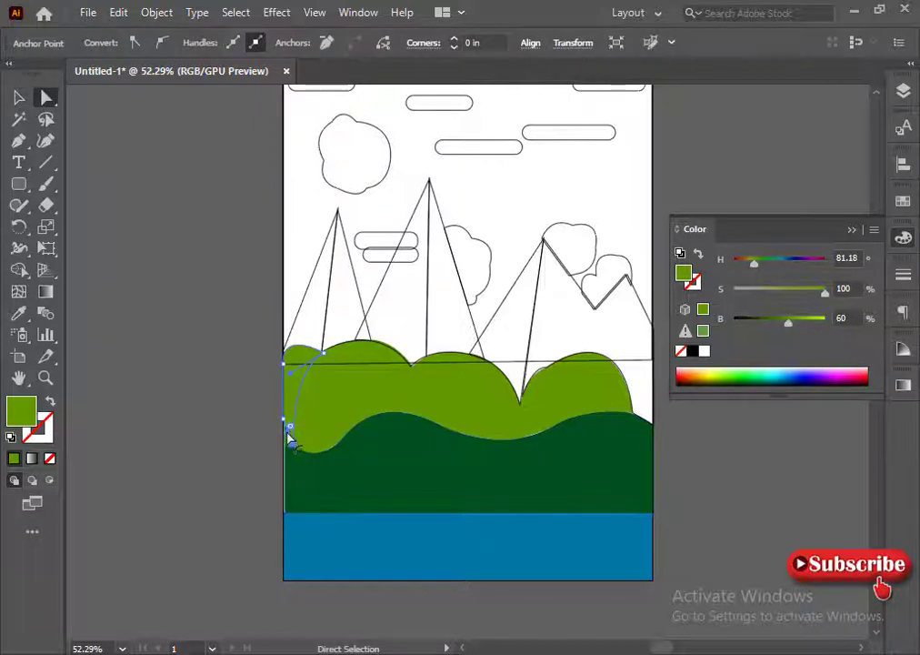
left_click(259, 447)
left_click(287, 414)
left_click(171, 529)
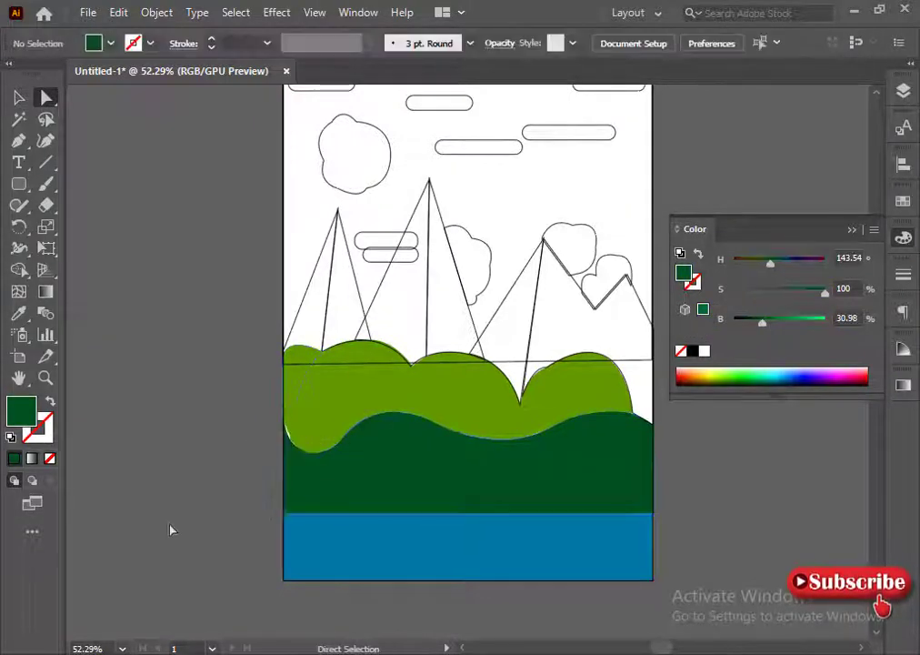
left_click(291, 418)
left_click(289, 443)
left_click(263, 447)
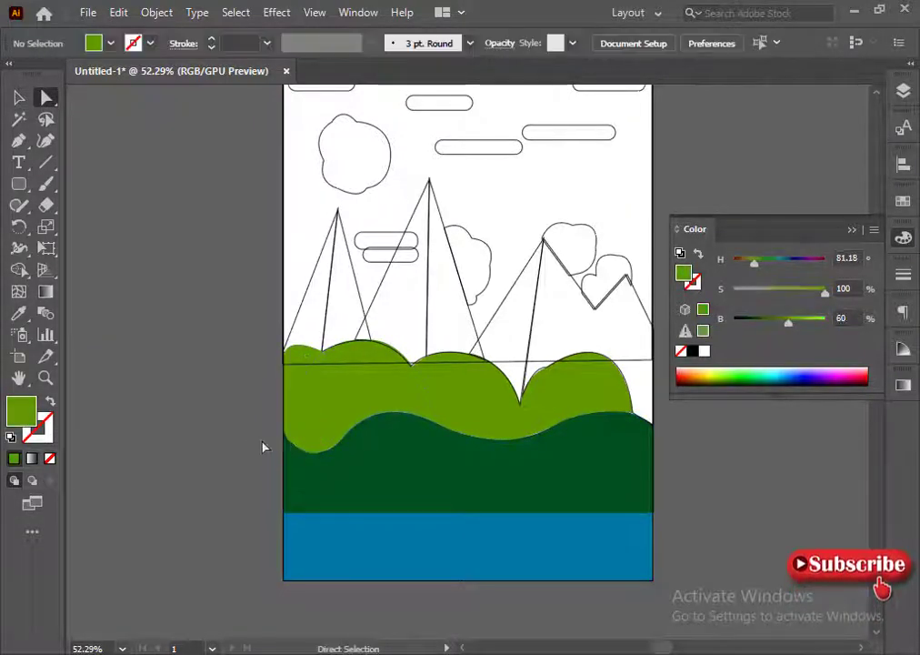
left_click(851, 230)
left_click(653, 324)
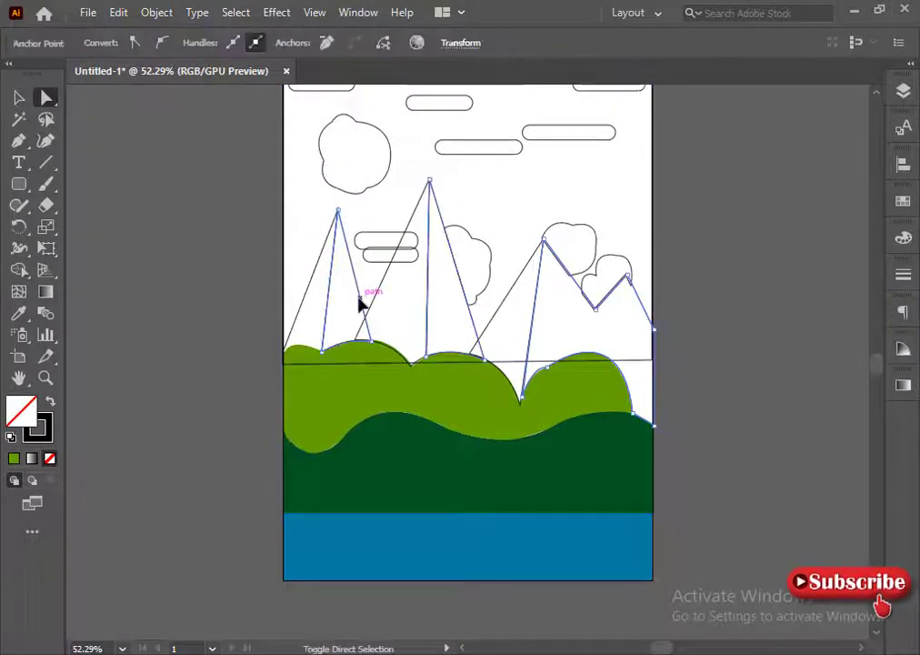
left_click(903, 238)
left_click(873, 230)
left_click(721, 211)
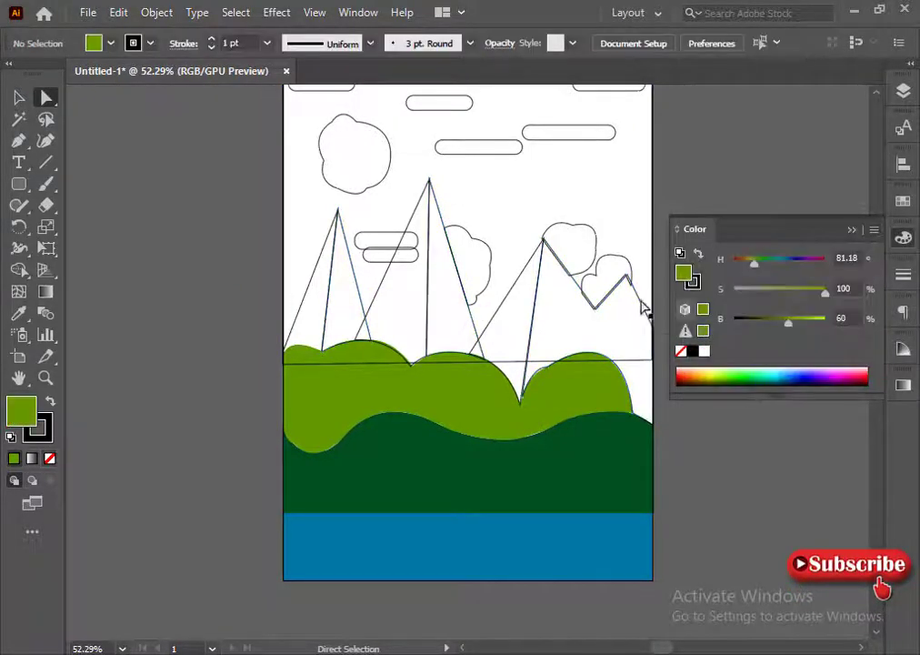
Step: Fill the right-hand facets of the three peaks with grey, C 0, M 0, Y 0, K 85
left_click(643, 309)
left_click(470, 312, "shift")
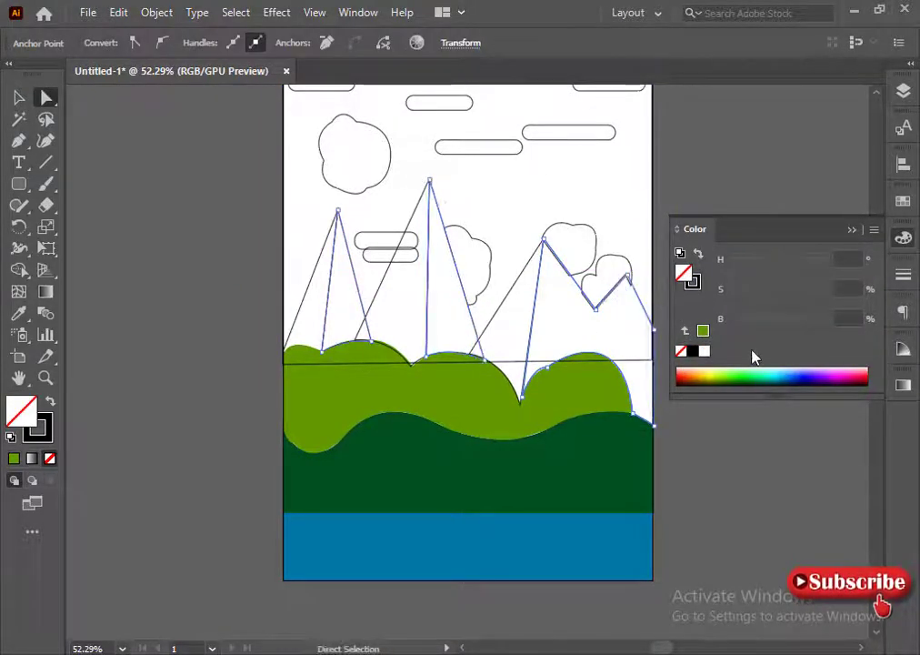
left_click(18, 96)
left_click(703, 331)
left_click(873, 229)
left_click(800, 309)
left_click(693, 351)
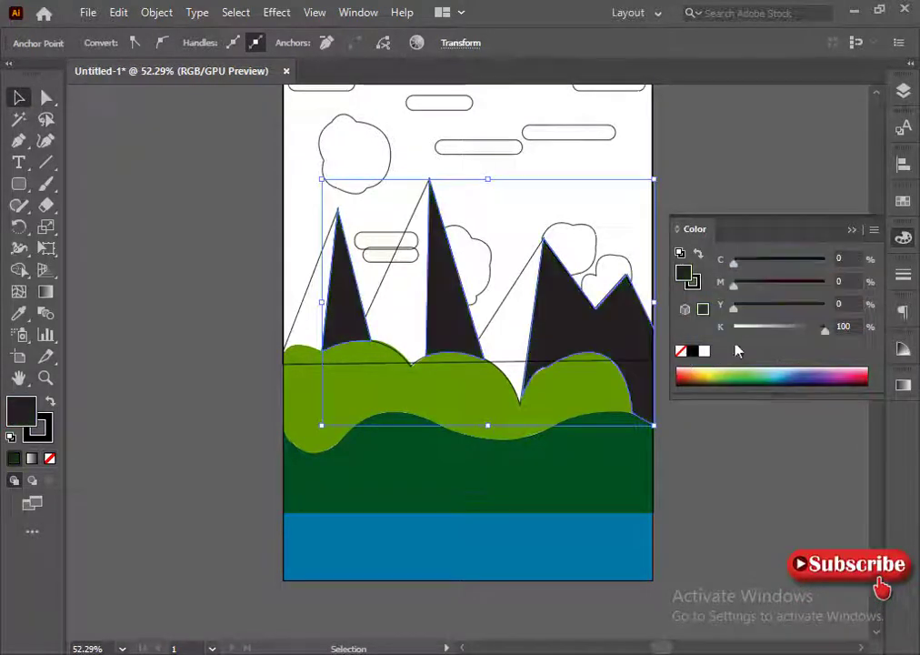
mouse_move(825, 329)
left_mouse_down()
mouse_move(806, 336)
mouse_move(813, 329)
left_mouse_up()
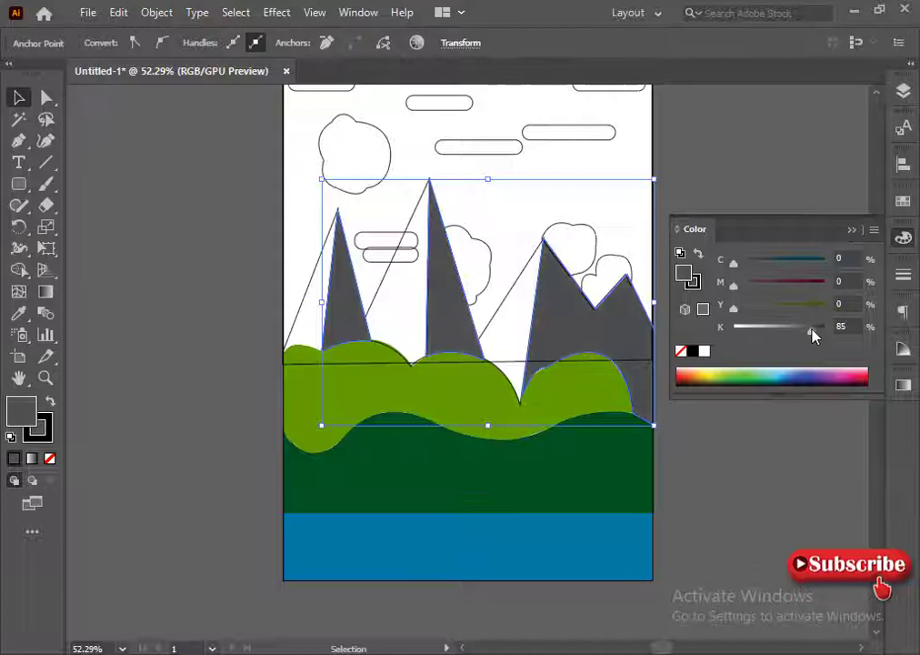
Step: Remove the outline from the peaks' grey right-hand facets
left_click(38, 430)
left_click(49, 458)
left_click(21, 411)
left_click(852, 230)
left_click(852, 239)
Step: Fill the left-hand facets of the three peaks with darker grey, C 65.5, M 57.19, Y 54.52, K 58
left_click(308, 304)
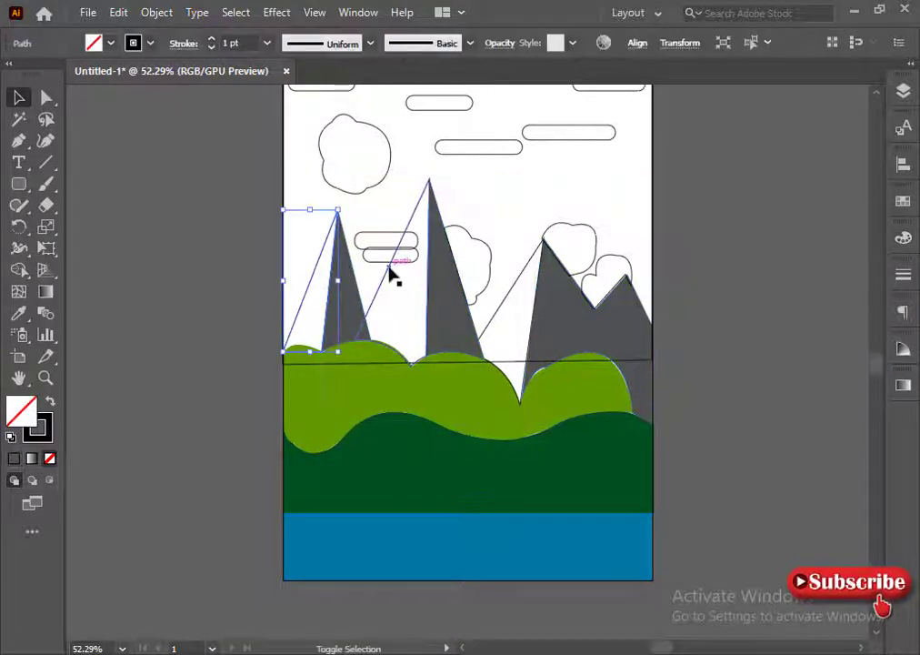
left_click(390, 273, "shift")
left_click(488, 331, "shift")
left_click(899, 239)
left_click_drag(775, 330, 787, 331)
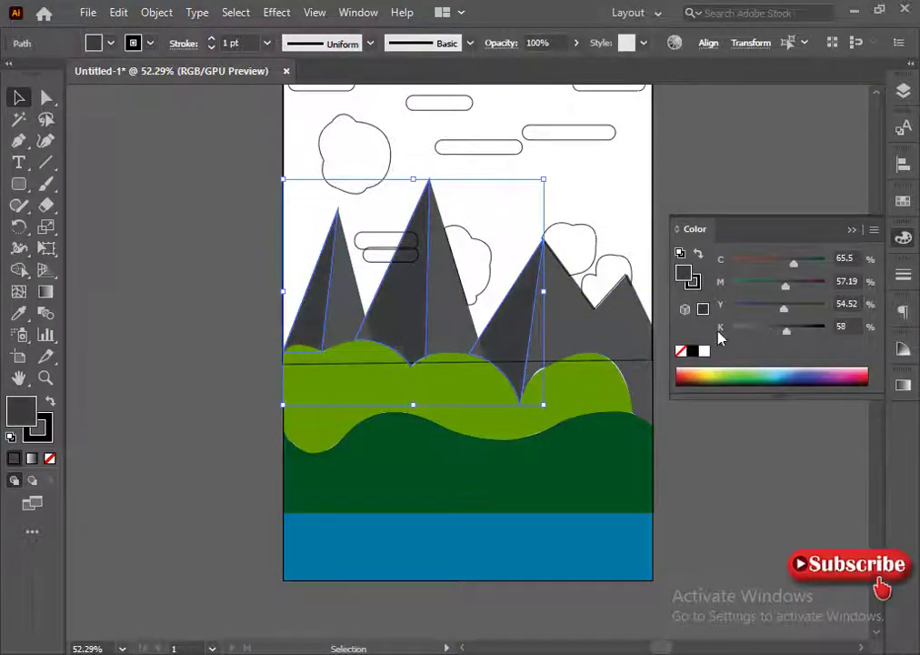
Step: Remove the outline from the three darker left-hand peak facets
left_click(177, 300)
right_click(401, 309)
left_click(265, 388)
key("ctrl+z")
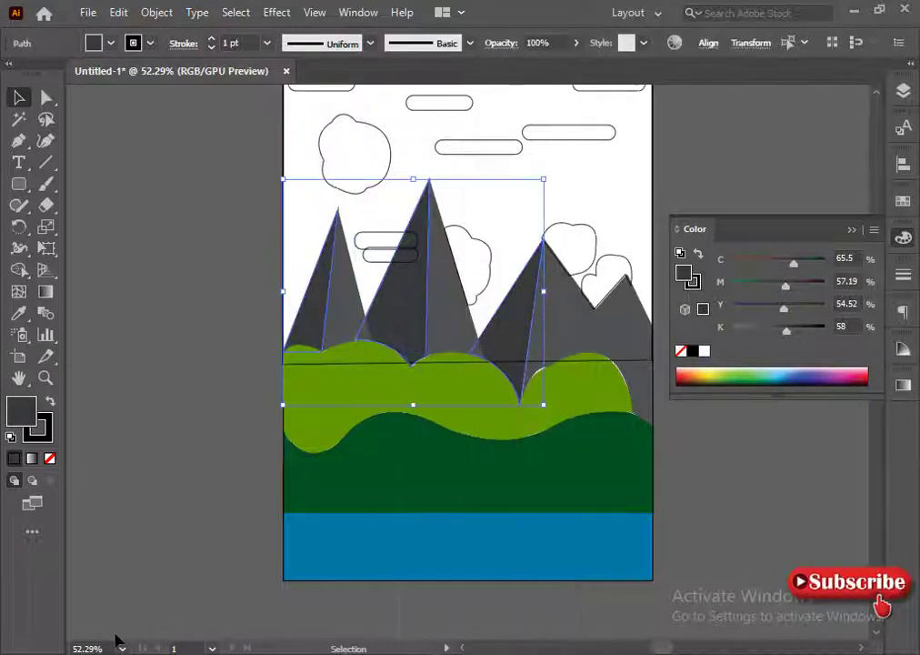
left_click(40, 431)
left_click(49, 459)
left_click(394, 302)
right_click(394, 302)
left_click(650, 567)
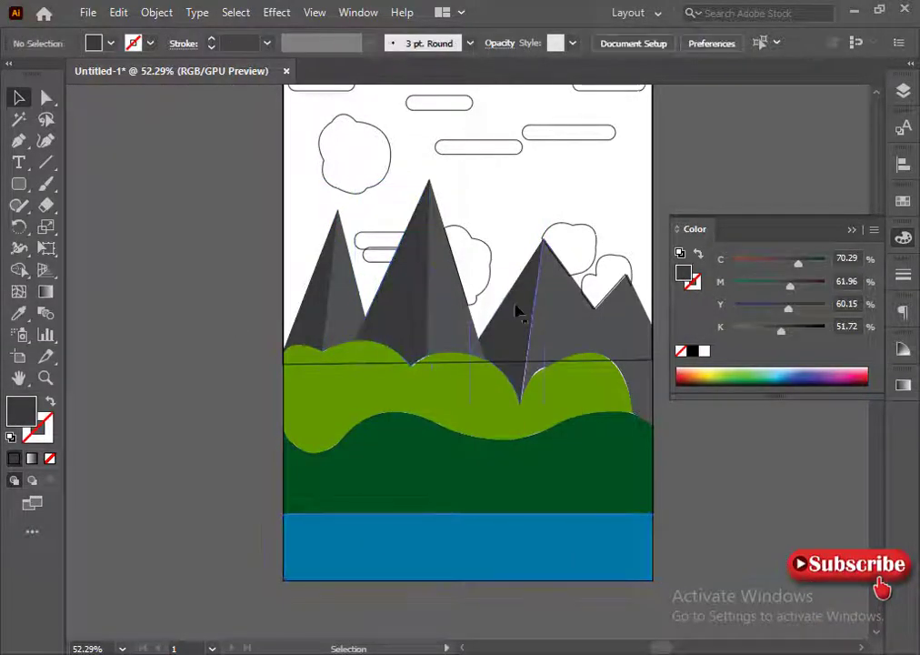
left_click(519, 312)
left_click(736, 535)
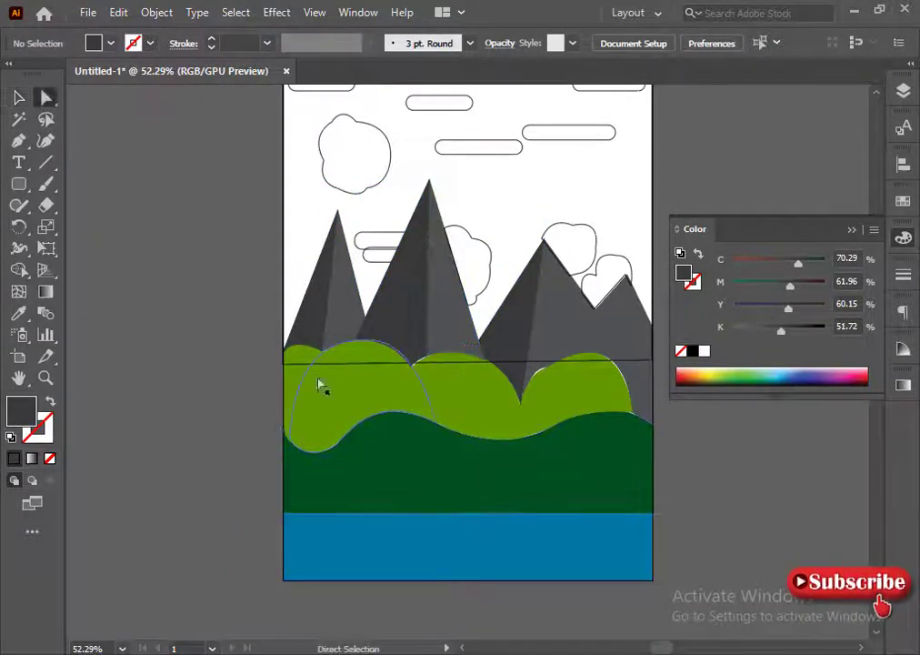
Step: Adjust the base anchor points of the left and middle peaks so their facets meet the green hills
left_click(322, 351)
left_click(337, 336)
left_click(324, 353)
left_click(408, 338)
left_click(426, 357)
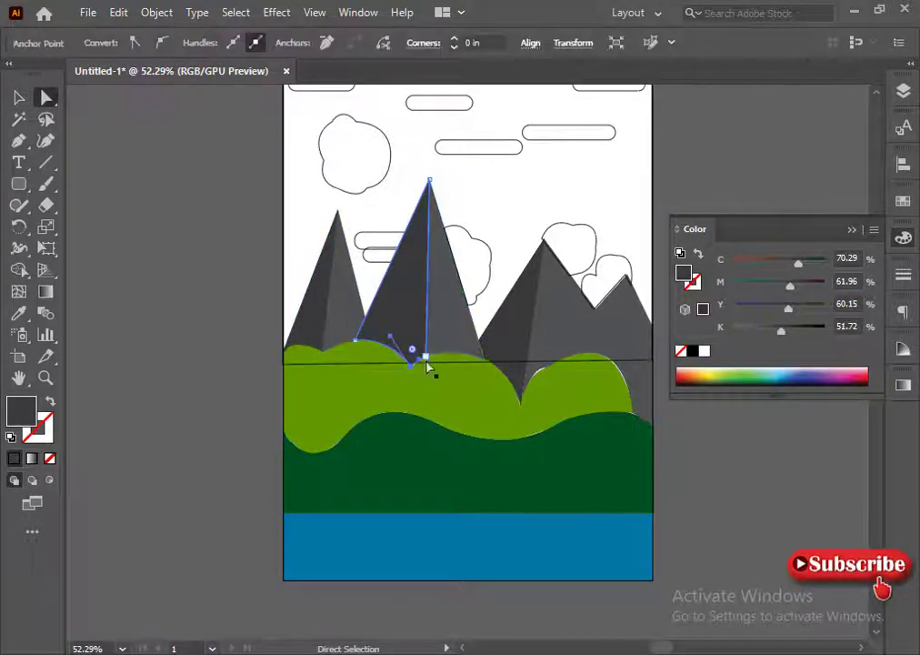
left_click(427, 360)
left_click(160, 447)
Step: Adjust the right peak's lighter facet along its base to close the white gaps around the right hill
left_click(532, 370)
left_click(240, 403)
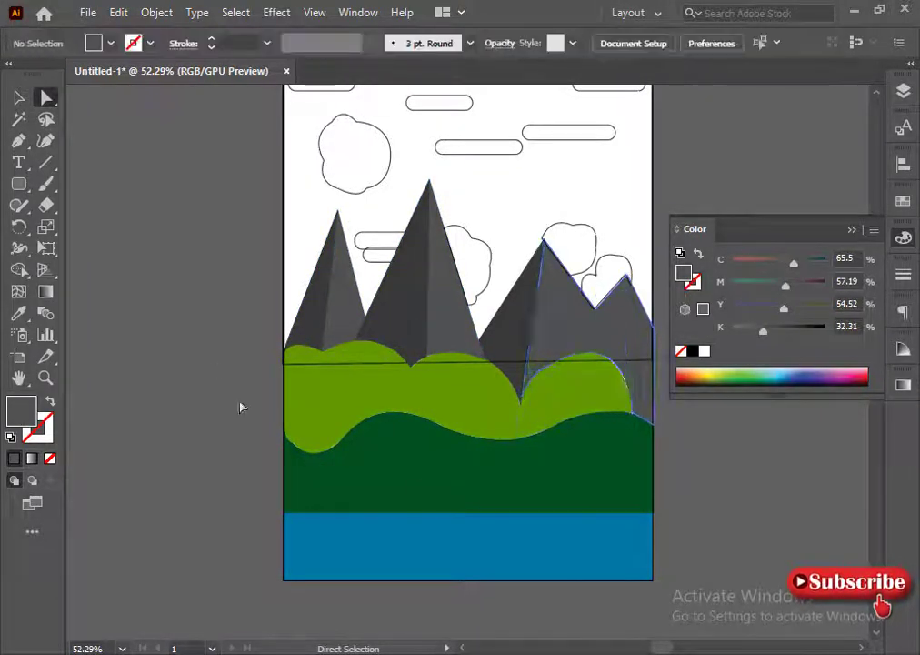
left_click(625, 318)
left_click(723, 442)
Step: Adjust the lower anchor of the right peak's dark facet to follow the edge of the middle hill
left_click(16, 98)
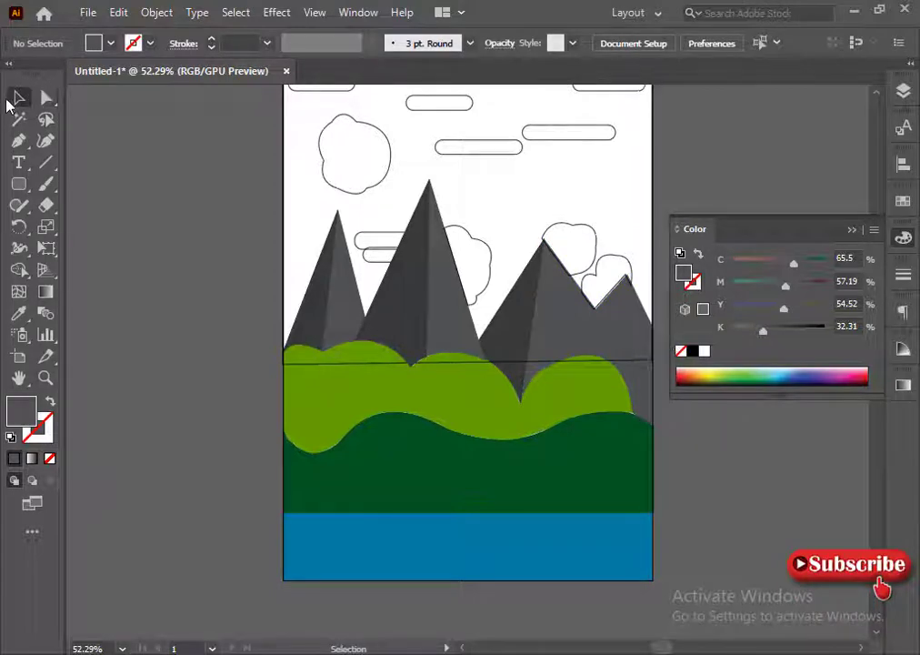
left_click(507, 318)
left_click(508, 382)
left_click(47, 97)
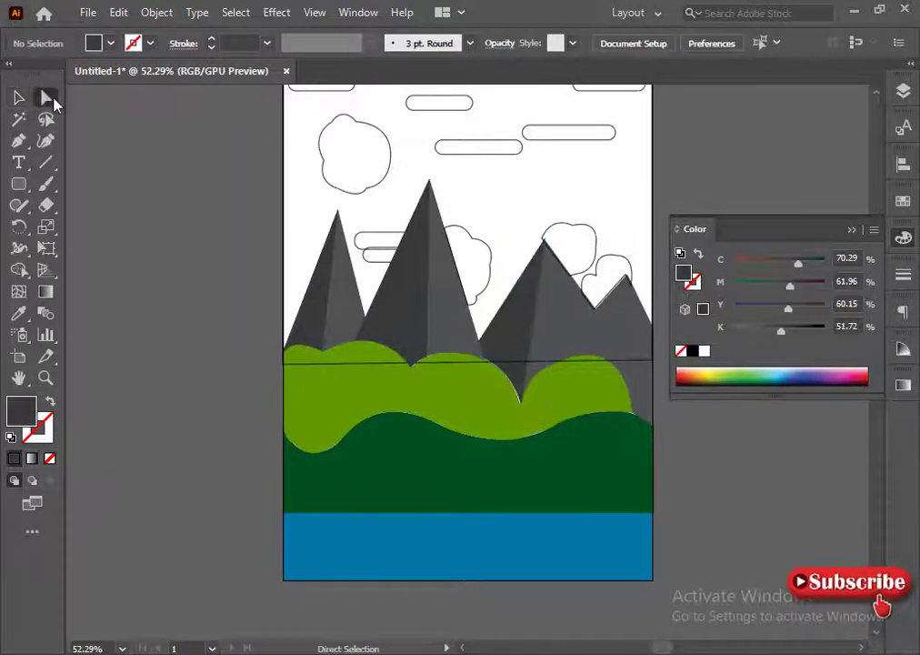
left_click(519, 346)
right_click(696, 585)
left_click(682, 584)
left_click(517, 596)
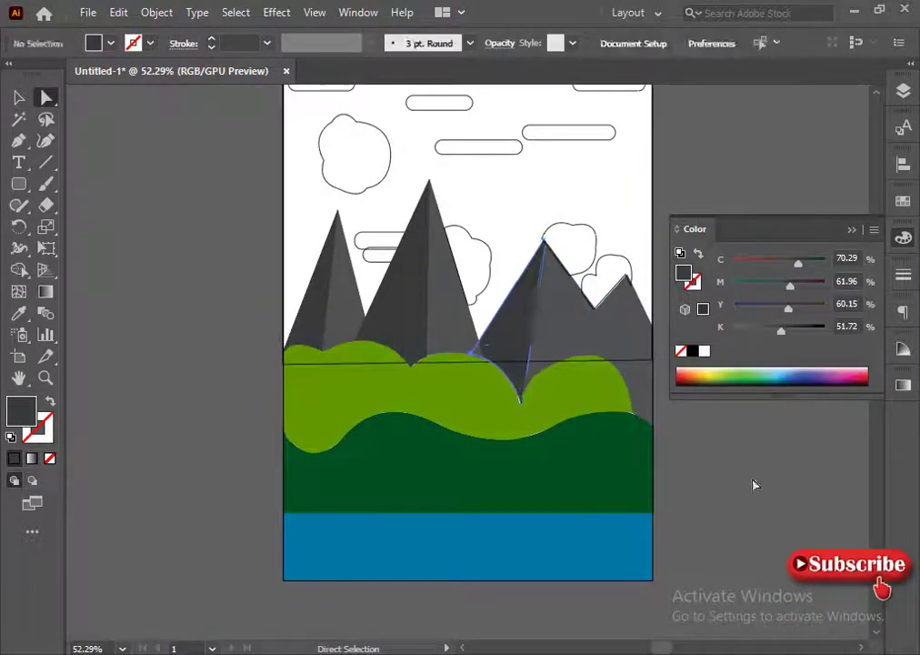
left_click_drag(521, 403, 502, 362)
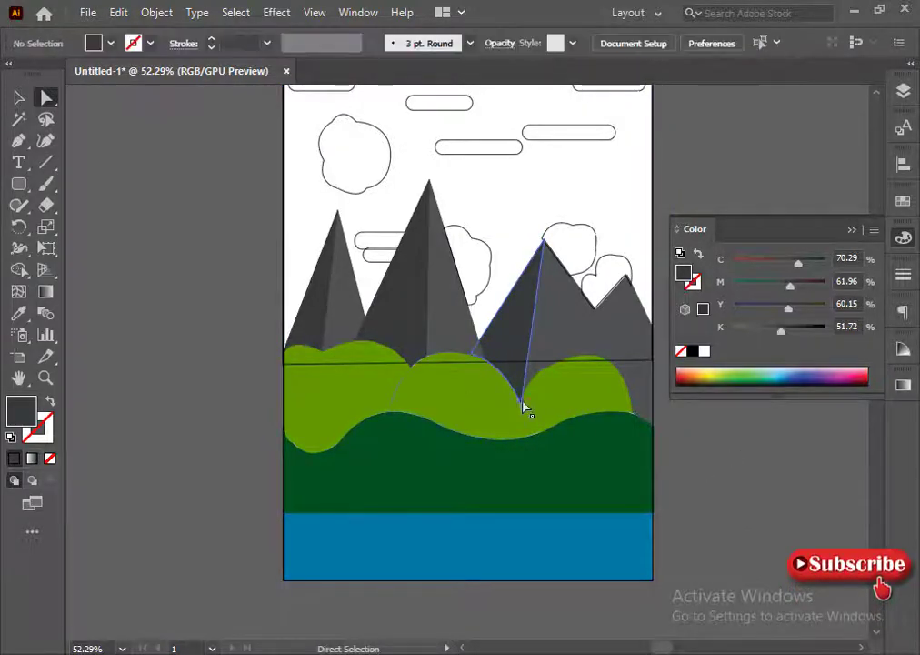
Step: Bring the middle green hill forward in the stacking order
right_click(507, 405)
mouse_move(586, 310)
left_click(733, 351)
right_click(462, 400)
mouse_move(554, 306)
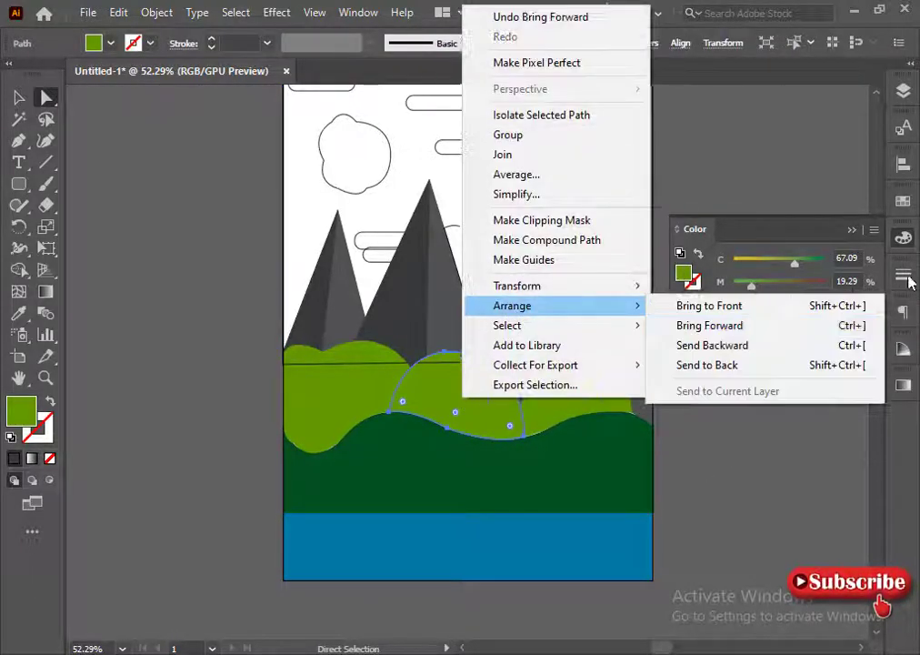
left_click(709, 325)
Step: Nudge the right peak's dark facet down so its base tucks behind the middle hill
left_click(71, 148)
left_click(507, 406)
left_click(699, 476)
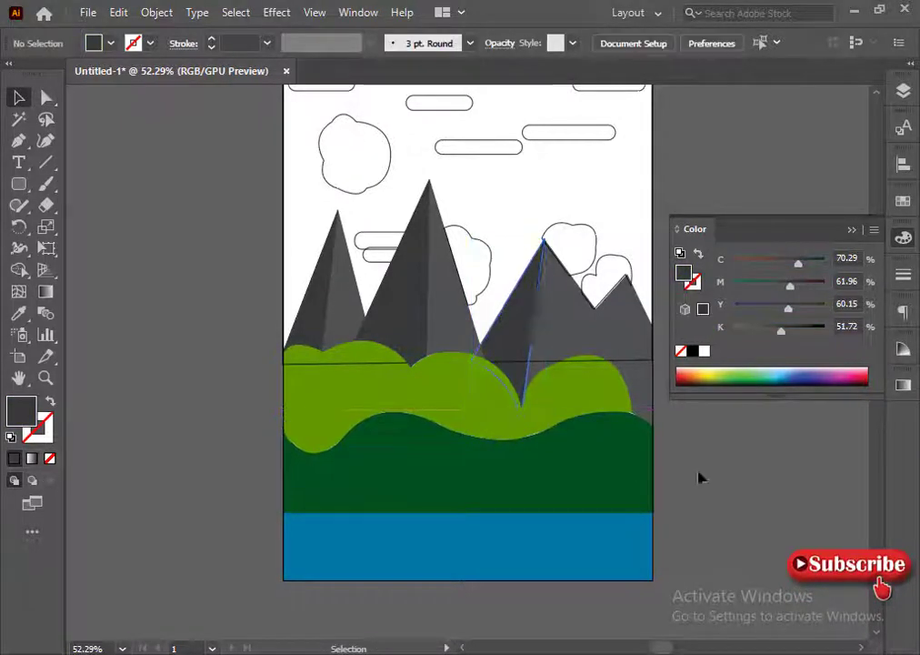
left_click(479, 372)
left_click(723, 500)
Step: Move the large unfilled sky rectangle off the artboard to the page's left side
scroll(723, 500, "up", 1)
left_click_drag(652, 150, 224, 178)
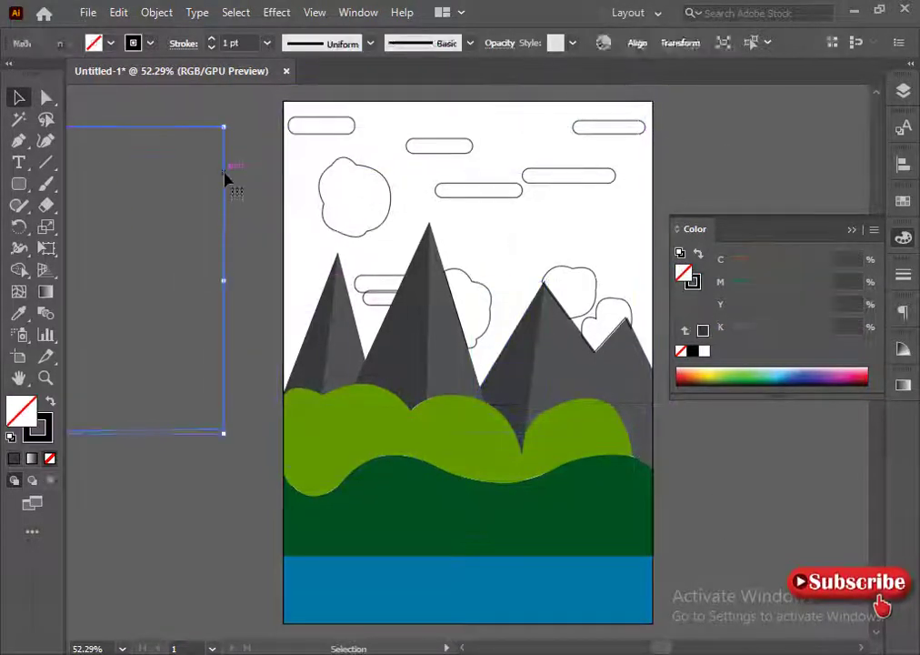
left_click(254, 180)
Step: Give all the clouds and rounded sky bars a white fill with no outline, sampled with the Eyedropper
left_click_drag(300, 112, 387, 232)
left_click_drag(575, 209, 574, 205)
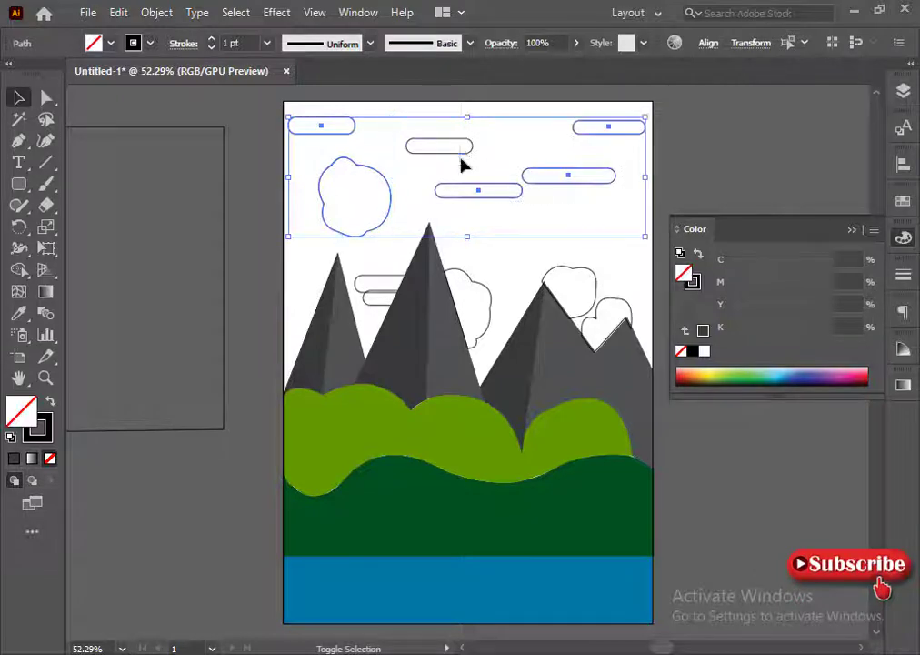
left_click_drag(375, 318, 591, 312)
key("i")
left_click(565, 216)
key("v")
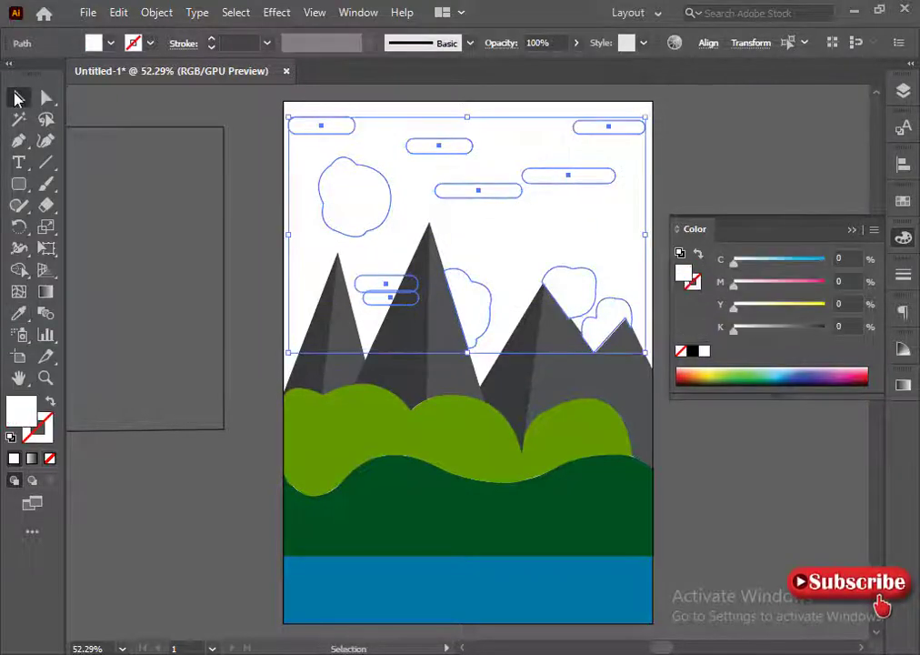
left_click(228, 273)
left_click_drag(646, 462, 583, 323)
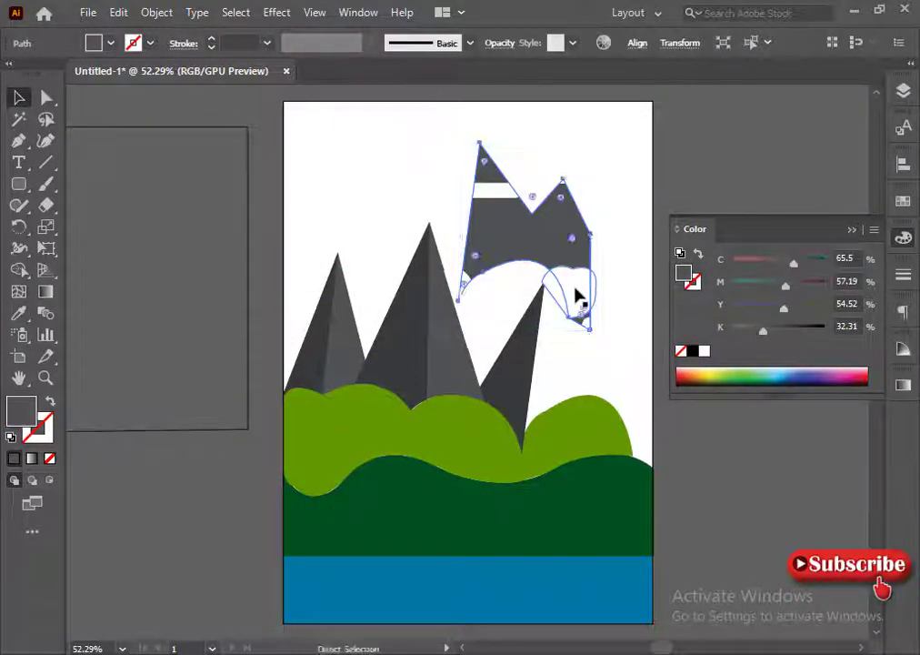
key("ctrl+z")
left_click(502, 219)
Step: Move the sky rectangle back over the upper part of the artboard and fill it blue with C 100, M 4.31, Y 16.47, K 0
left_click_drag(248, 127, 636, 221)
scroll(460, 134, "down", 2)
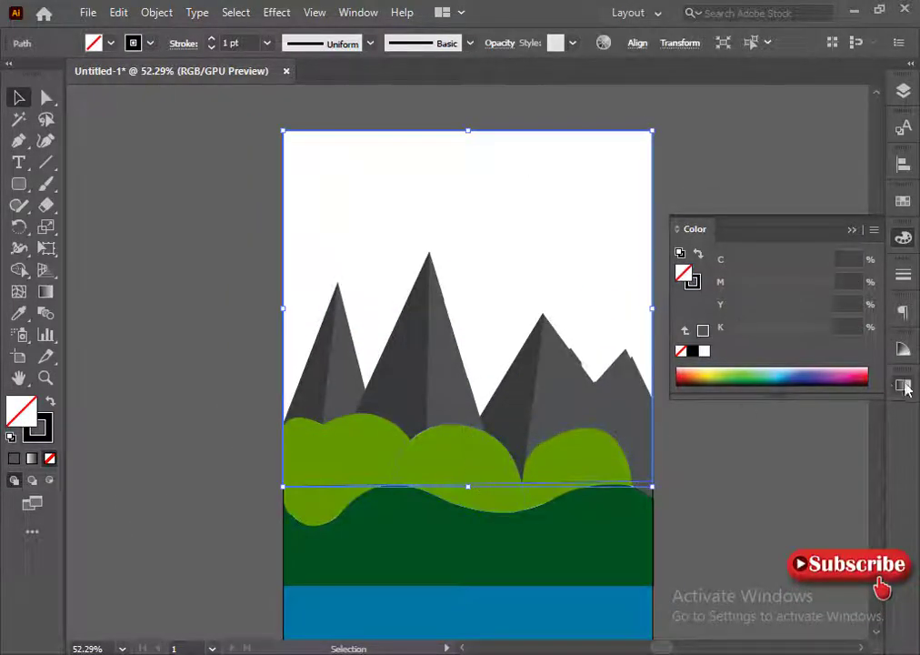
left_click(903, 385)
left_click_drag(783, 372, 157, 188)
left_click(903, 239)
left_click(799, 261)
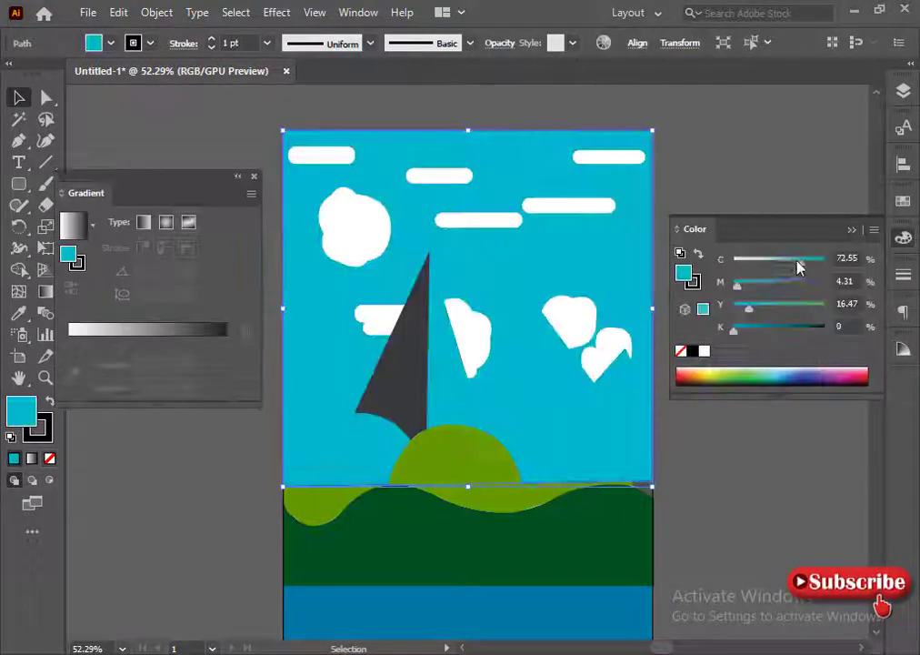
Step: Send the sky rectangle behind all the artwork and lift the two right-hand clouds off the peaks
right_click(479, 376)
left_click(714, 622)
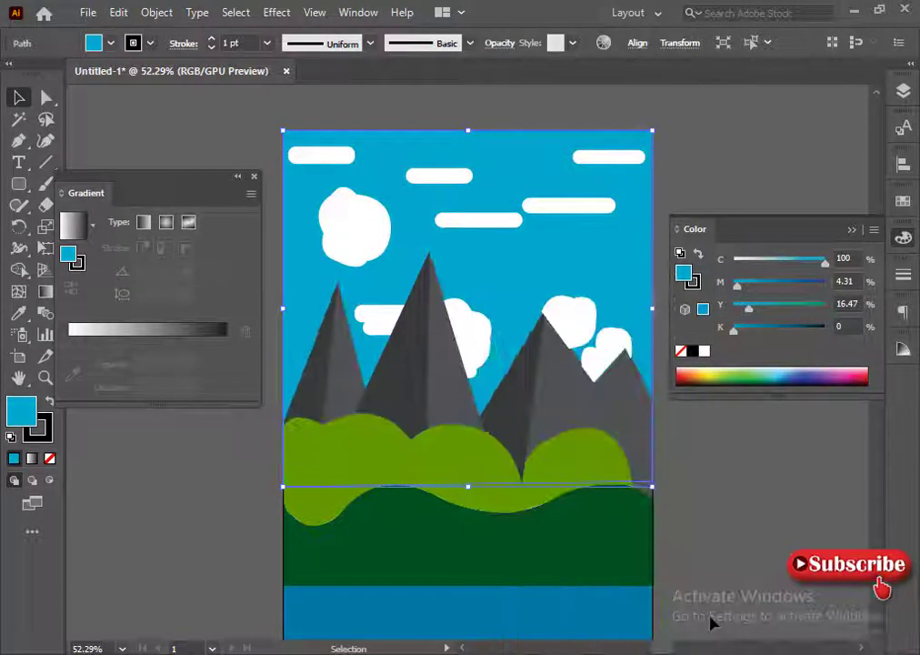
left_click_drag(596, 362, 571, 281)
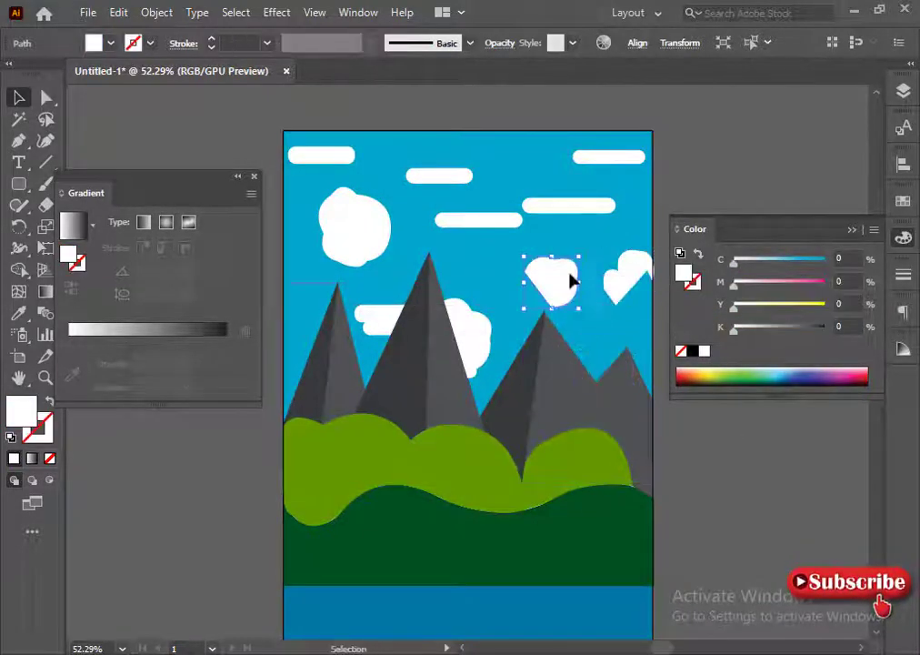
Step: Give the sky a linear gradient with a blue stop and add a lighter cyan stop of about C 74, M 0, Y 11.13, K 0
left_click(323, 280)
left_click(126, 334)
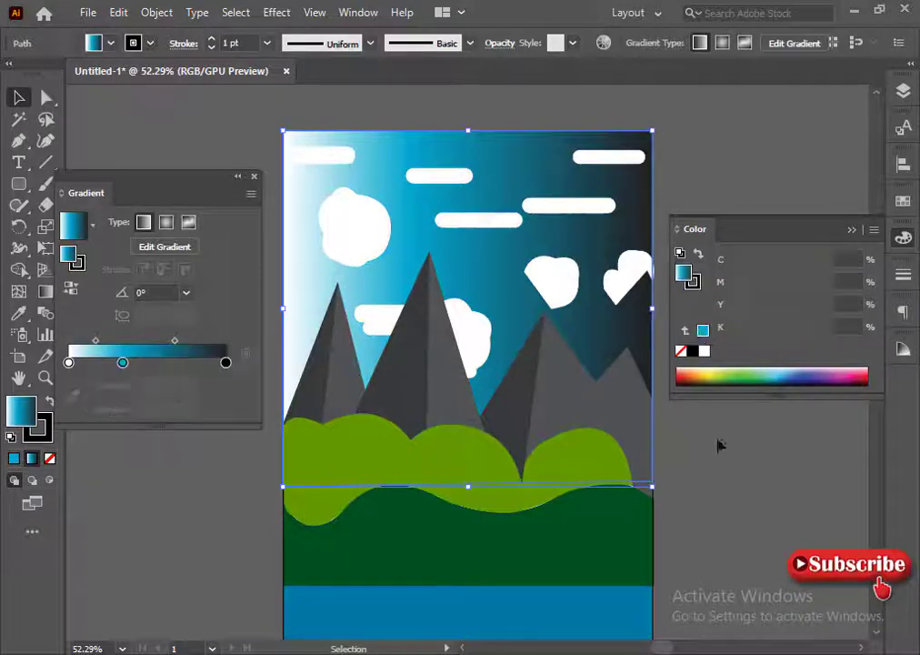
left_click(701, 330)
left_click_drag(802, 263, 803, 263)
left_click_drag(744, 285, 734, 285)
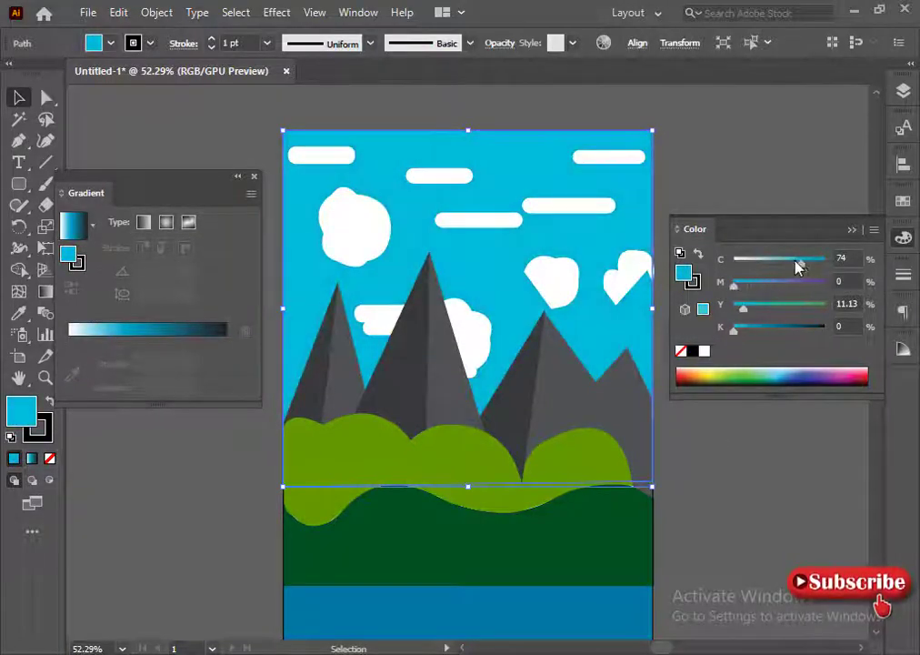
left_click_drag(804, 263, 799, 263)
left_click(151, 331)
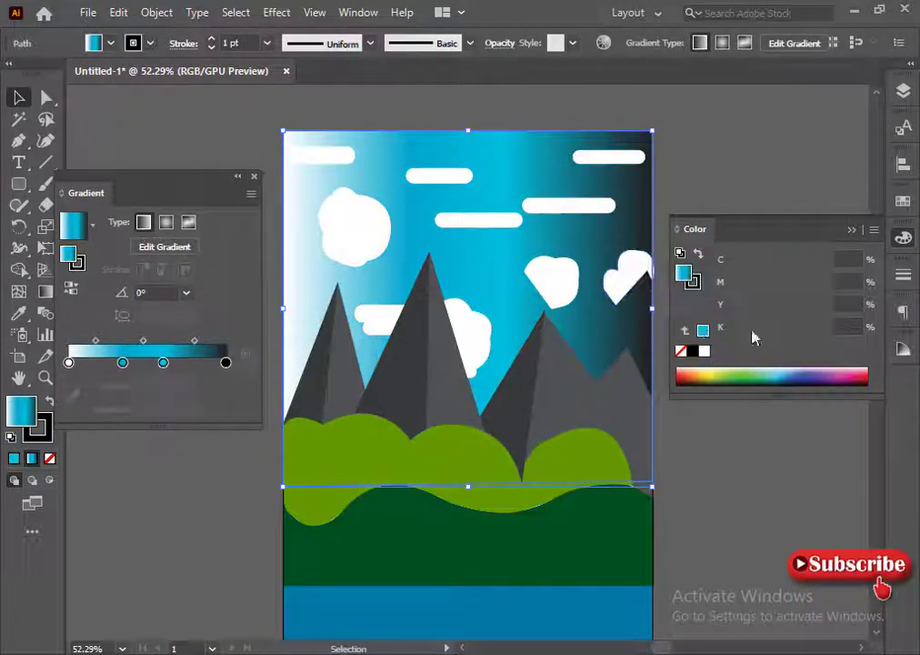
Step: Add a light-blue stop and a near-white stop to the sky gradient, between the cyan stop and the black end
left_click(701, 329)
left_click(782, 263)
left_click(200, 342)
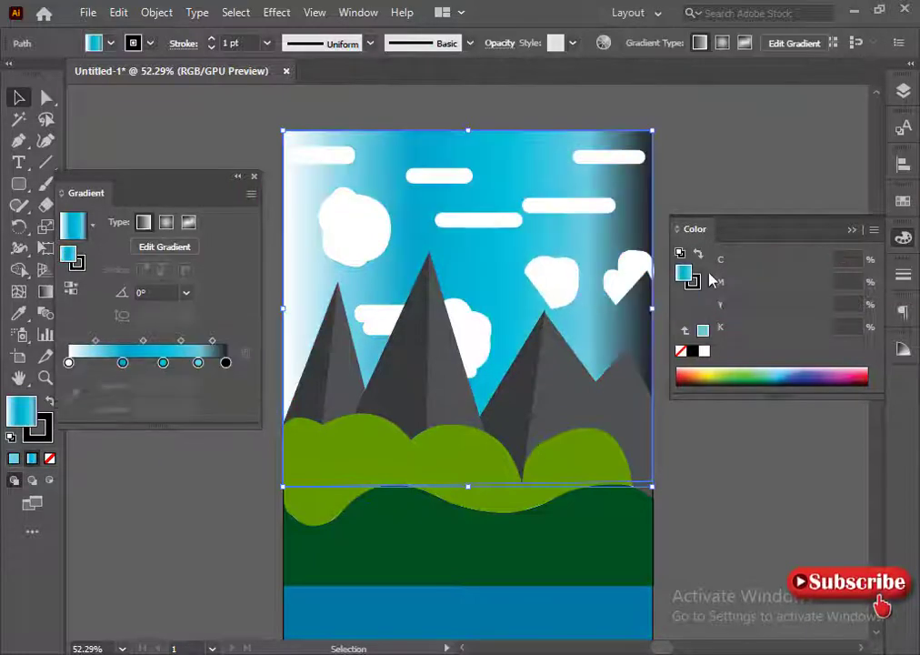
left_click(702, 330)
left_click_drag(782, 263, 740, 264)
left_click(208, 333)
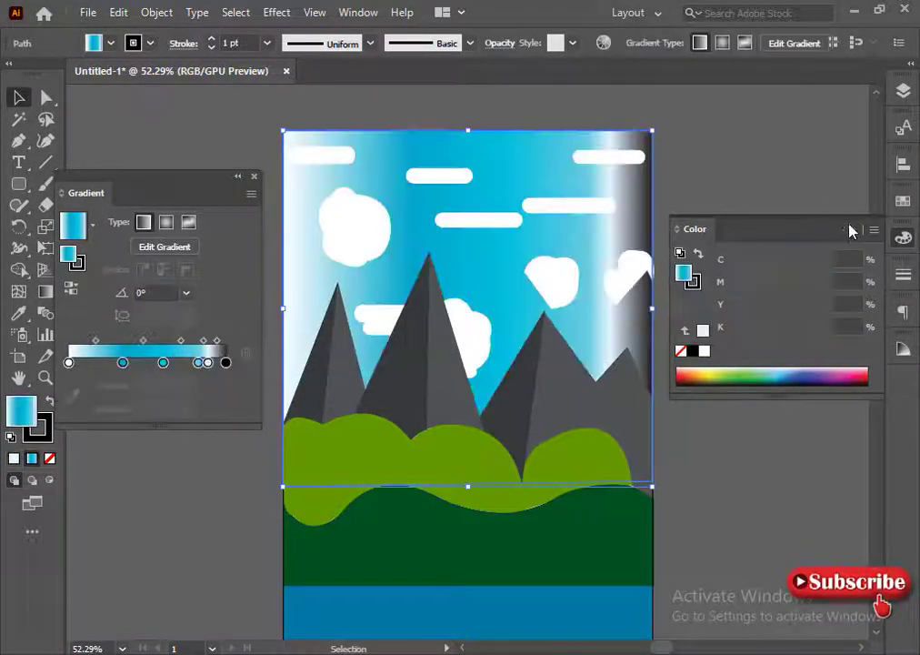
Step: Replace the sky gradient's original white and black end stops with blue at 4.7486% and white at the far end
left_click(848, 230)
left_click_drag(236, 387, 221, 362)
left_click_drag(122, 362, 76, 362)
Step: Redirect the sky gradient vertically at -90° with the Gradient tool, running from blue at the top to white near the mountains
key("g")
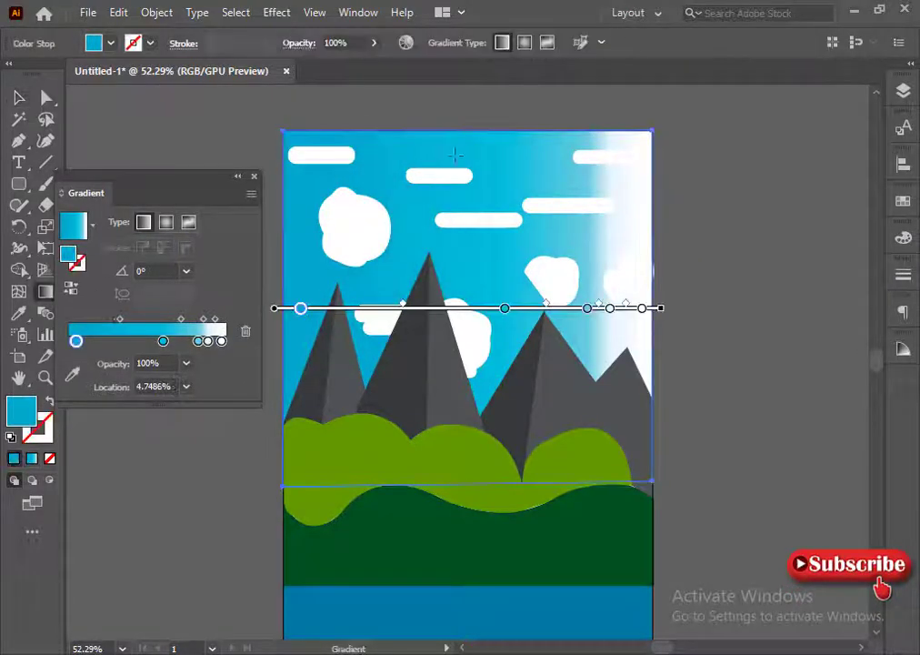
left_click_drag(455, 146, 460, 311)
left_click_drag(489, 101, 515, 371)
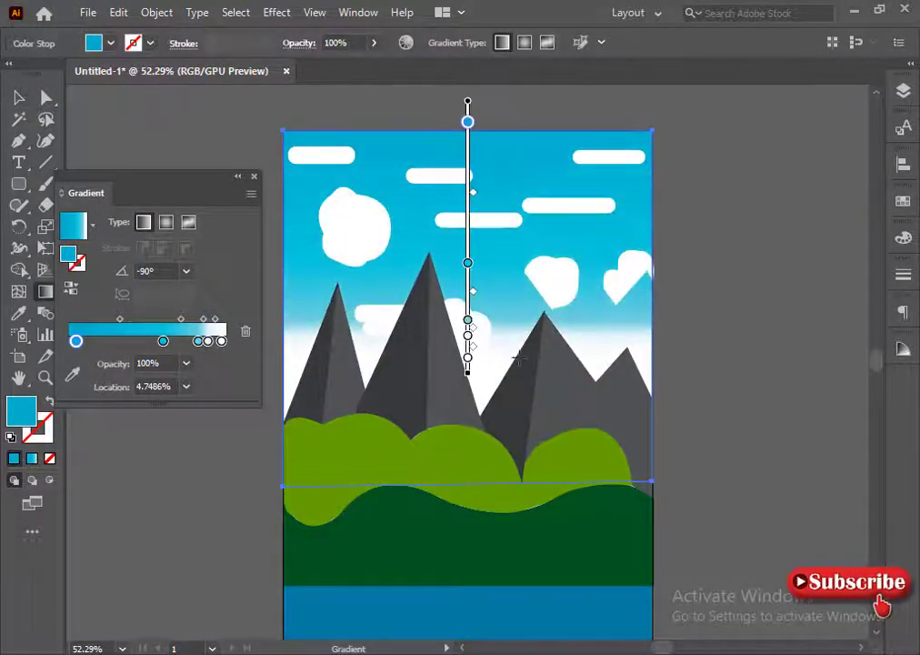
Step: Shift the sky gradient's cyan, light-blue and white stops further toward its light end
key("v")
mouse_move(221, 361)
left_mouse_down()
mouse_move(228, 396)
mouse_move(235, 368)
left_mouse_up()
left_click_drag(198, 363, 208, 363)
left_click_drag(163, 363, 171, 368)
left_click(236, 177)
Step: Remove the outline from the sky rectangle
left_click(39, 430)
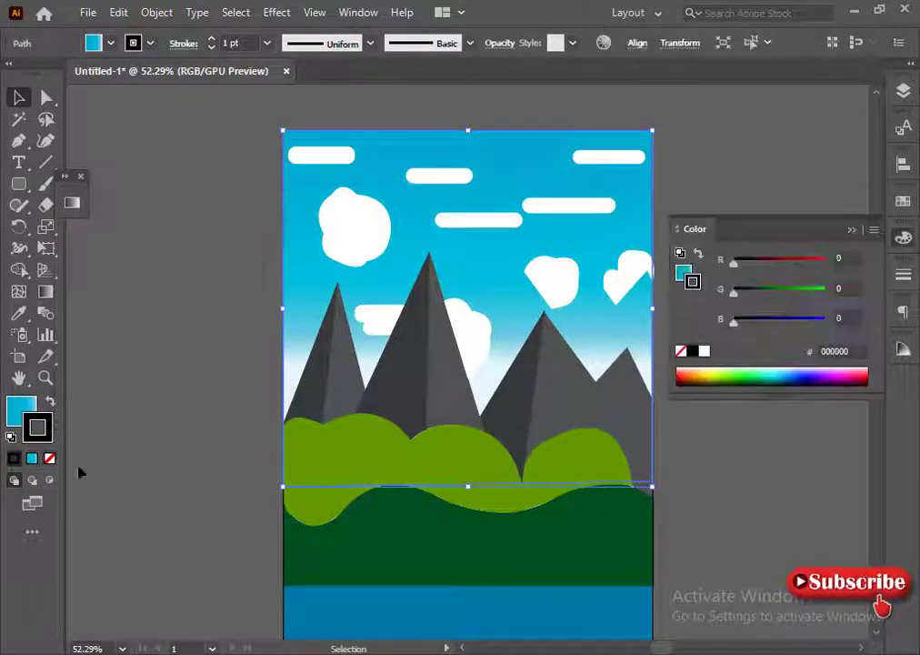
left_click(49, 459)
left_click(21, 411)
left_click(848, 229)
left_click(801, 386)
Step: Move the two right-hand clouds back down so their cut edges sit against the right peaks' slopes
left_click_drag(614, 286, 600, 366)
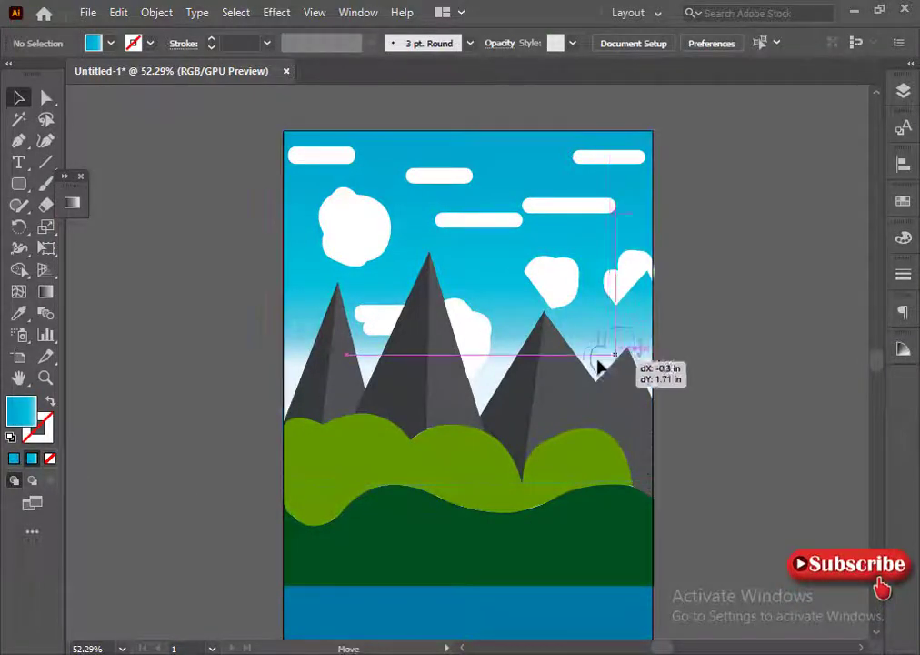
left_click(726, 336)
left_click_drag(583, 314, 588, 335)
Step: Adjust the lower anchor of the cloud on the right peak so its straight edge fits the slope
key("ctrl+plus")
key("ctrl+plus")
key("a")
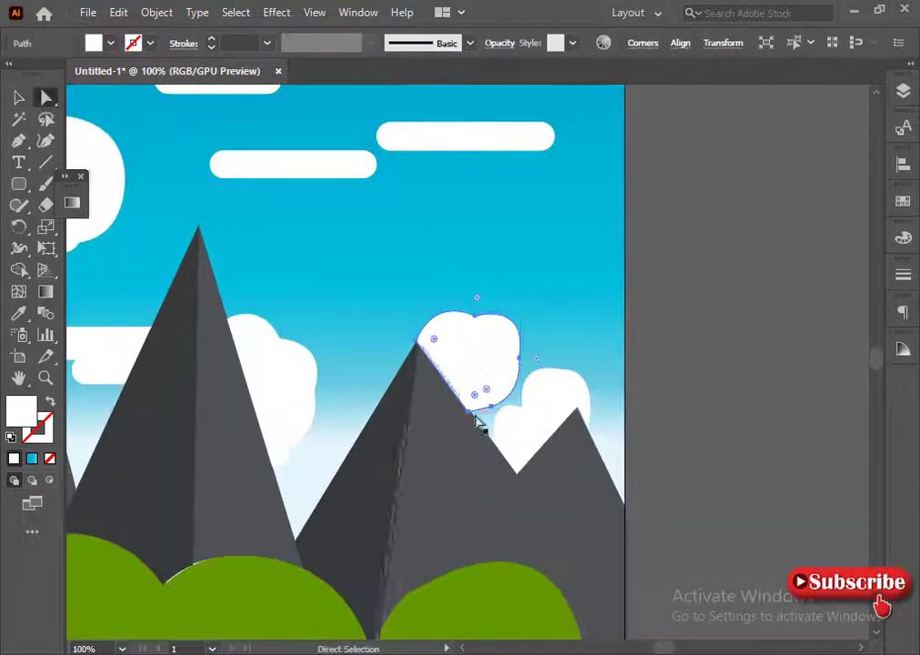
left_click_drag(469, 410, 473, 417)
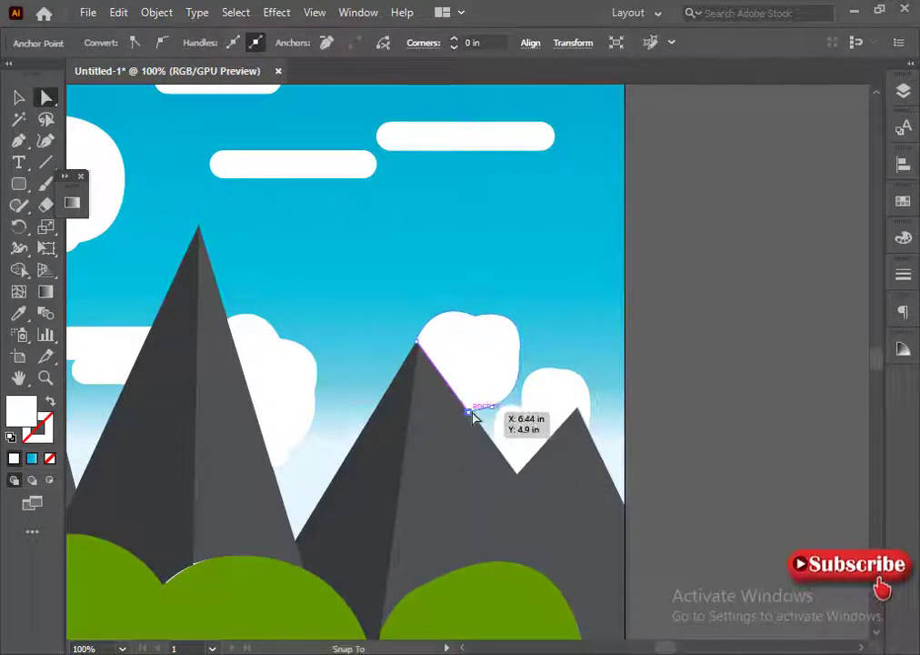
left_click(669, 588)
Step: Adjust the base anchors of the tall middle peak's dark facet to close the gap above the middle green hill
scroll(672, 512, "down", 5)
mouse_move(193, 400)
left_mouse_down()
mouse_move(194, 411)
mouse_move(196, 396)
left_mouse_up()
key("ctrl+z")
left_click(185, 395)
left_click(192, 394)
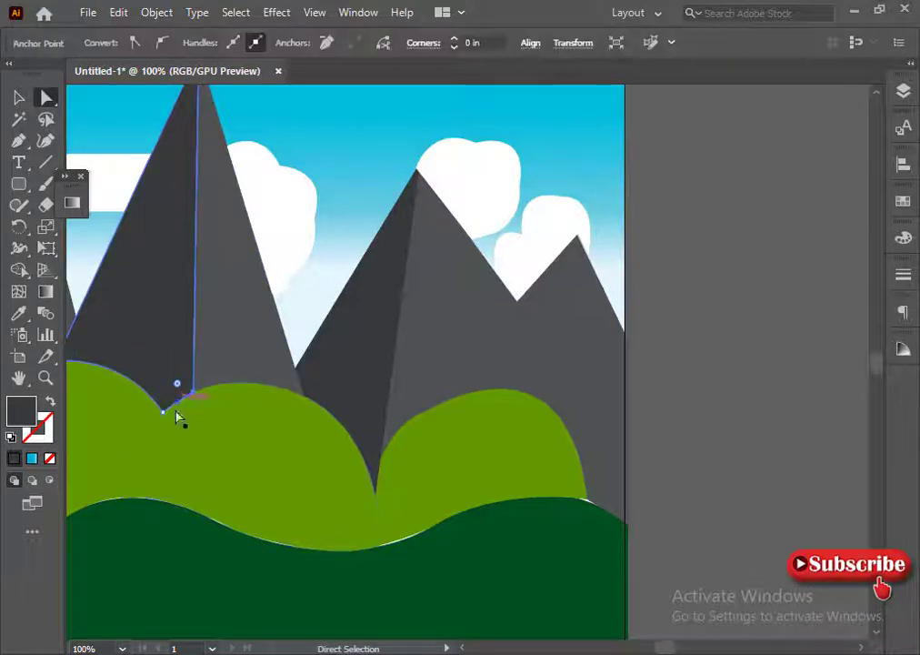
Step: Move the base anchors of the right hill and the right peak's facet to close the white gaps along the dark green ground
left_click_drag(393, 532, 405, 550)
left_click(549, 508)
left_click(587, 500)
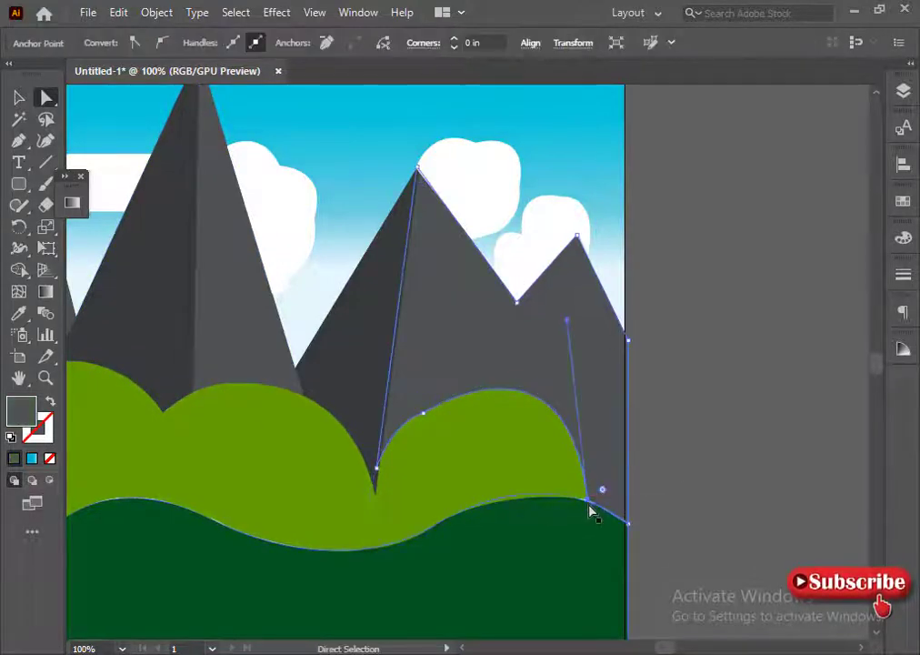
left_click(635, 504)
left_click(587, 499)
left_click(682, 539)
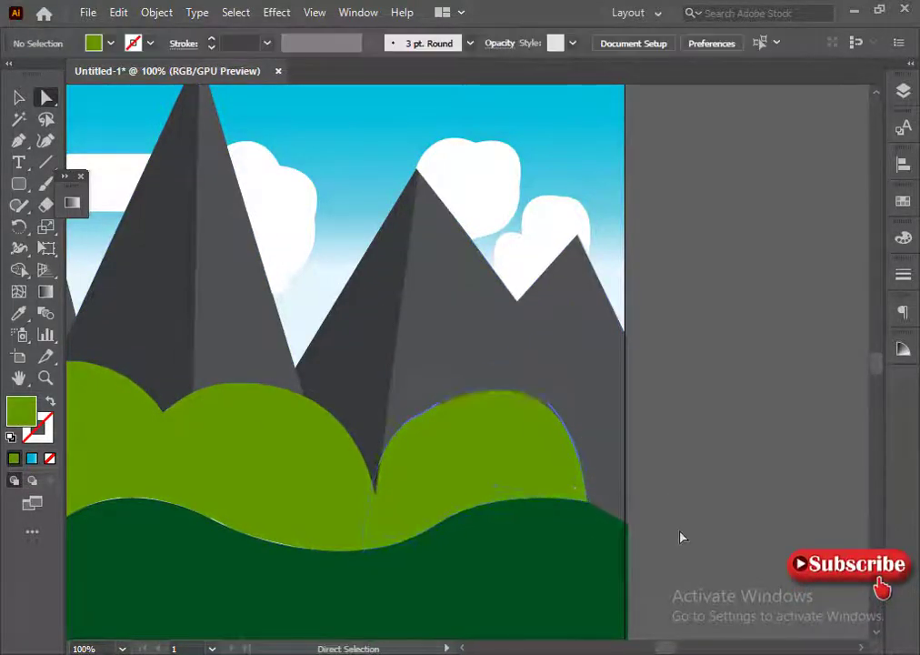
Step: Bring the right light-green hill forward in the stacking order
left_click(417, 417)
right_click(444, 426)
mouse_move(492, 331)
left_click(748, 333)
left_click(762, 398)
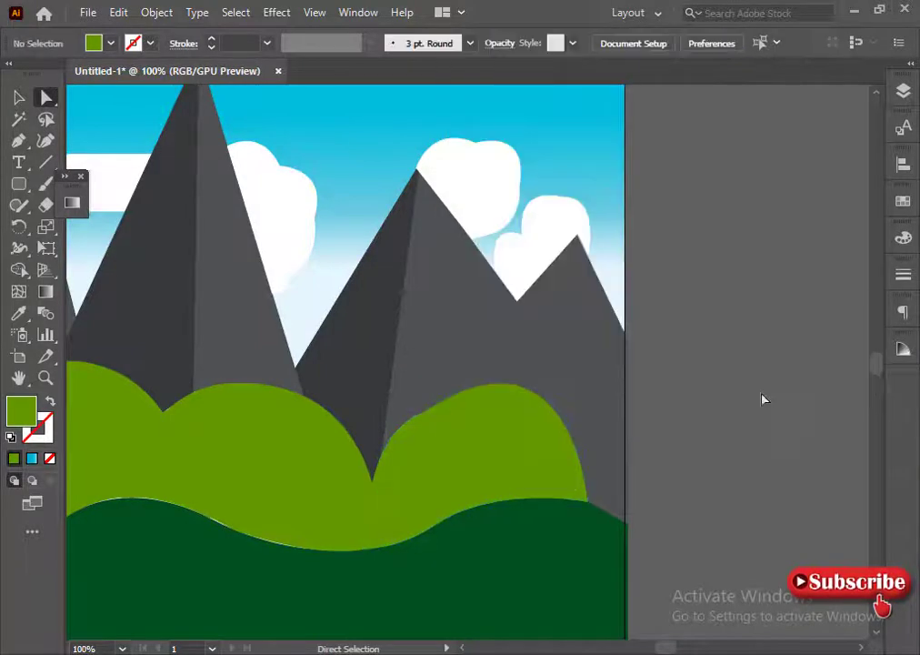
Step: Adjust the middle hill's lower anchors to fit its base to the dark green ground's curve
left_click_drag(230, 573, 492, 479)
left_click(545, 417)
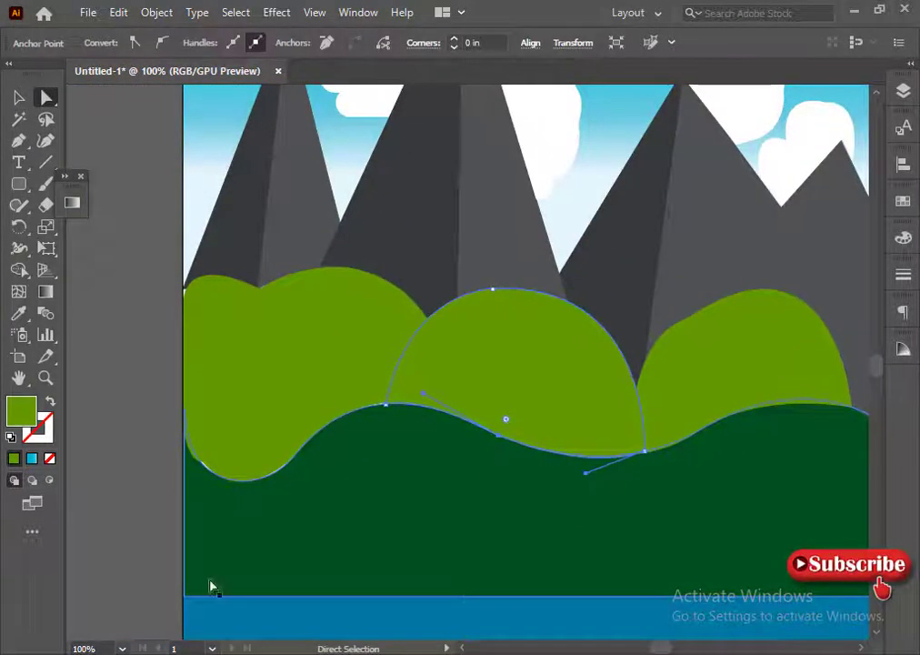
left_click(121, 503)
Step: Reshape the base of the second hill from the left to close the gaps around the ground's dip
left_click(373, 430)
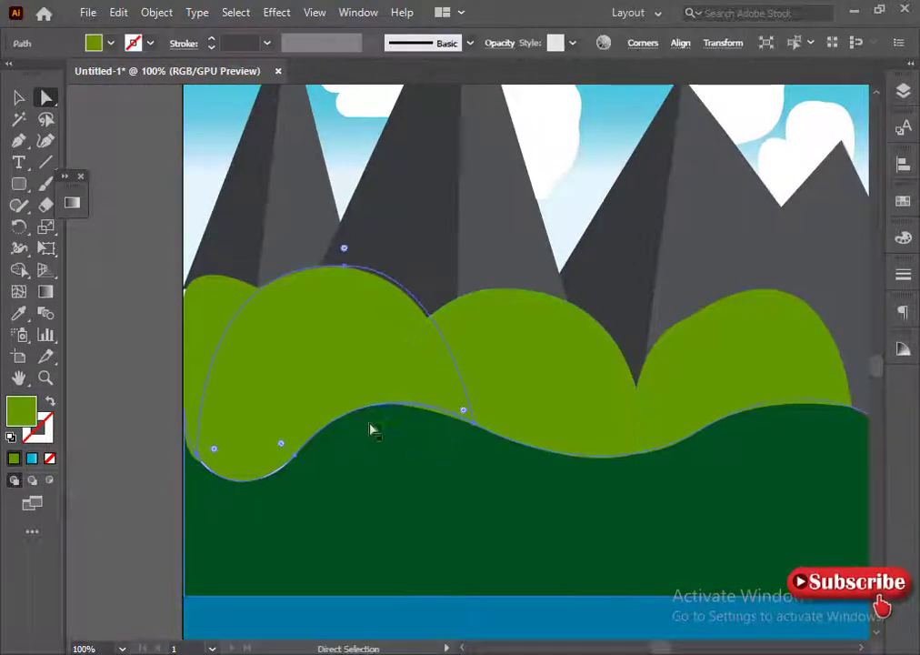
left_click(373, 430)
left_click(146, 455)
left_click(295, 455)
left_click_drag(238, 514, 245, 521)
left_click(164, 482)
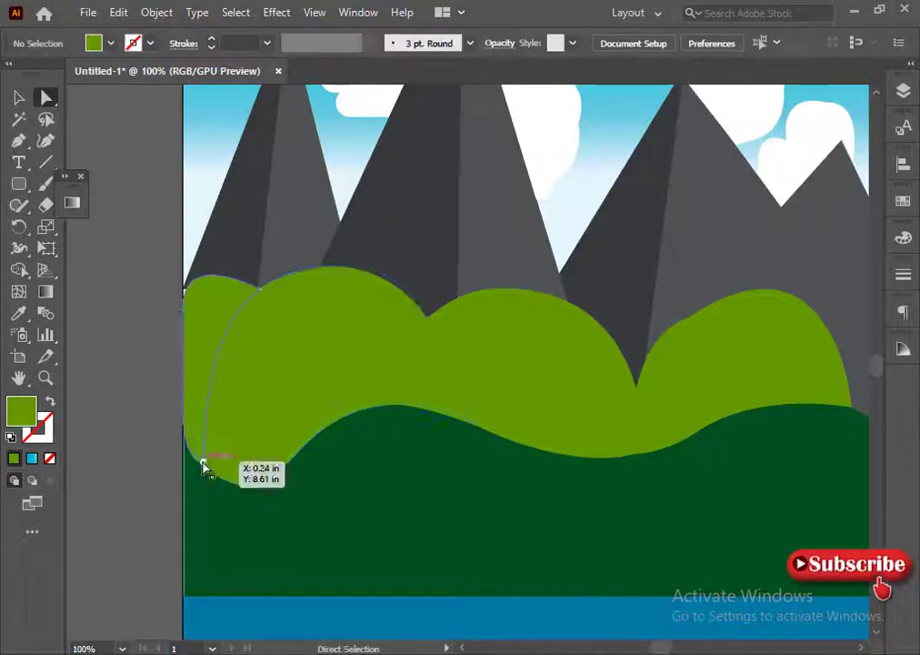
Step: Adjust the bottom anchors of the leftmost green hill to fit the artboard's edge and the dark green ground
left_click(203, 463)
left_click(178, 462)
left_click(198, 455)
left_click(119, 524)
left_click(194, 462)
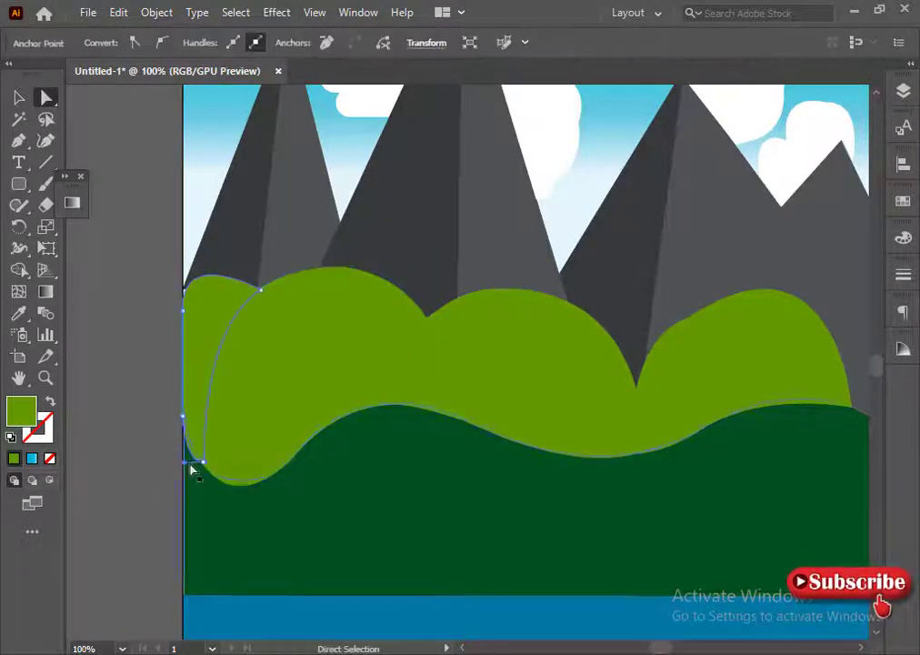
left_click_drag(191, 466, 185, 462)
left_click(155, 495)
Step: Extend the dark green ground to the artboard's left edge and close the remaining gap beneath the left hills
left_click(216, 524)
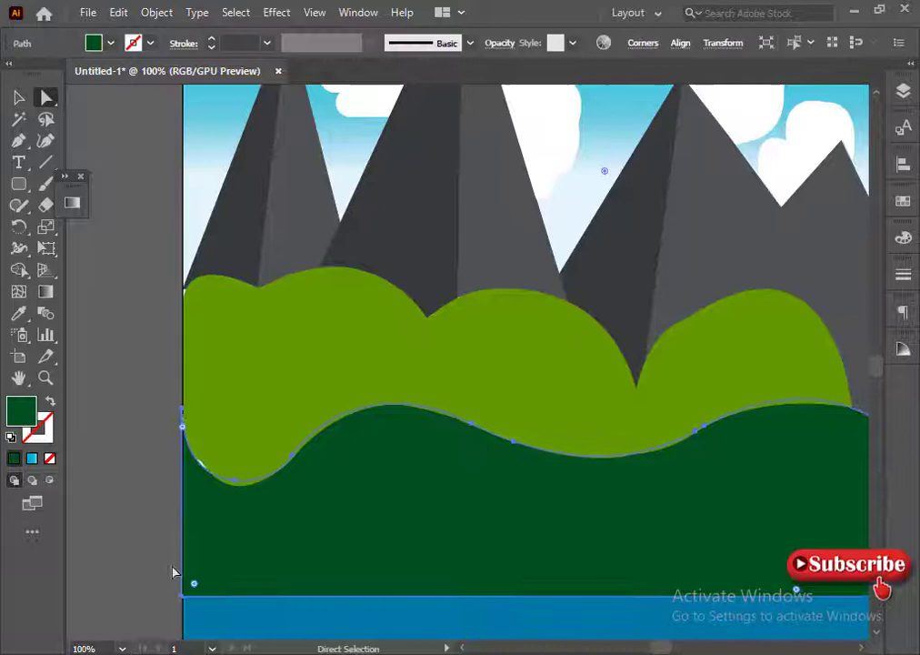
left_click(183, 424)
left_click(113, 532)
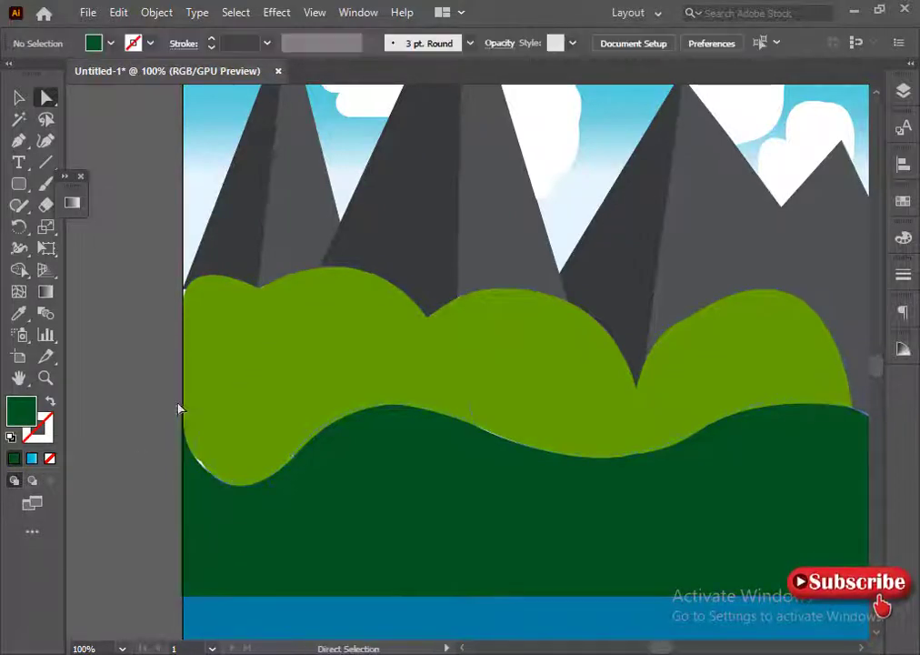
left_click(197, 454)
left_click(136, 324)
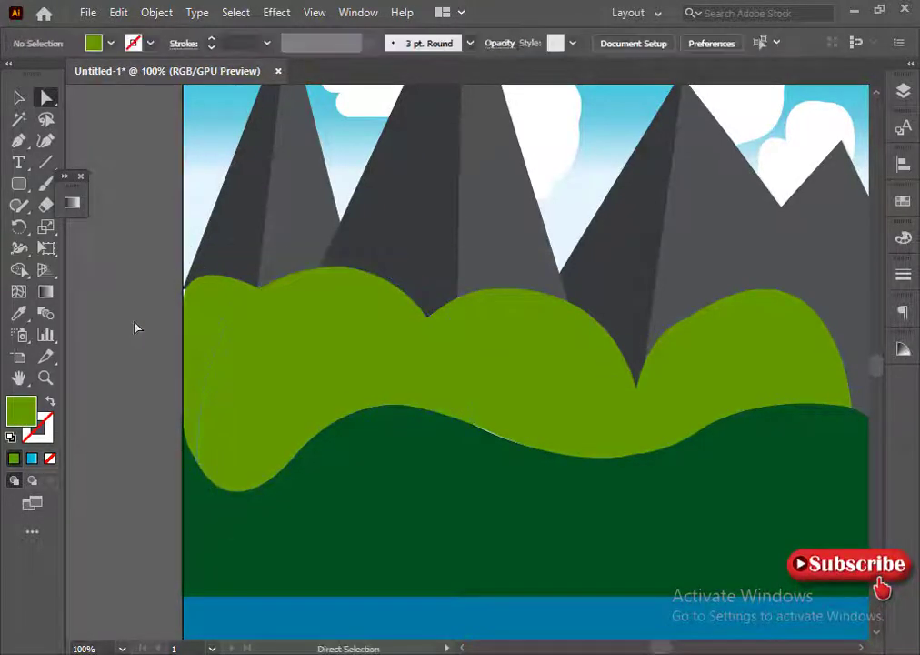
Step: Pull the middle hill's base anchor onto the ground curve to close the last thin white sliver
left_click(501, 437)
left_click(498, 437)
left_click(134, 515)
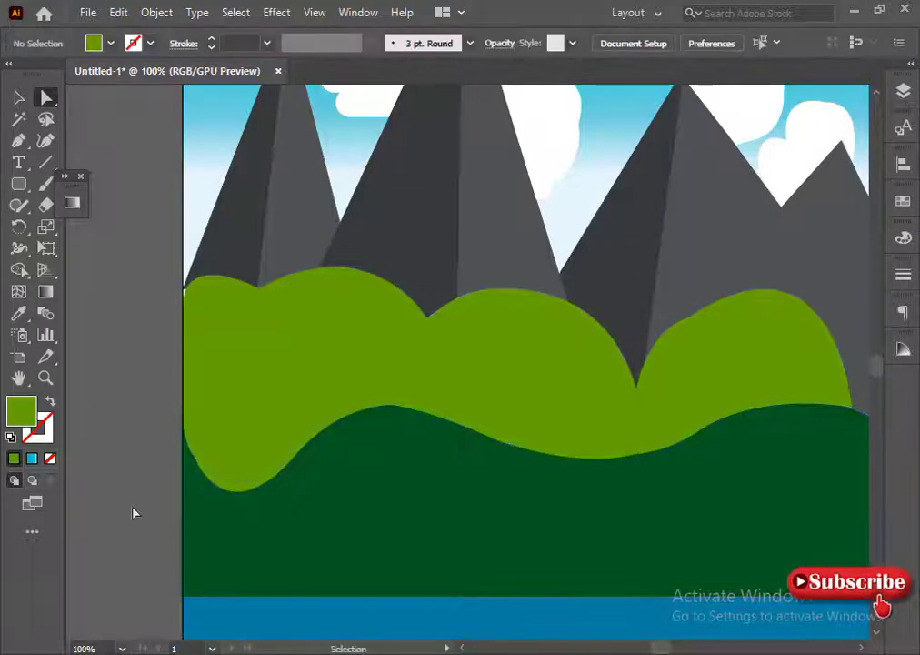
Step: Bring the two white bars beside the tall peak to the front and shift the lower one slightly right
key("ctrl+minus")
key("ctrl+minus")
left_click_drag(475, 426, 395, 445)
left_click(338, 285)
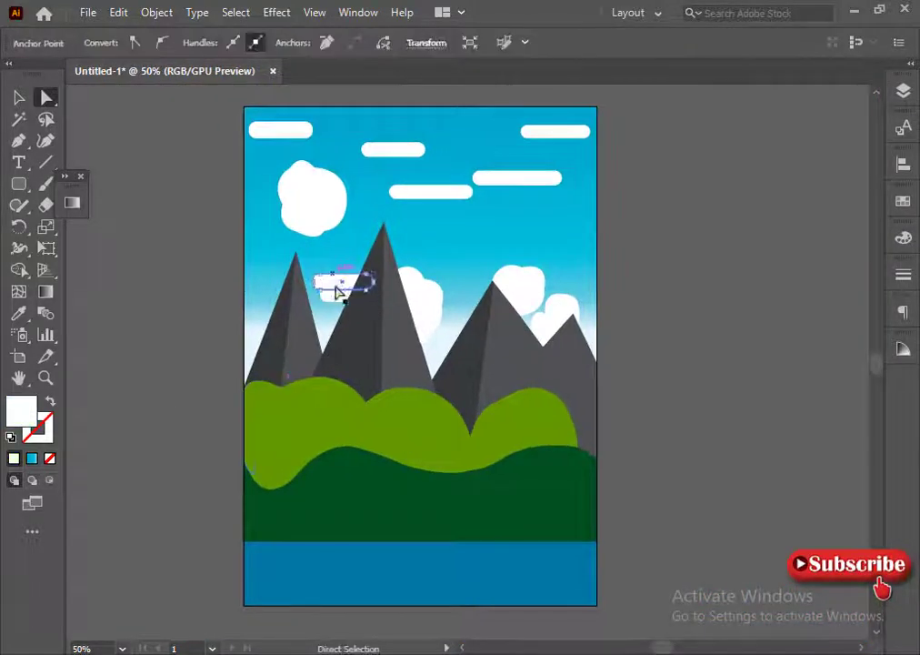
key("v")
left_click(331, 295, "shift")
right_click(330, 293)
left_click(486, 263)
left_click(362, 301)
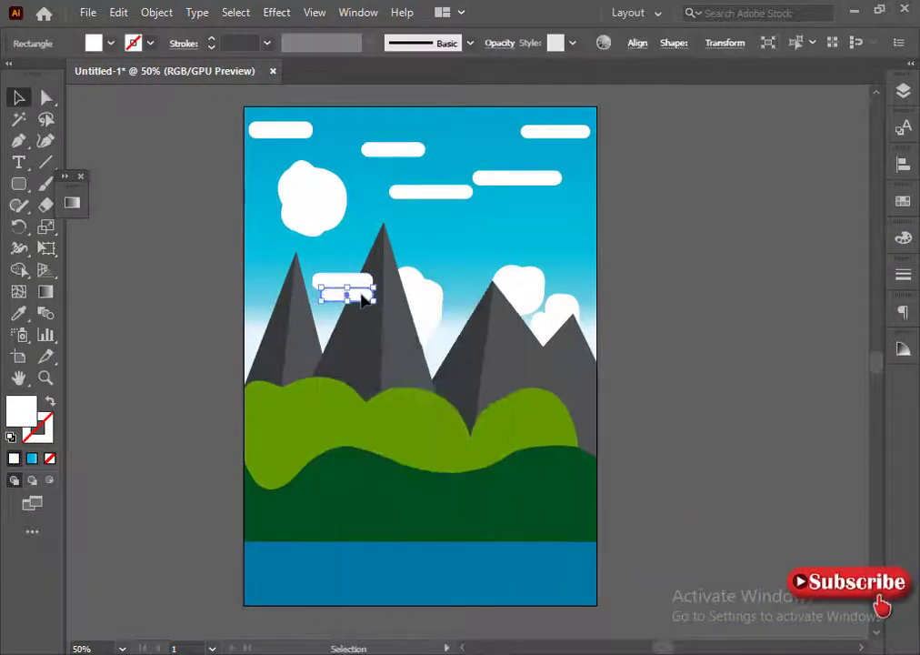
left_click(715, 286)
Step: Move the grouped tree outline from below the artboard to the space beside its right edge
scroll(667, 396, "down", 2)
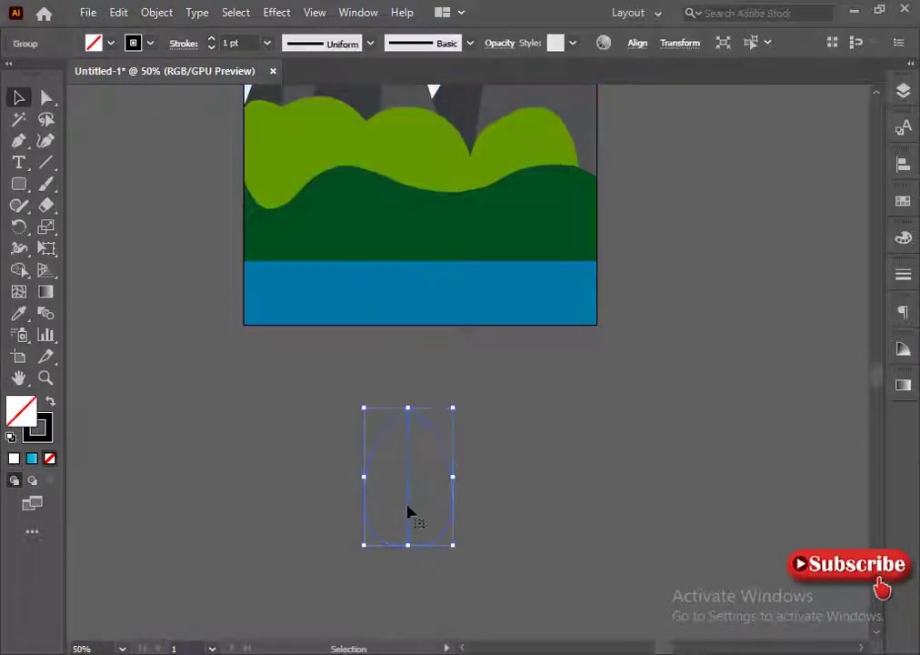
scroll(755, 380, "up", 5)
left_click(755, 380)
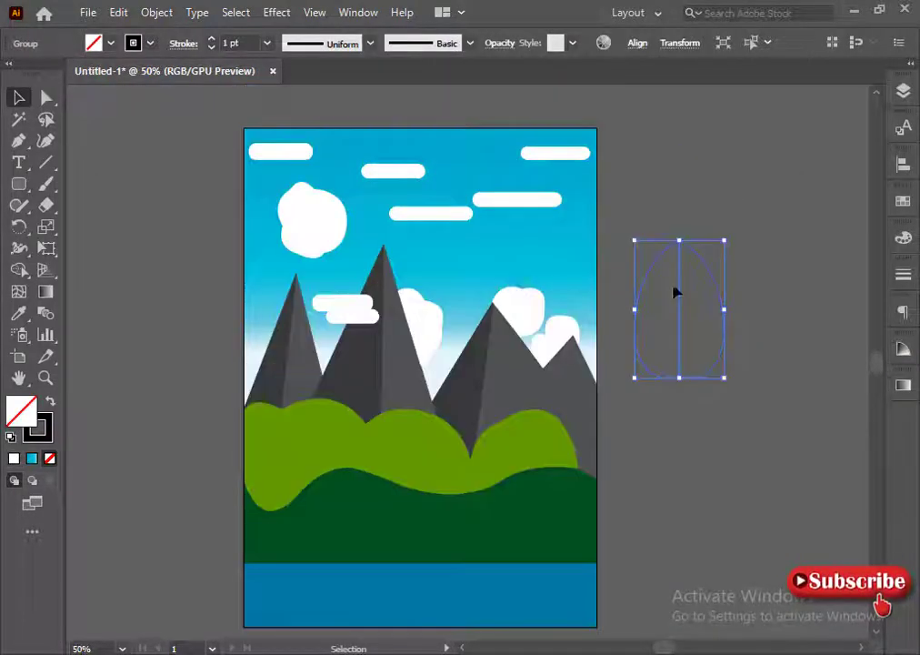
scroll(736, 430, "down", 1)
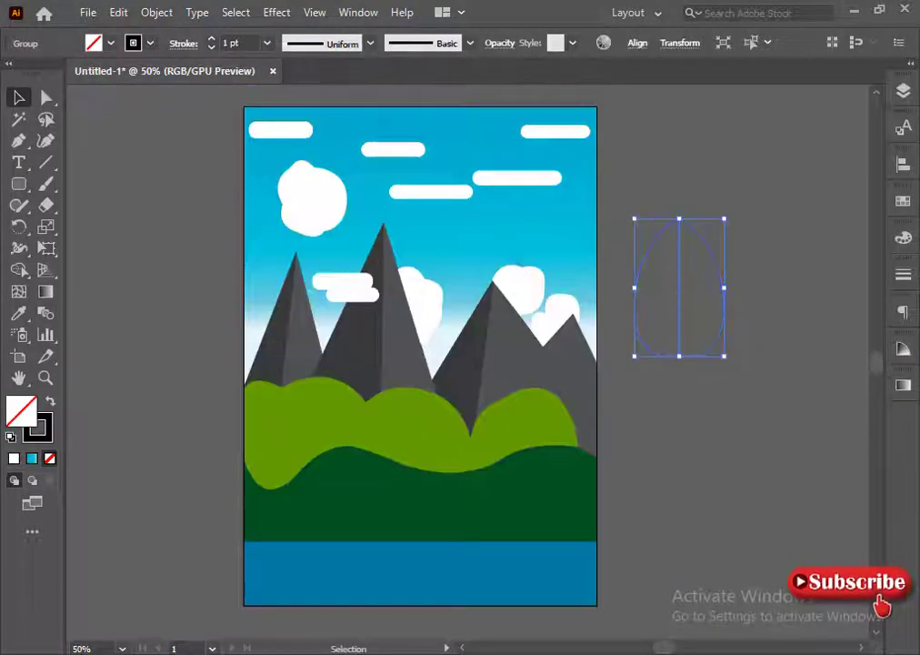
Step: Ungroup the tree outline into its separate halves
left_click(717, 315)
right_click(717, 311)
left_click(768, 459)
left_click(764, 382)
Step: Fill the right half of the tree crown with green
left_click(721, 309)
left_click(903, 238)
left_click(730, 372)
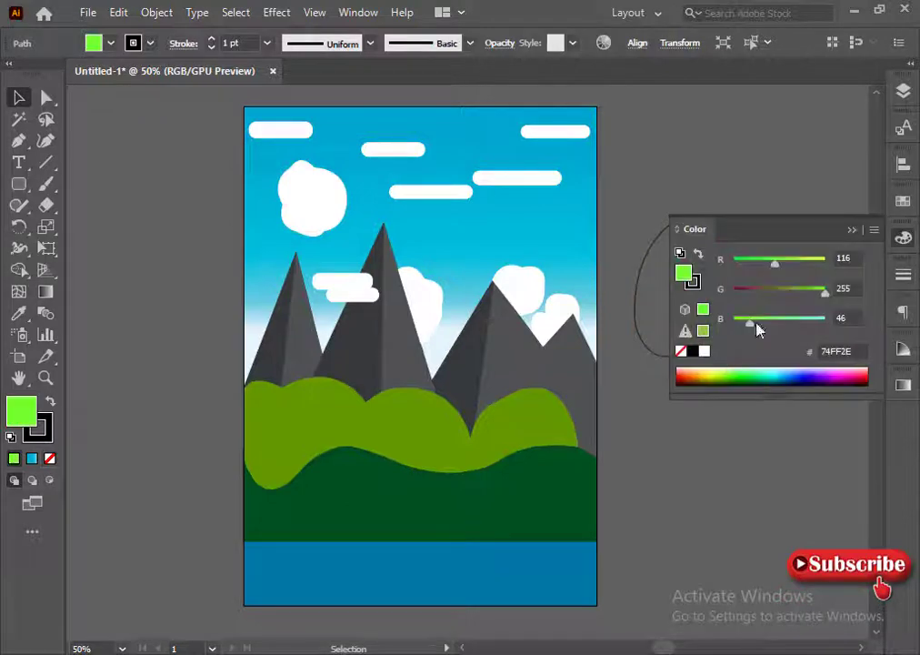
left_click(874, 229)
left_click(801, 322)
left_click(852, 229)
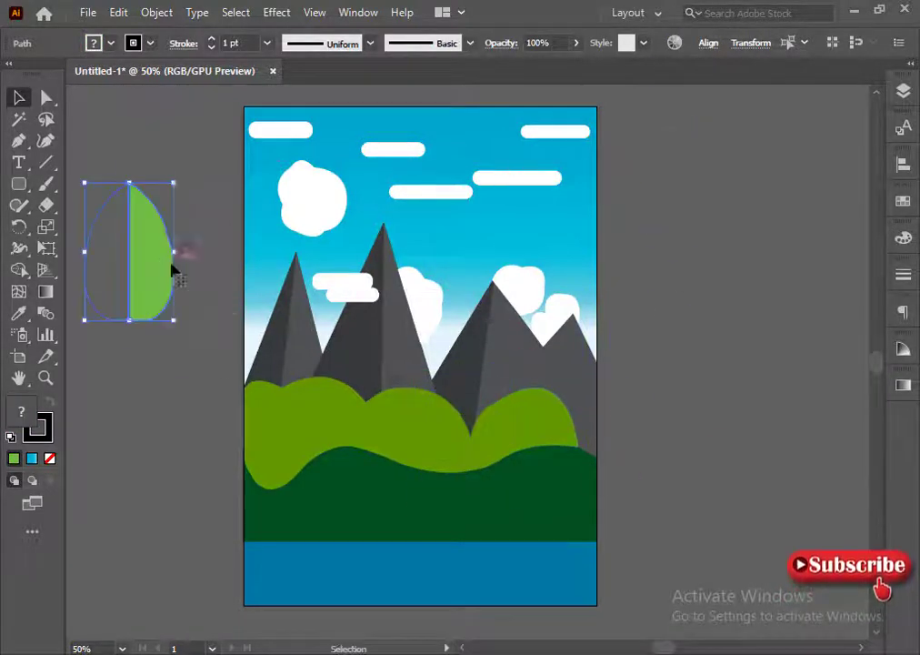
Step: Fill the left half of the tree crown with a medium green that has more cyan than the right half
left_click(160, 283)
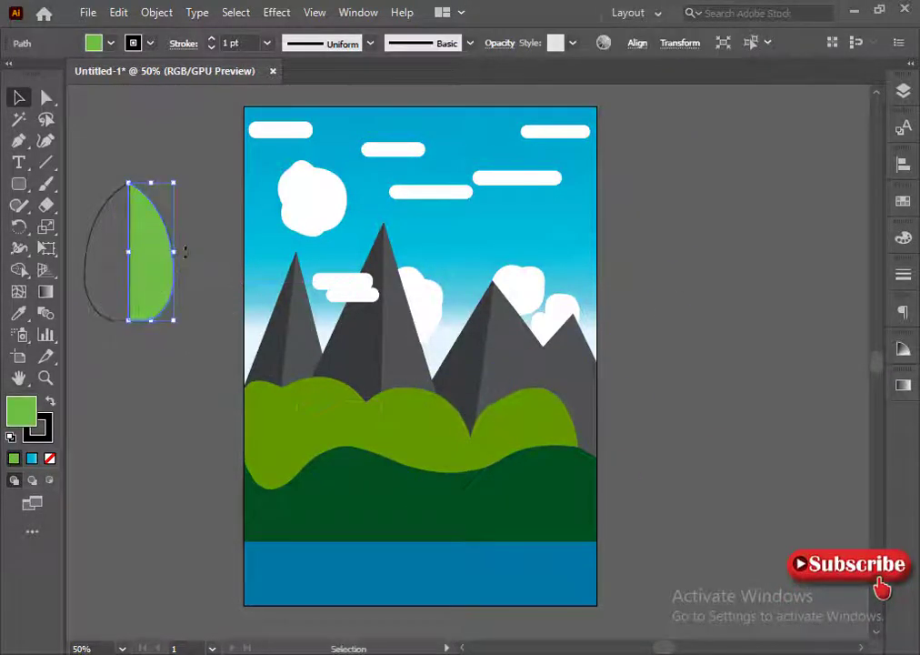
left_click(903, 237)
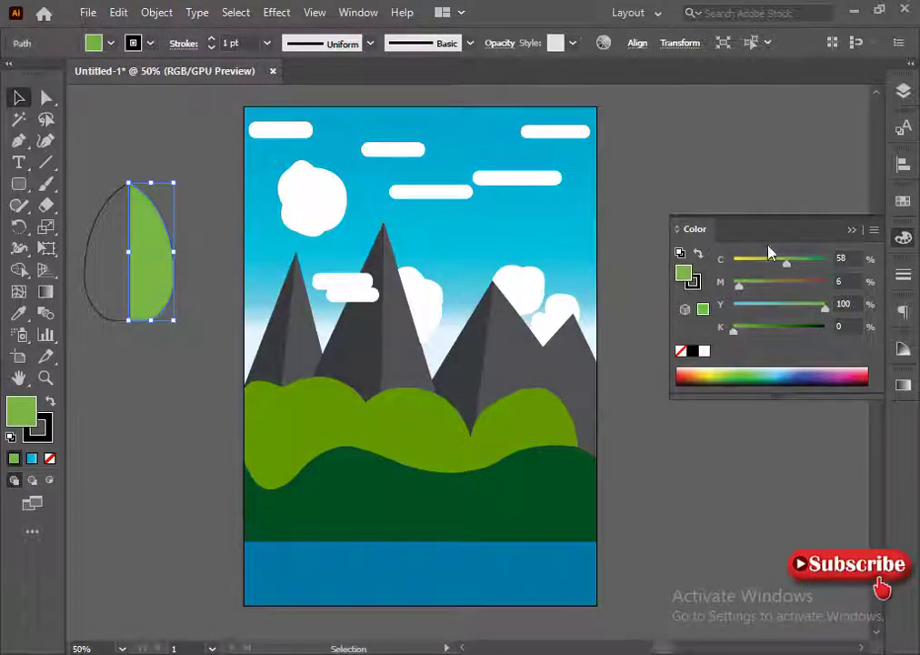
left_click(146, 370)
left_click(98, 224)
left_click(702, 332)
left_click(791, 261)
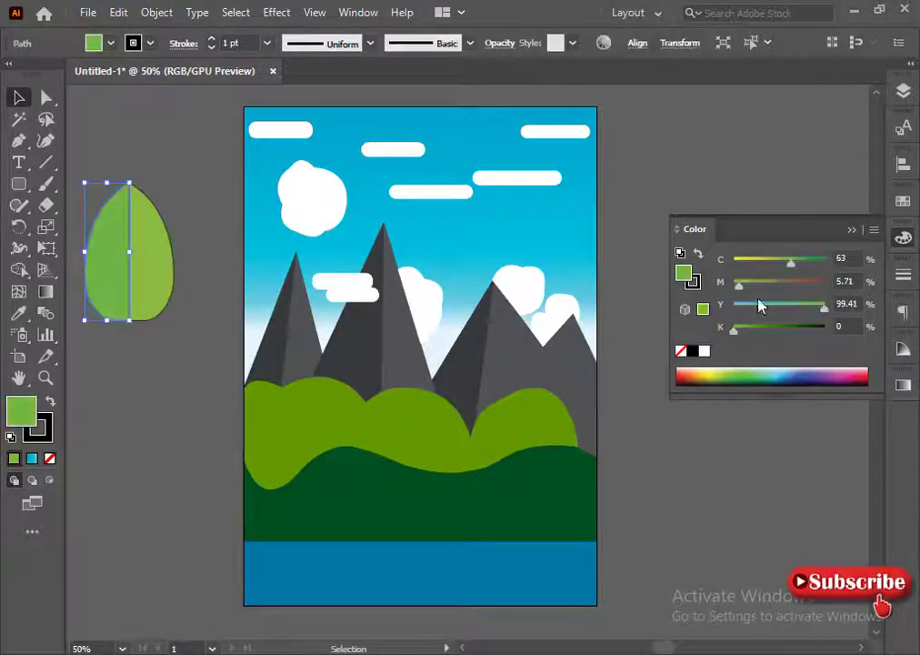
left_click(744, 328)
left_click(803, 263)
left_click(95, 314)
Step: Copy the left half's green onto the right half of the crown and turn it into a deeper green
left_click(151, 289)
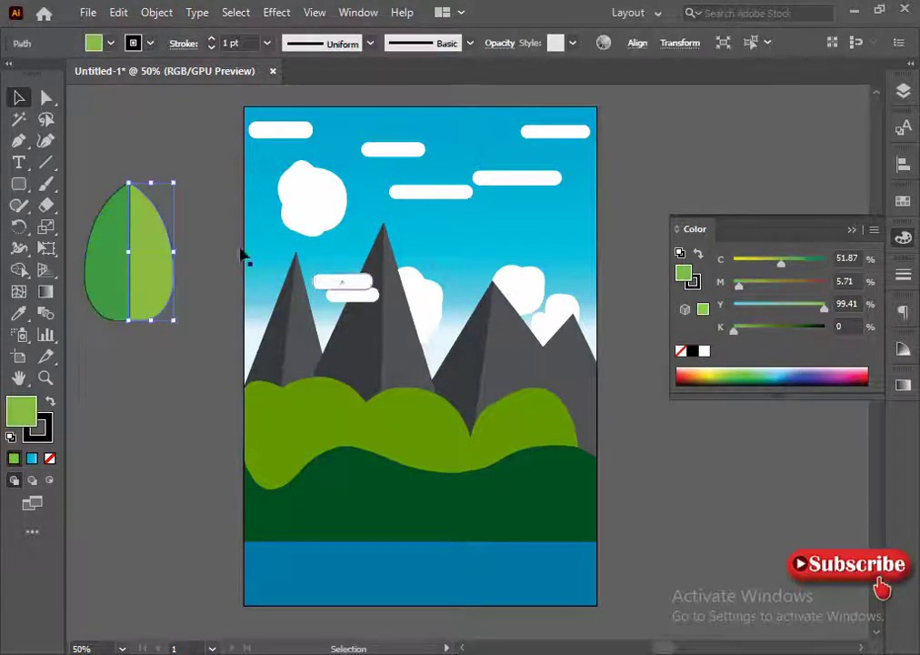
left_click(18, 312)
left_click(116, 294)
left_click(811, 263)
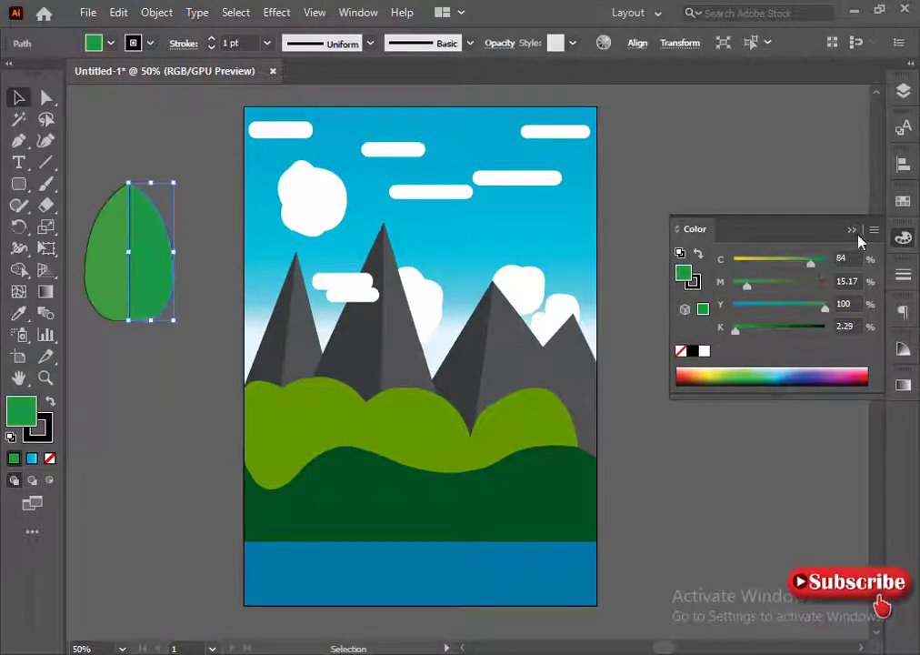
left_click(904, 237)
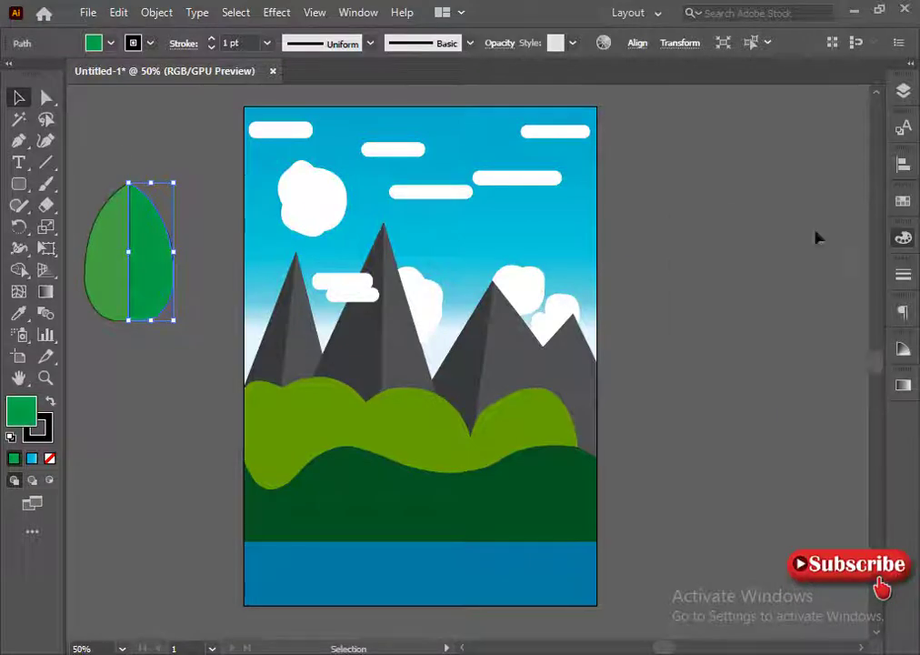
Step: Remove the black outline from both crown halves and group them
left_click_drag(110, 155, 156, 239)
left_click(39, 431)
left_click(49, 458)
right_click(116, 280)
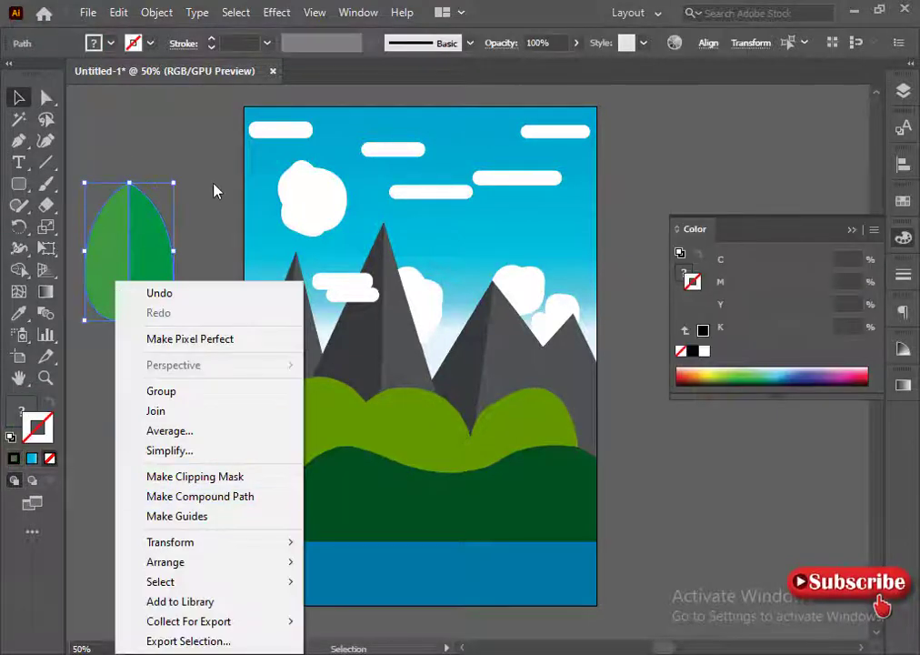
left_click(213, 189)
right_click(92, 256)
left_click(138, 364)
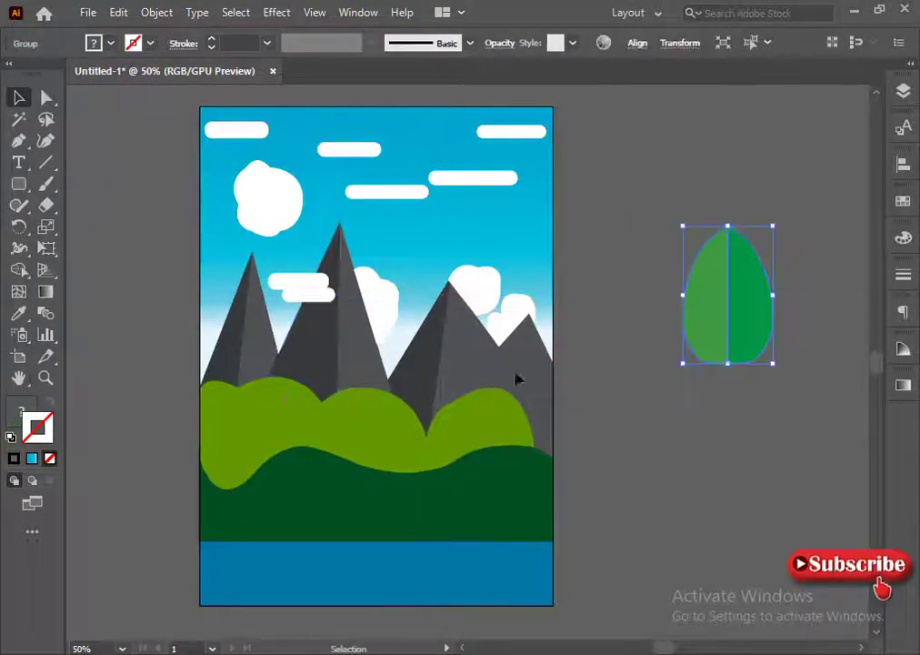
Step: Set the stroke colour to brown for the tree trunk
left_click(904, 237)
left_click(695, 351)
left_click_drag(801, 263, 733, 263)
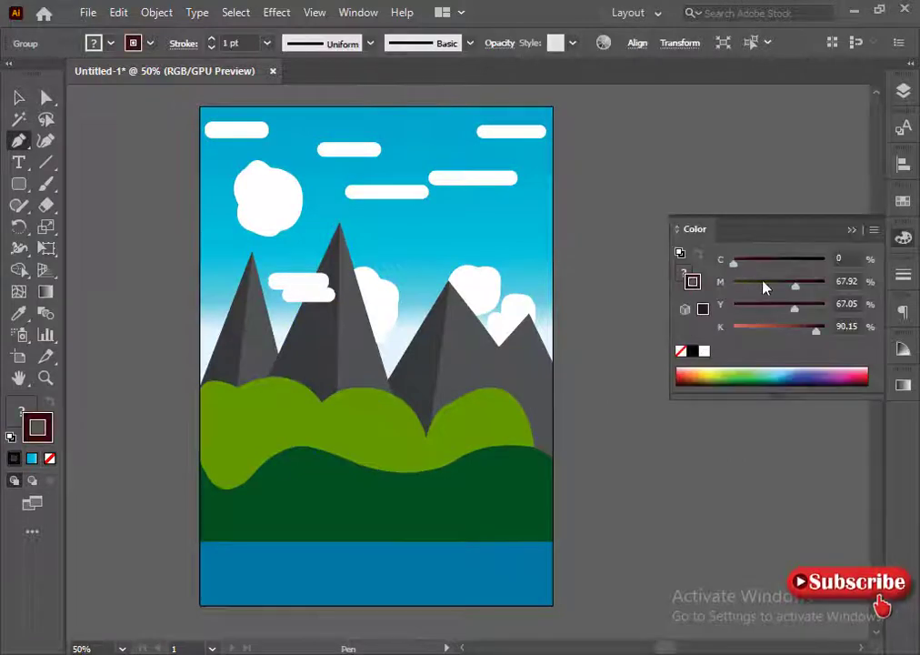
left_click_drag(794, 285, 743, 289)
left_click(904, 200)
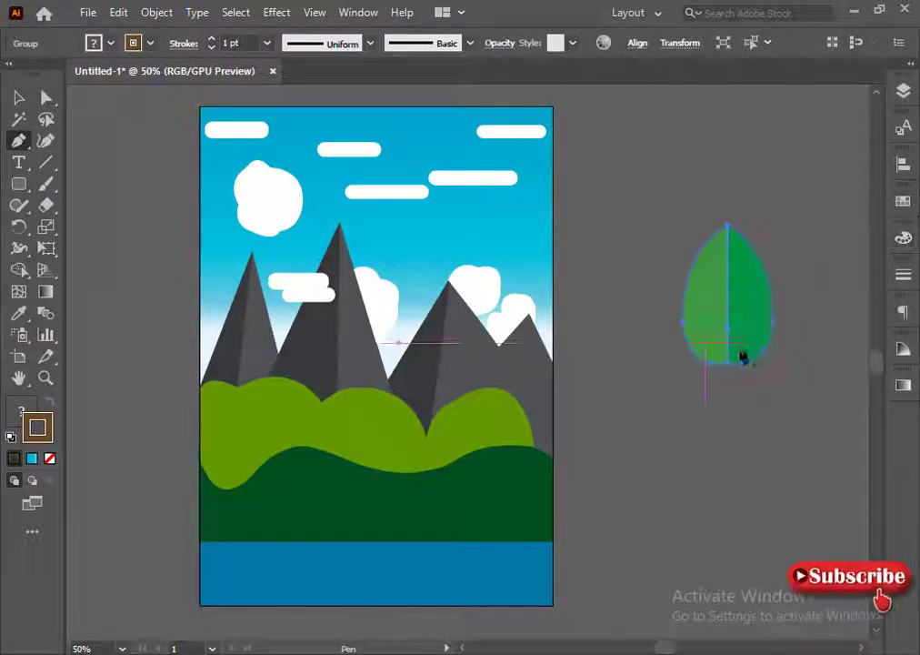
Step: Draw a straight vertical trunk line with the Pen tool, running down from the centre of the crown's base
left_click(732, 375, "ctrl")
left_click(728, 364)
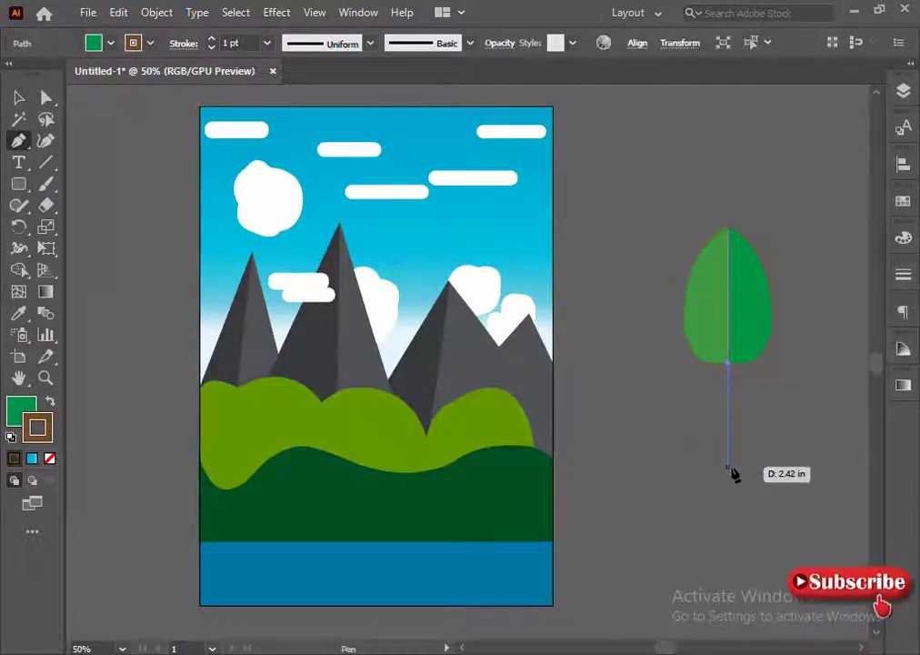
left_click(729, 457)
left_click(18, 97)
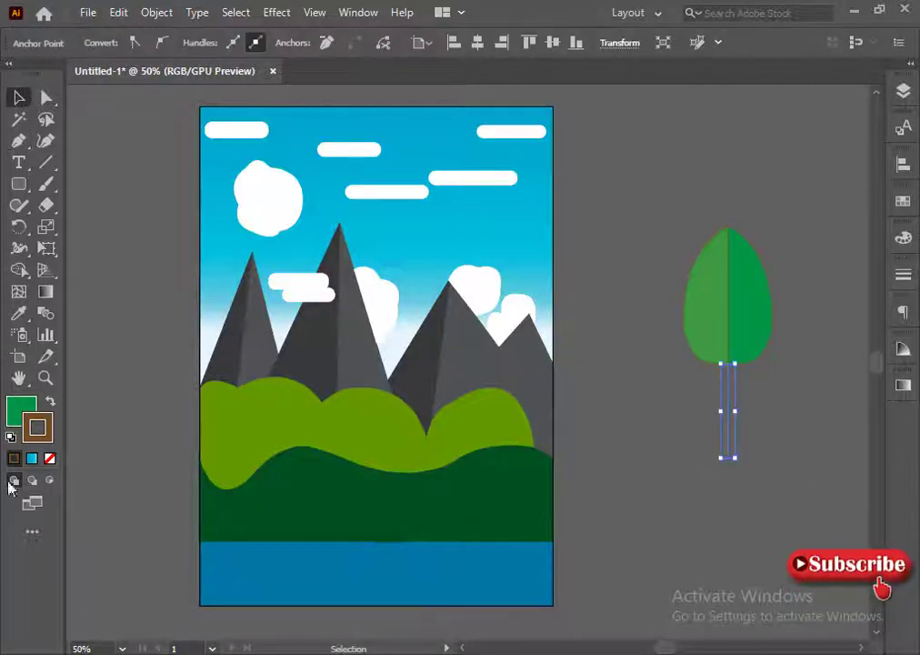
Step: Remove the trunk's green fill and the stroke around the crown
left_click(18, 409)
left_click(49, 459)
left_click(41, 435)
left_click(851, 229)
left_click(754, 323)
left_click(49, 459)
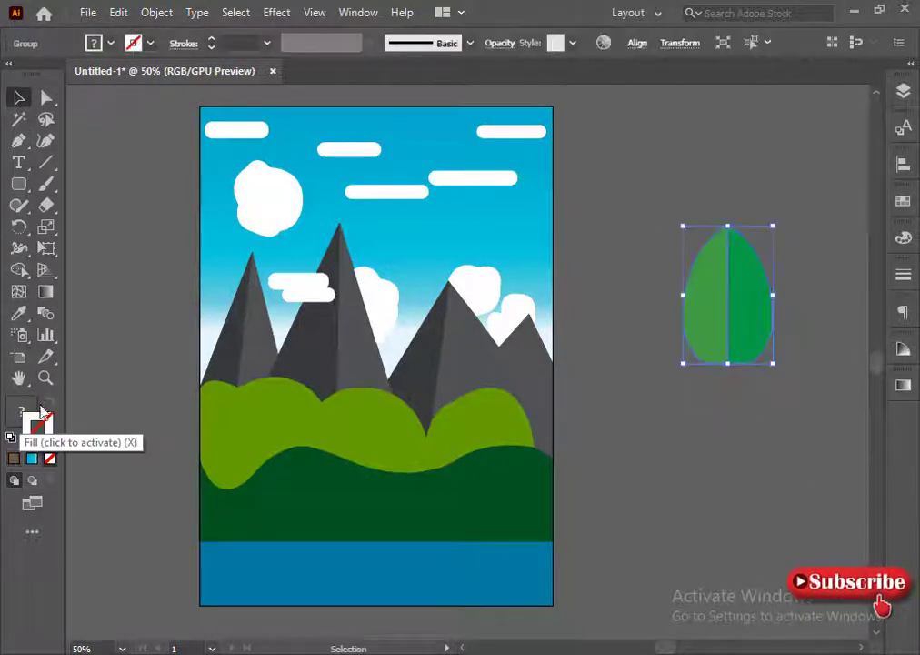
Step: Give the trunk line no fill and a brown stroke with a weight of 10 pt
left_click(22, 410)
left_click(706, 406)
left_click(728, 397)
scroll(232, 40, "up", 9)
scroll(618, 169, "up", 4)
scroll(636, 154, "down", 3)
left_click(648, 139)
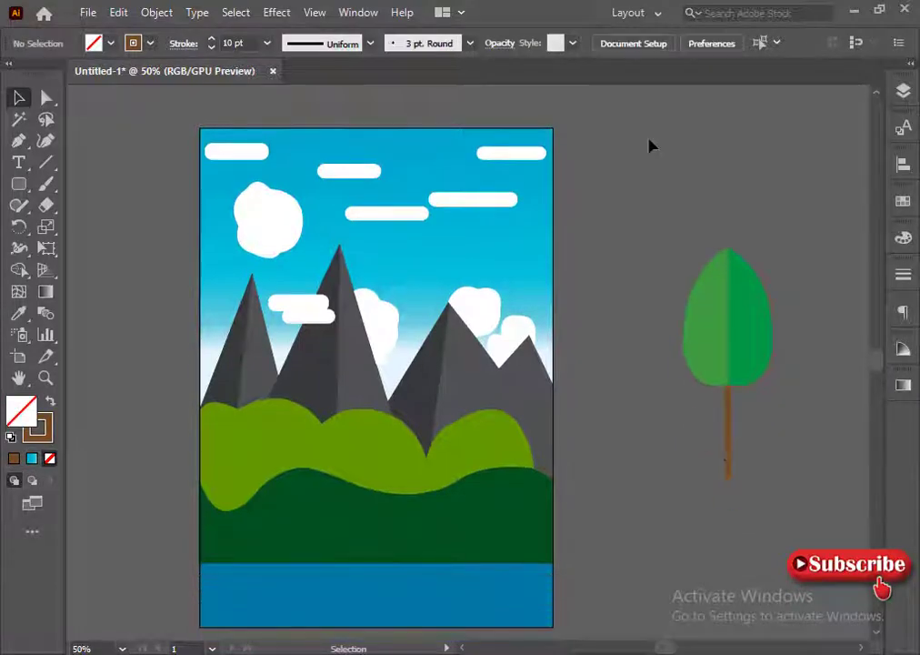
Step: Give the trunk's stroke a round cap and a round join corner
left_click(730, 455)
key("ctrl+F10")
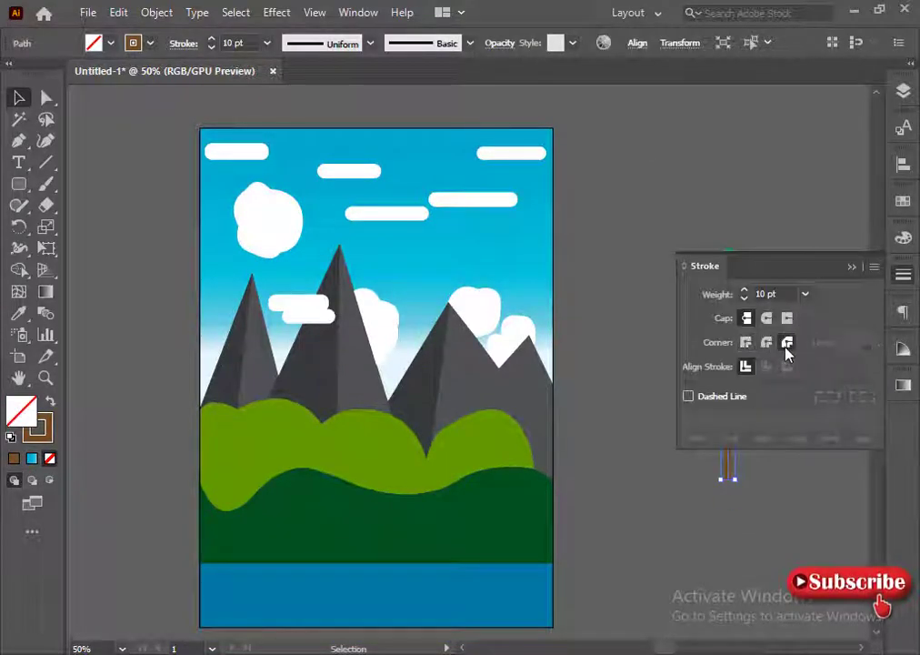
left_click(769, 461)
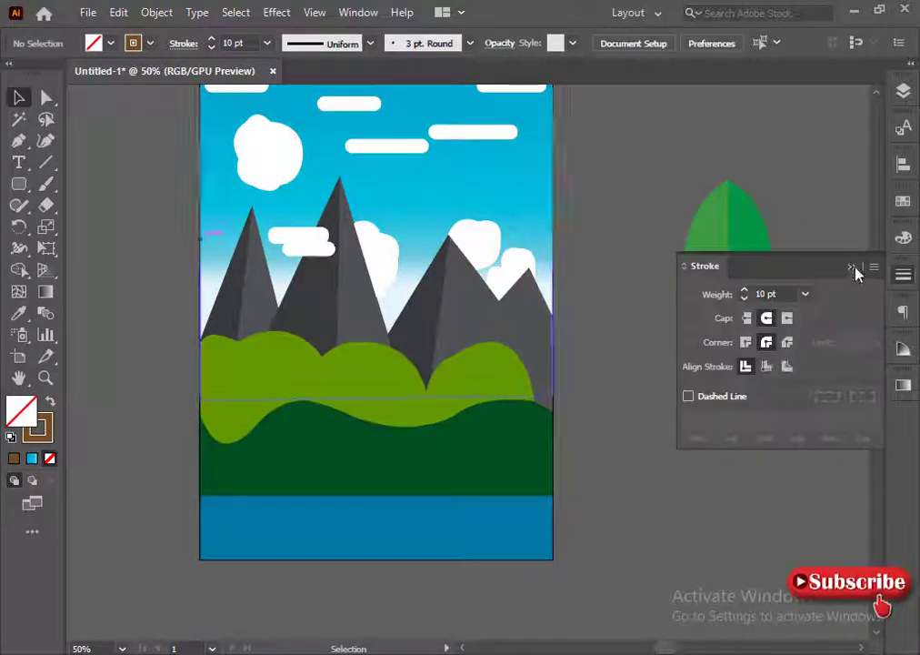
left_click(853, 268)
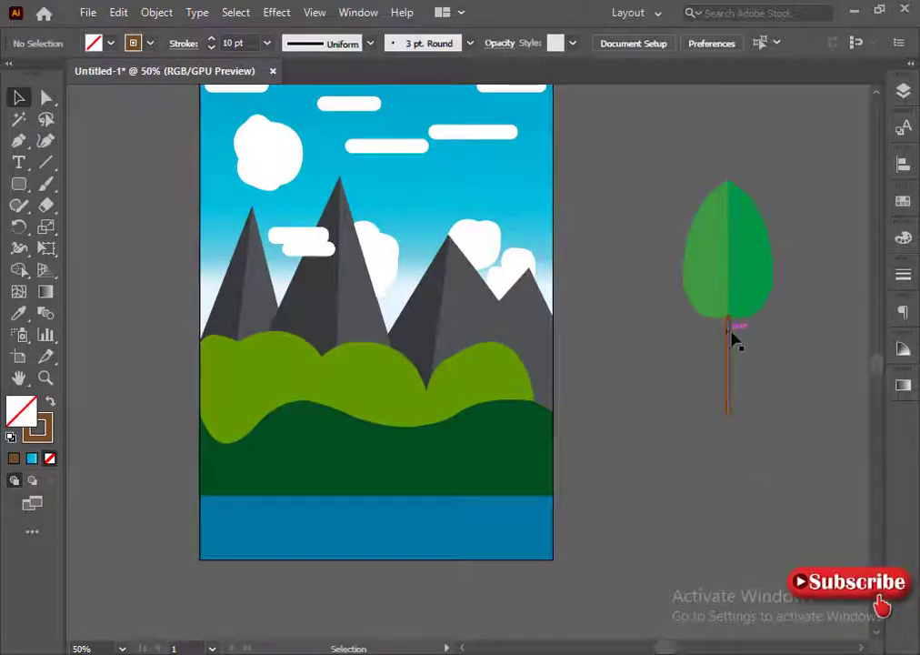
Step: Bring the crown in front of the trunk
right_click(723, 271)
mouse_move(778, 494)
left_click(637, 494)
Step: Scale the crown and trunk together to less than half their size and group them as one tree
left_click(690, 125)
left_click_drag(690, 125, 773, 382)
left_click_drag(773, 411, 719, 273)
right_click(719, 292)
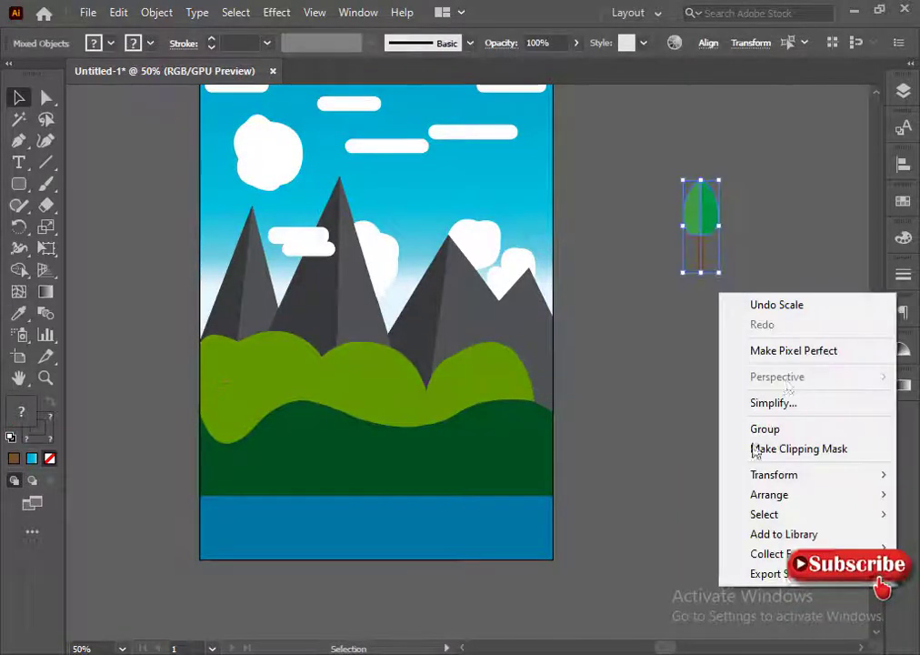
left_click(780, 431)
Step: Move the grouped tree lower beside the artboard and shrink it to about three quarters of its size
left_click(649, 225)
left_click_drag(699, 231, 688, 329)
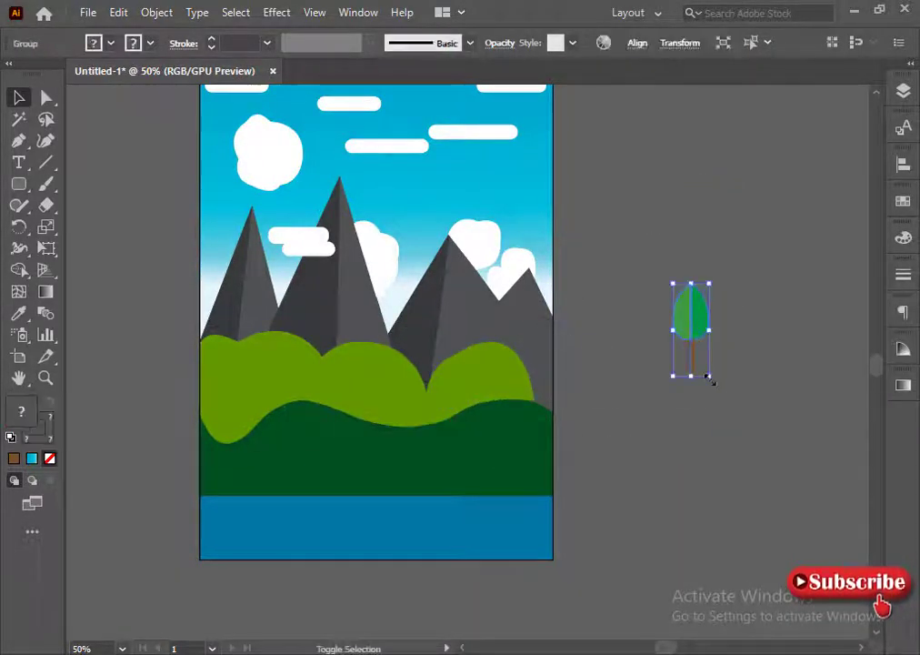
left_click_drag(710, 379, 699, 353)
Step: Place seven copies of the tree in a row along the dark green hill, just above the water
left_click_drag(688, 311, 531, 453)
left_click_drag(530, 468, 490, 467)
left_click_drag(477, 425, 402, 459)
left_click_drag(402, 462, 306, 458)
left_click_drag(307, 460, 255, 466)
left_click_drag(250, 463, 208, 461)
Step: Resize and nudge the trees on the dark green hill so they vary in size, with the smallest left of centre
left_click_drag(200, 430, 310, 457)
left_click(252, 447, "shift")
left_click(111, 504)
left_click(252, 447)
left_click(304, 446)
left_click(265, 468)
left_click_drag(386, 429, 403, 463)
left_click(449, 451)
left_click_drag(437, 427, 441, 436)
left_click_drag(456, 464, 454, 460)
left_click(575, 429)
scroll(574, 422, "up", 1)
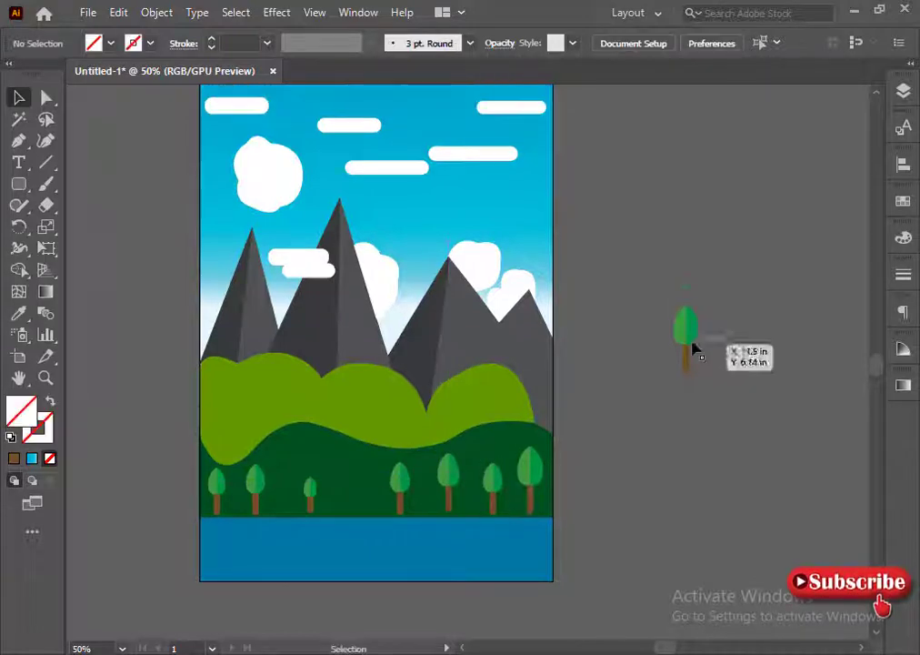
Step: Spread seven copies of the spare tree across the light green hills
left_click_drag(692, 344, 504, 390)
left_click_drag(503, 390, 460, 383)
left_click_drag(457, 382, 348, 392)
left_click_drag(347, 392, 292, 386)
left_click_drag(293, 386, 254, 397)
left_click_drag(254, 397, 215, 408)
Step: Shrink the two trees on the rightmost light green hill and add a third small tree between them
left_click(499, 380)
left_click_drag(485, 351, 497, 380)
left_click(459, 369, "shift")
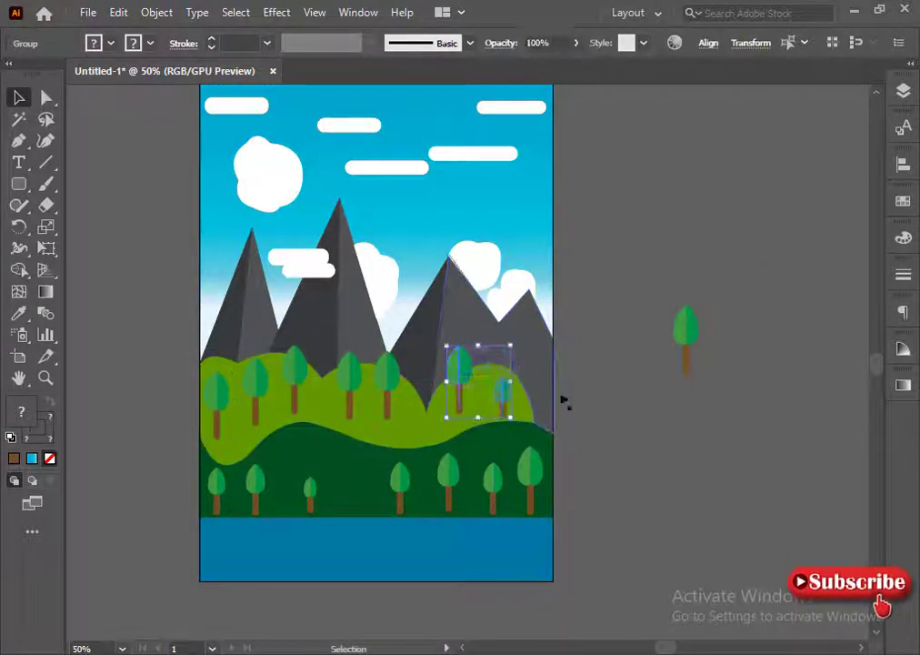
left_click(564, 399)
left_click(460, 369)
left_click_drag(447, 347, 460, 405)
left_click(608, 452)
key("ctrl+z")
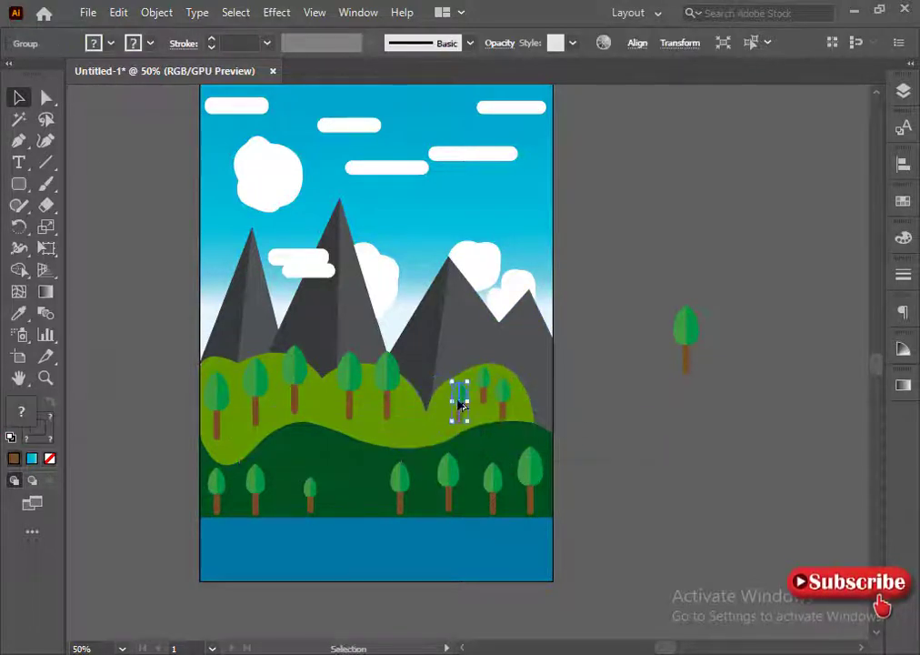
Step: Shrink the two trees on the middle light green hill and add another small copy near its lower edge
left_click(387, 377)
left_click_drag(373, 351, 387, 382)
left_click(349, 373)
left_click_drag(335, 349, 404, 423)
Step: Shrink the trees on the left light green hills and scatter extra small copies in the gaps between them
left_click(293, 368)
left_click_drag(282, 346, 293, 380)
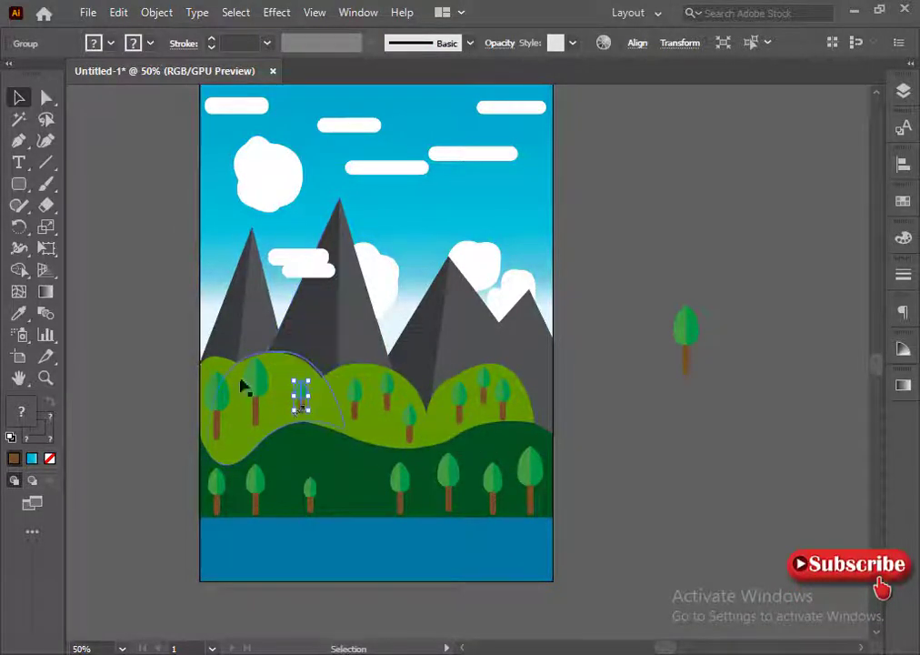
left_click_drag(221, 418, 329, 414)
key("ctrl+shift+a")
key("ctrl+shift+a")
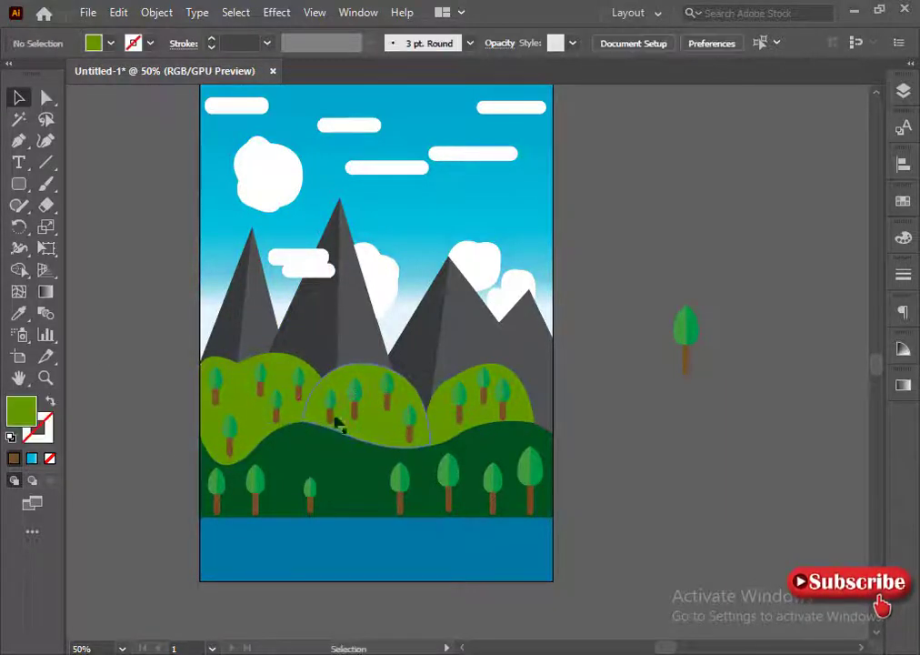
Step: Shift the right tree on the middle light green hill slightly right and delete the spare tree beside the artboard
left_click_drag(388, 395, 406, 398)
left_click(643, 395)
left_click_drag(643, 395, 723, 332)
key("Delete")
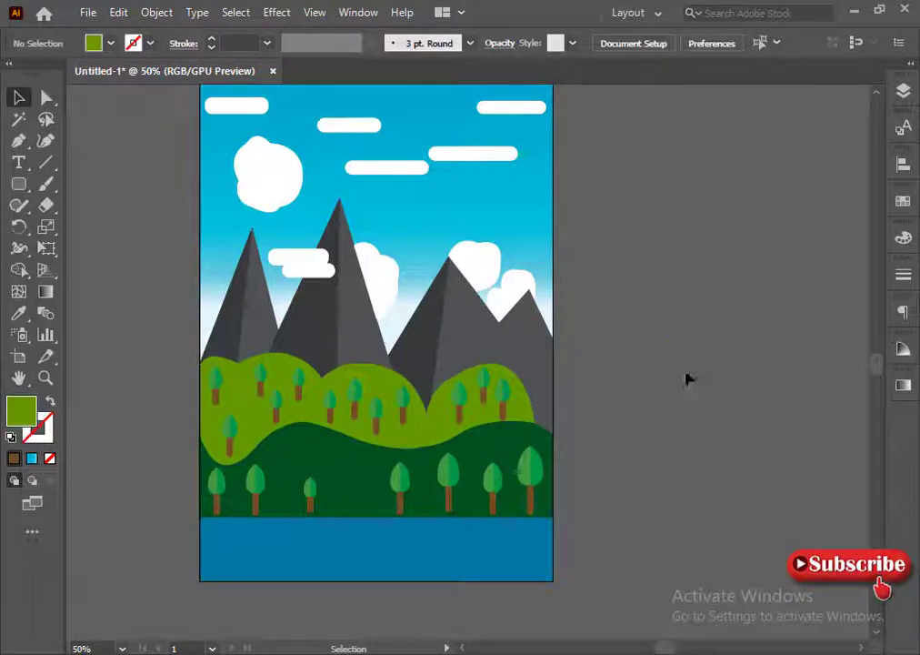
Step: Set no fill and a light blue stroke colour of C 58, M 0, Y 0, K 1.18 percent
scroll(688, 379, "down", 1)
left_click(50, 459)
left_click(850, 231)
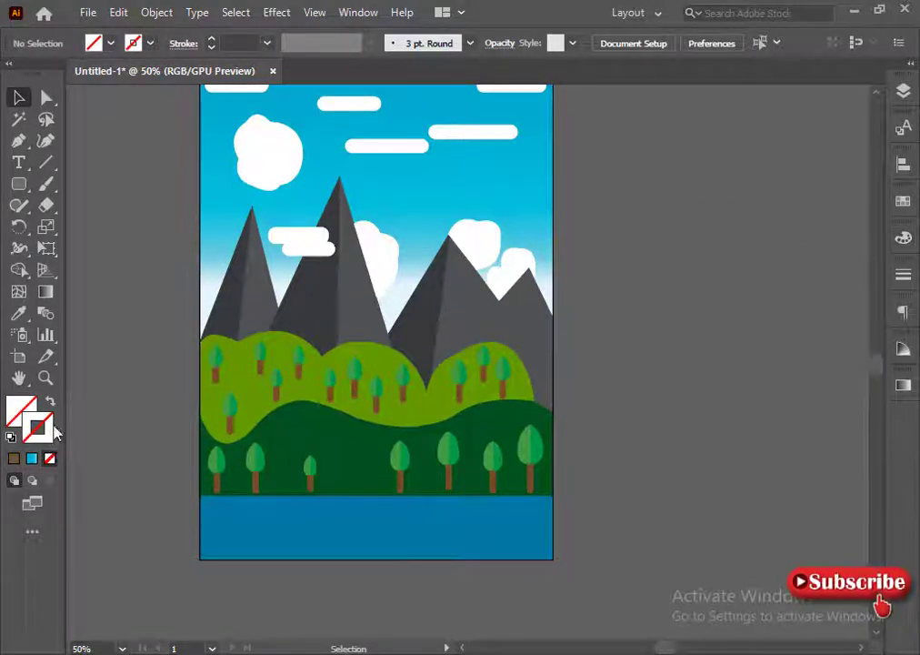
left_click(903, 238)
left_click(814, 261)
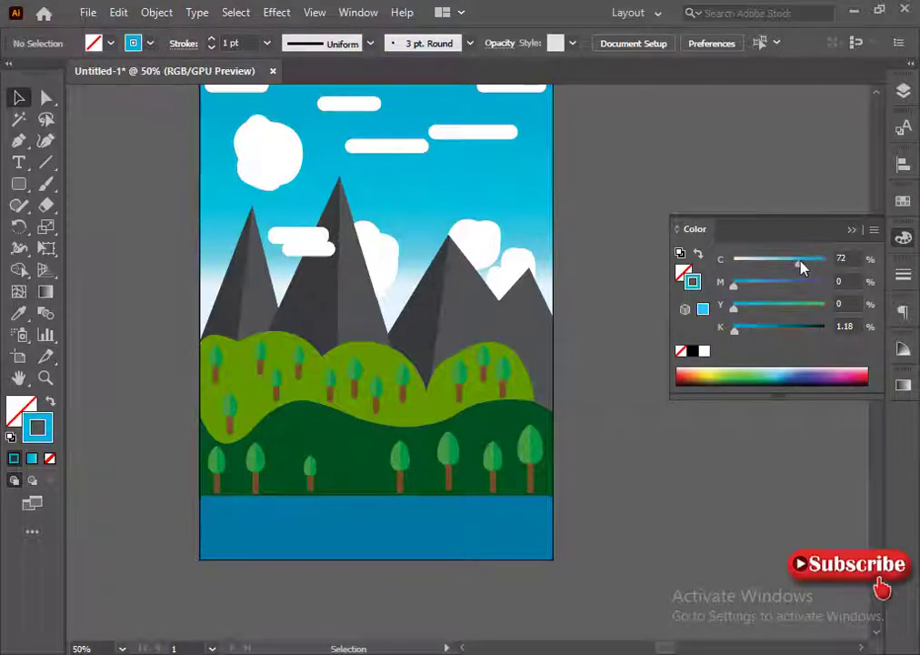
left_click_drag(800, 266, 786, 263)
Step: Draw three short horizontal ripple lines on the left part of the water with the Pen tool
left_click(18, 141)
left_click(215, 506)
left_click(239, 507)
left_click(226, 527)
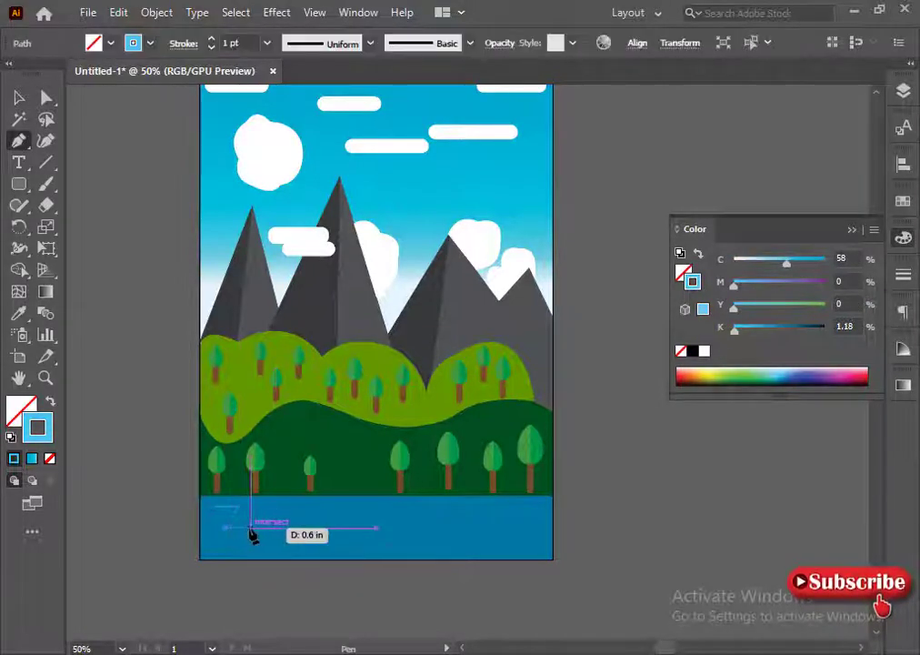
left_click(251, 527)
key("Escape")
left_click(281, 514)
left_click(310, 514)
key("Escape")
Step: Draw a fourth ripple line below the third, undoing the first attempt and placing it slightly lower
left_click(281, 531)
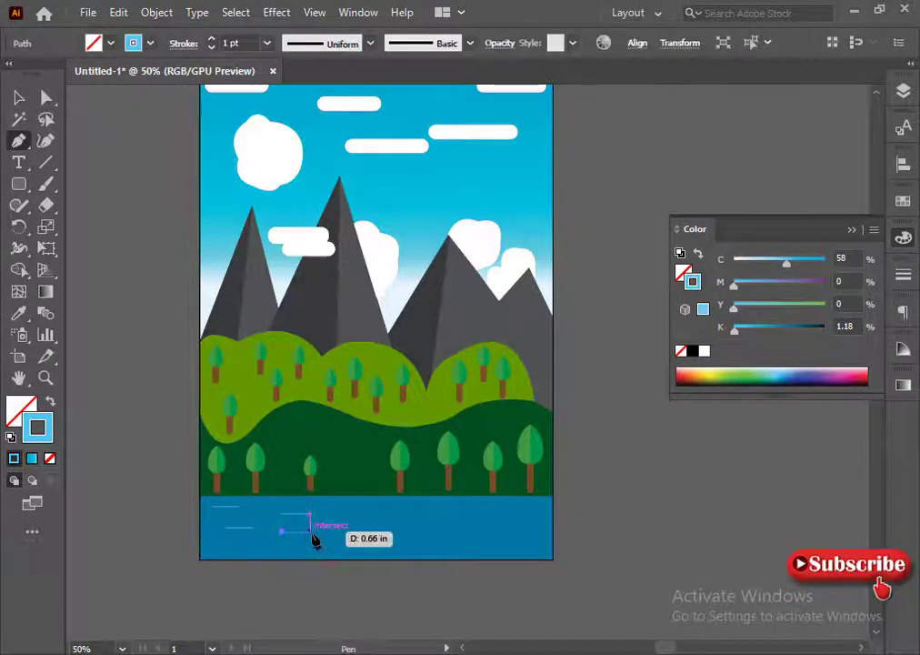
key("ctrl+z")
key("ctrl+z")
left_click(280, 537)
left_click(313, 537)
key("Escape")
Step: Draw three more horizontal ripple lines at different heights across the middle of the water
left_click(333, 519)
left_click(368, 519)
key("Escape")
left_click(374, 544)
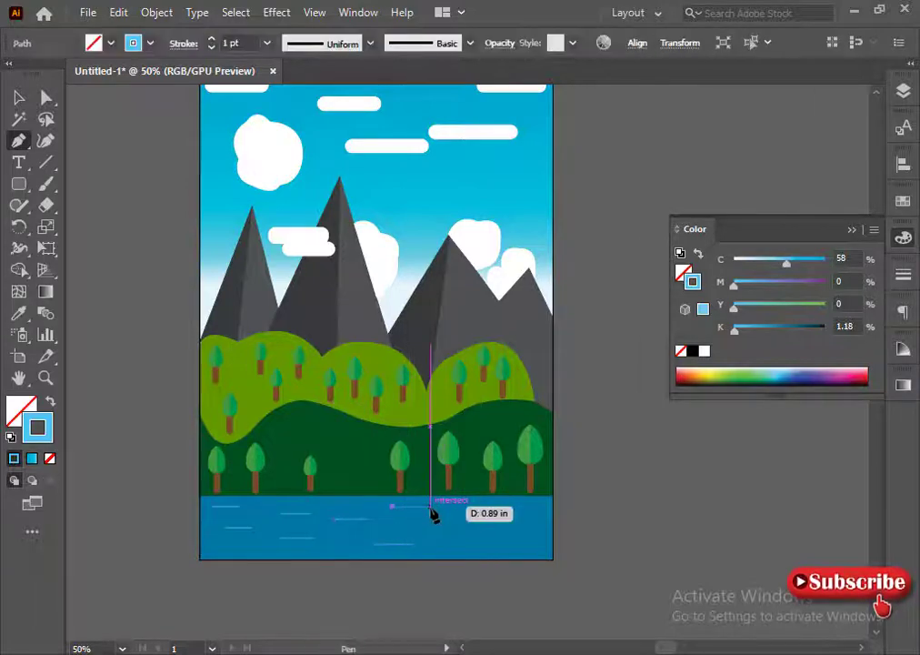
left_click(430, 507)
key("Escape")
Step: Draw two staggered horizontal ripple lines in the lower water, right of the middle
left_click(432, 528)
left_click(474, 528)
key("Escape")
left_click(456, 543)
left_click(502, 544)
key("Escape")
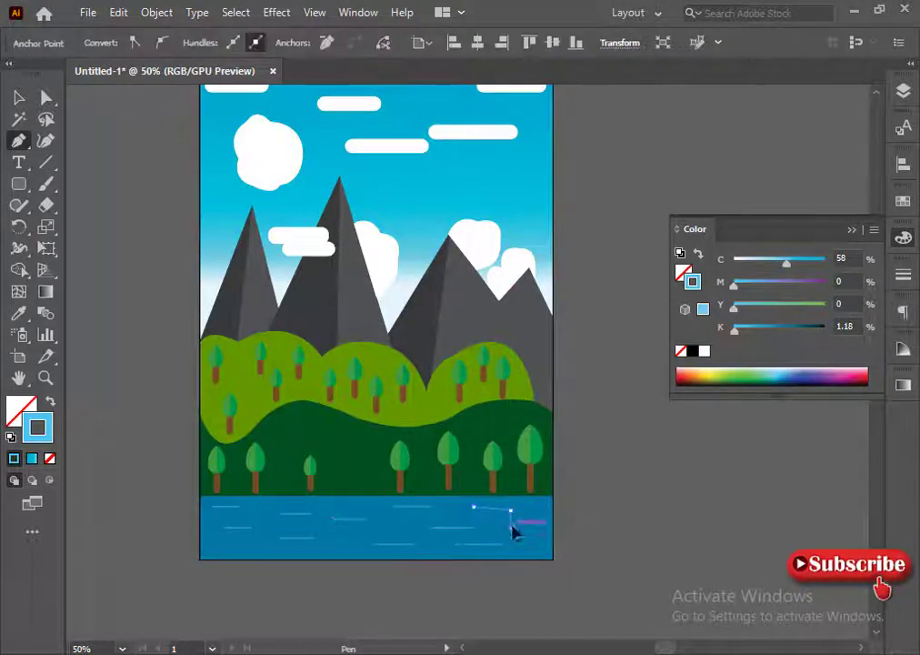
Step: Undo the slanted line and draw two level ripple lines near the right end of the water
key("ctrl+z")
left_click(517, 506)
key("Escape")
left_click(511, 533)
left_click(537, 533)
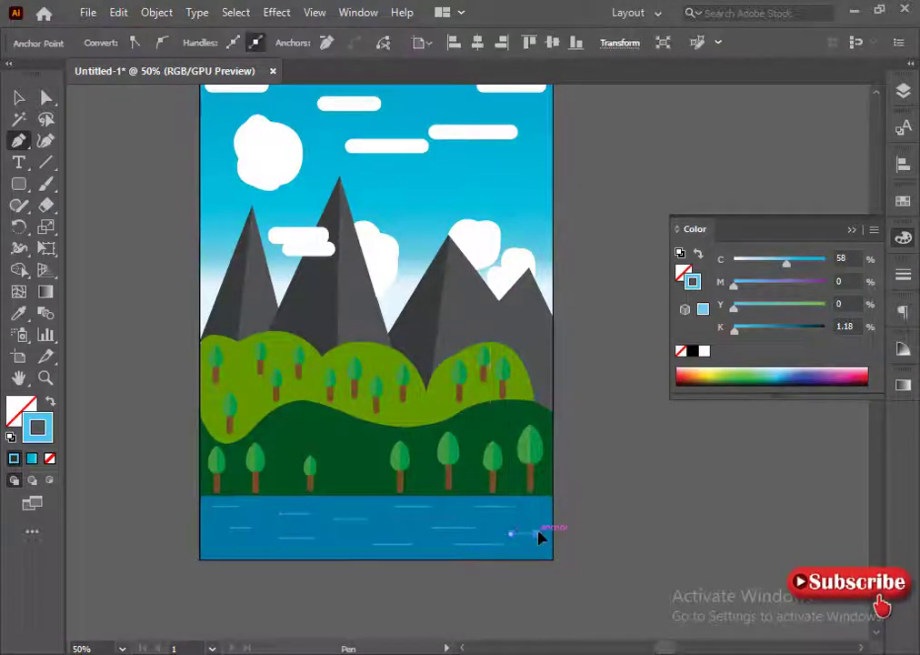
Step: Select all the ripple lines without the water rectangle and set their stroke weight to 3 pt
left_click(18, 97)
left_click(454, 570)
mouse_move(186, 504)
left_mouse_down()
mouse_move(708, 583)
mouse_move(205, 505)
left_mouse_up()
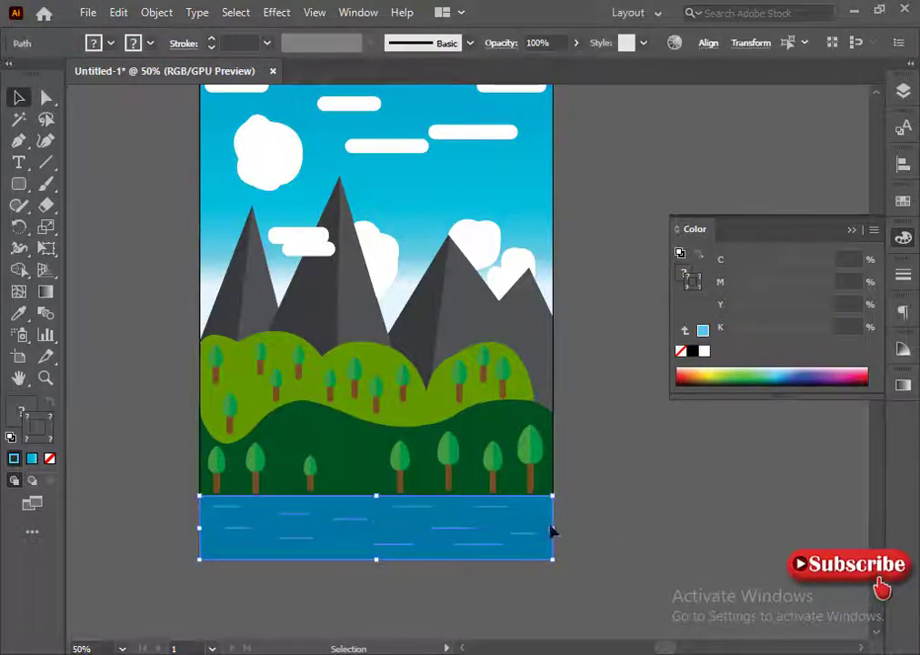
left_click(243, 557, "shift")
left_click(903, 274)
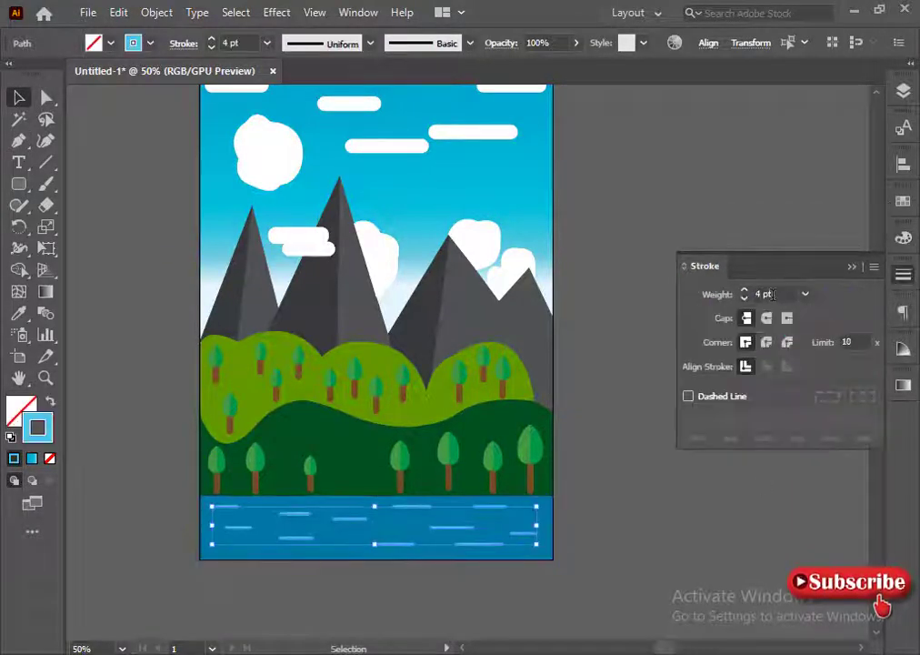
left_click(852, 267)
left_click(671, 391)
key("ctrl+z")
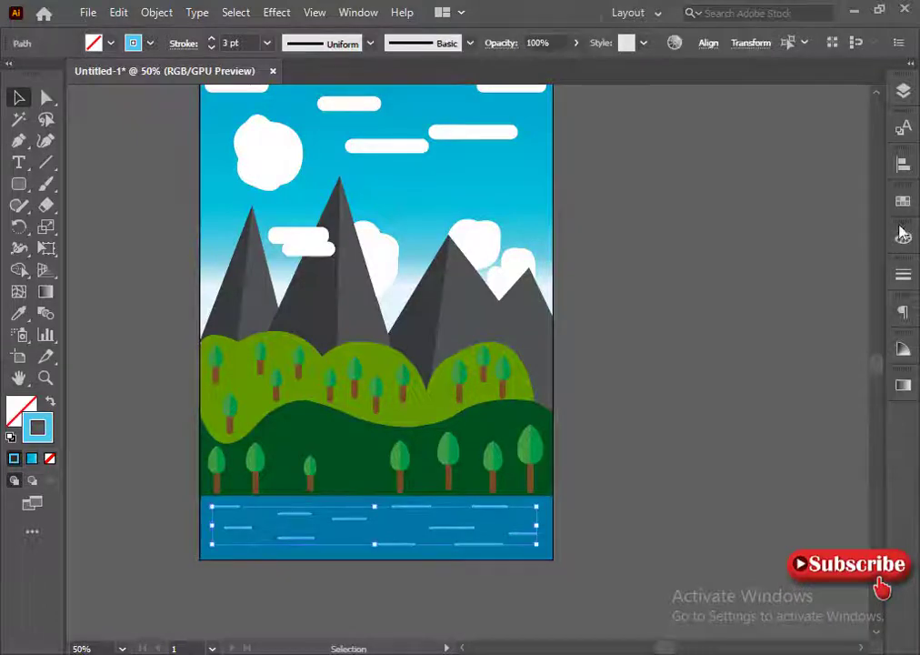
Step: Darken the stroke colour of the selected ripple lines to 55% black and deselect them
left_click(902, 236)
left_click_drag(735, 330, 775, 335)
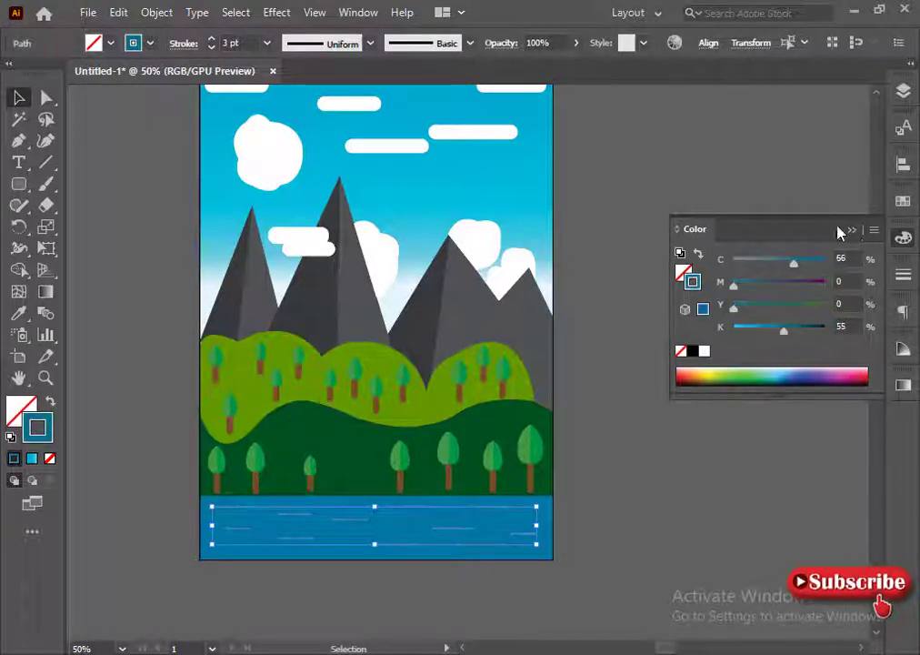
left_click(851, 229)
left_click(686, 455)
Step: Try a Paintbrush stroke in the empty area beside the artboard and set the stroke colour to black
scroll(686, 455, "up", 3)
left_click(45, 184)
left_click_drag(612, 301, 636, 290)
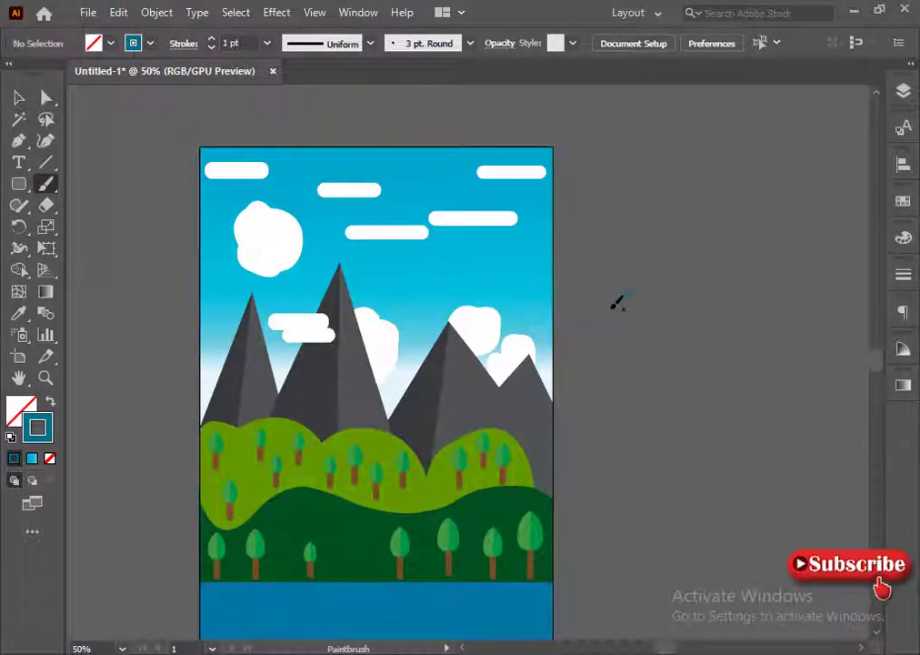
left_click(902, 237)
left_click(693, 350)
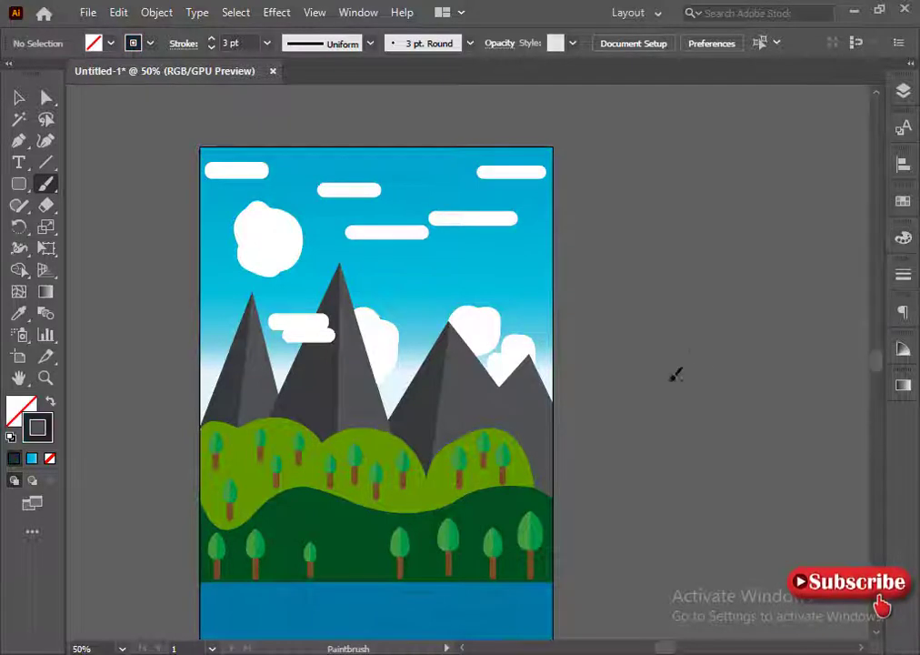
left_click(851, 229)
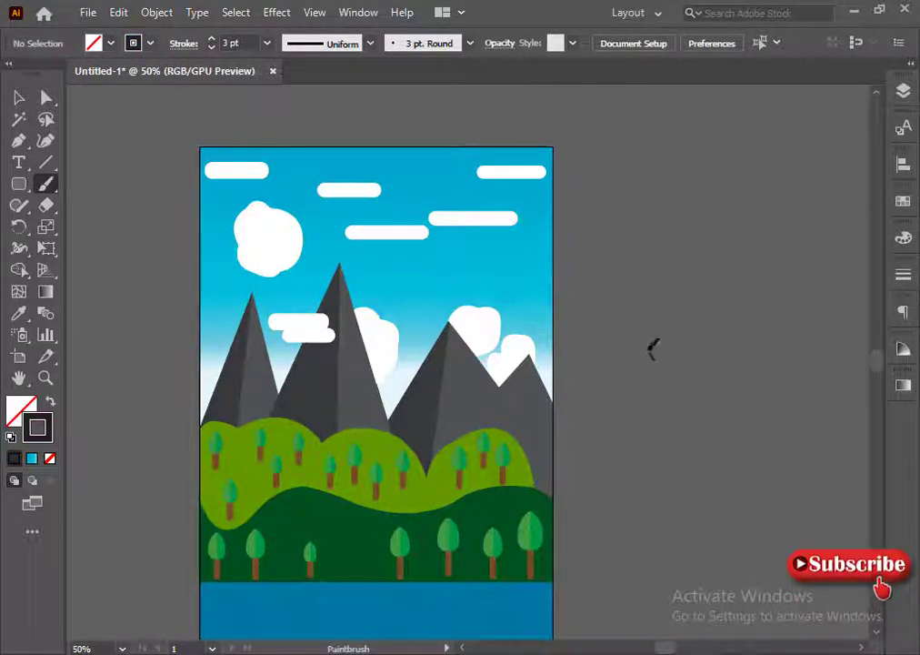
Step: Apply the lens-shaped width profile to the Paintbrush stroke and draw short curved test strokes beside the artboard
left_click(372, 43)
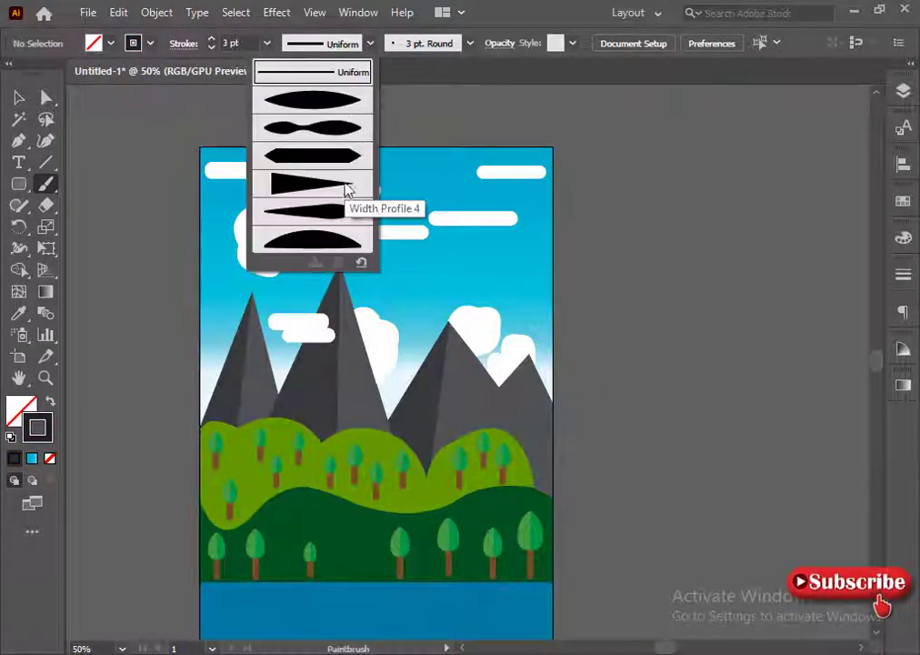
left_click(312, 156)
left_click_drag(649, 354, 664, 353)
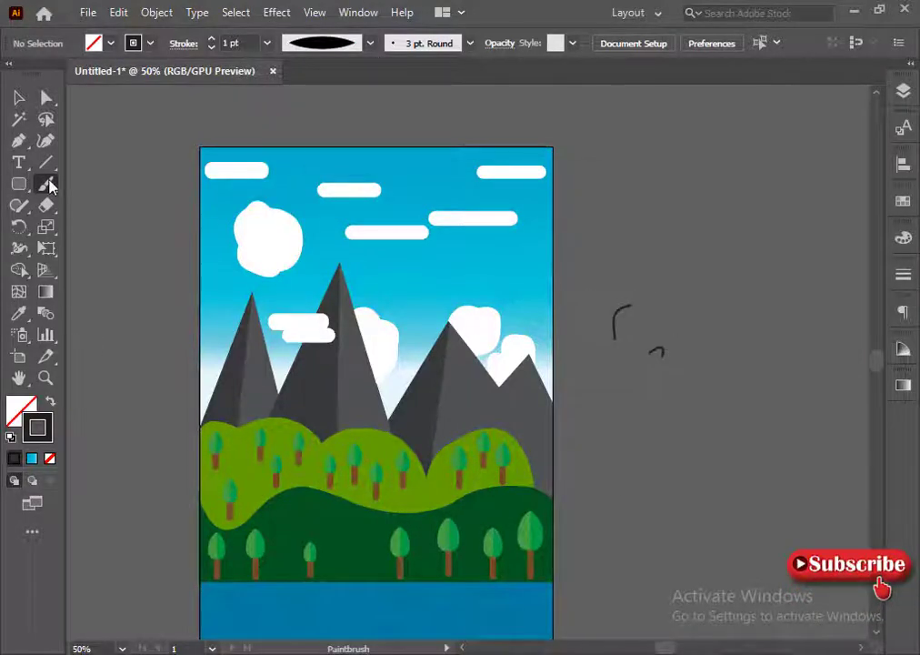
Step: Open and dismiss the Paintbrush options, then undo the curved test strokes beside the artboard
double_click(46, 183)
left_click(467, 499)
left_click_drag(522, 252, 657, 348)
key("ctrl+z")
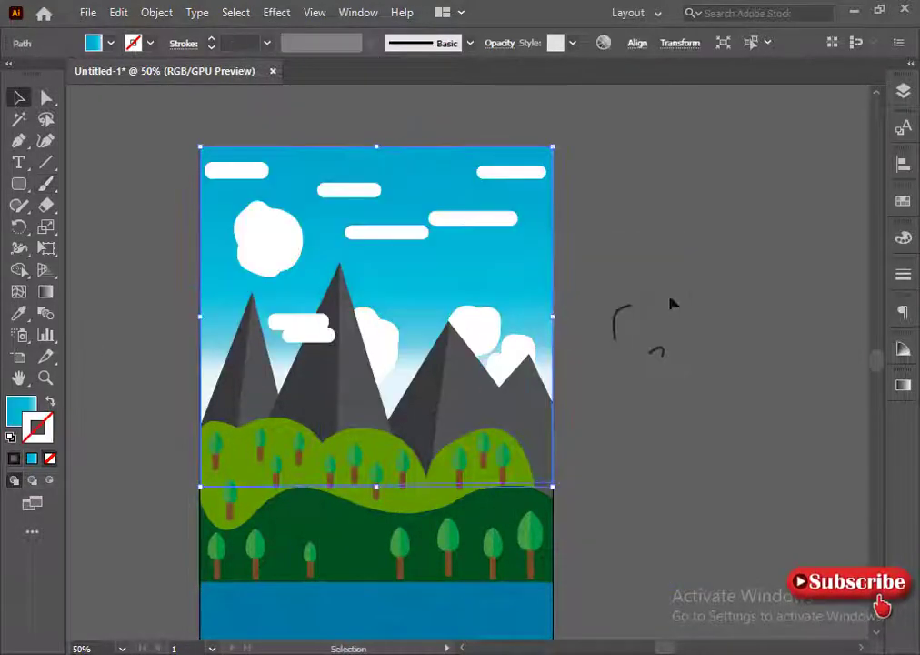
key("ctrl+z")
key("ctrl+z")
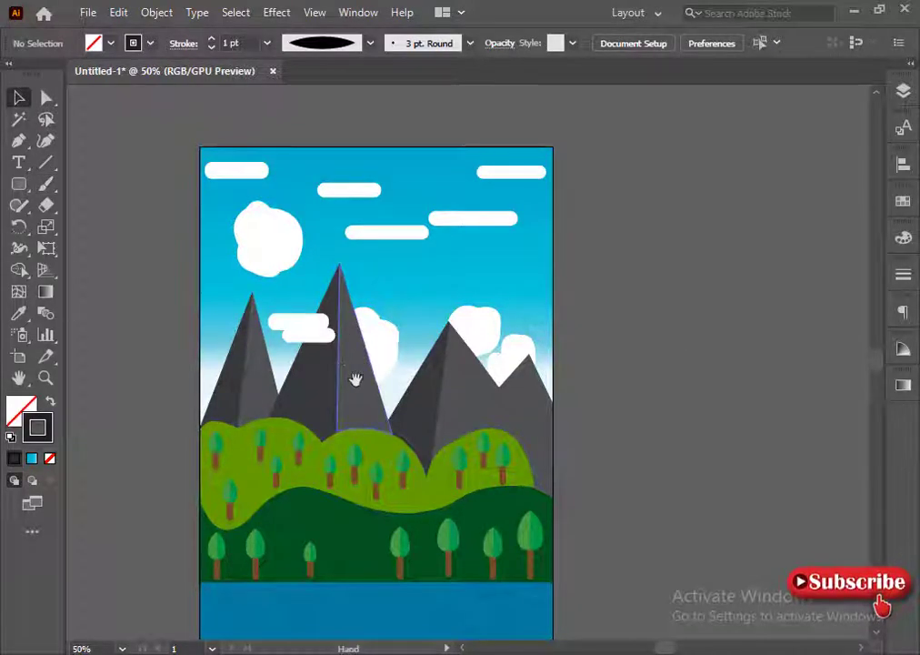
left_click_drag(355, 379, 420, 350)
key("ctrl+z")
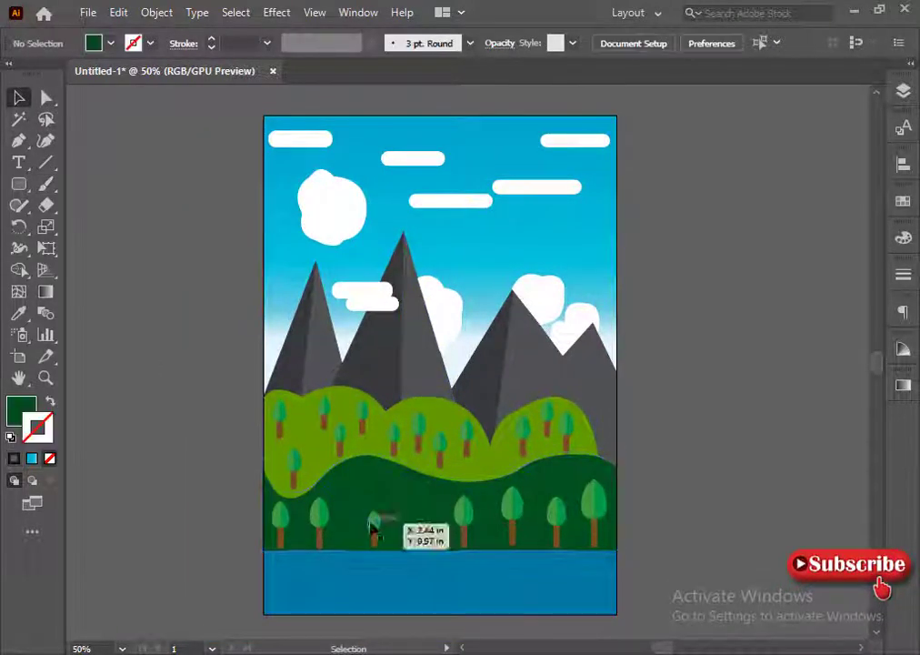